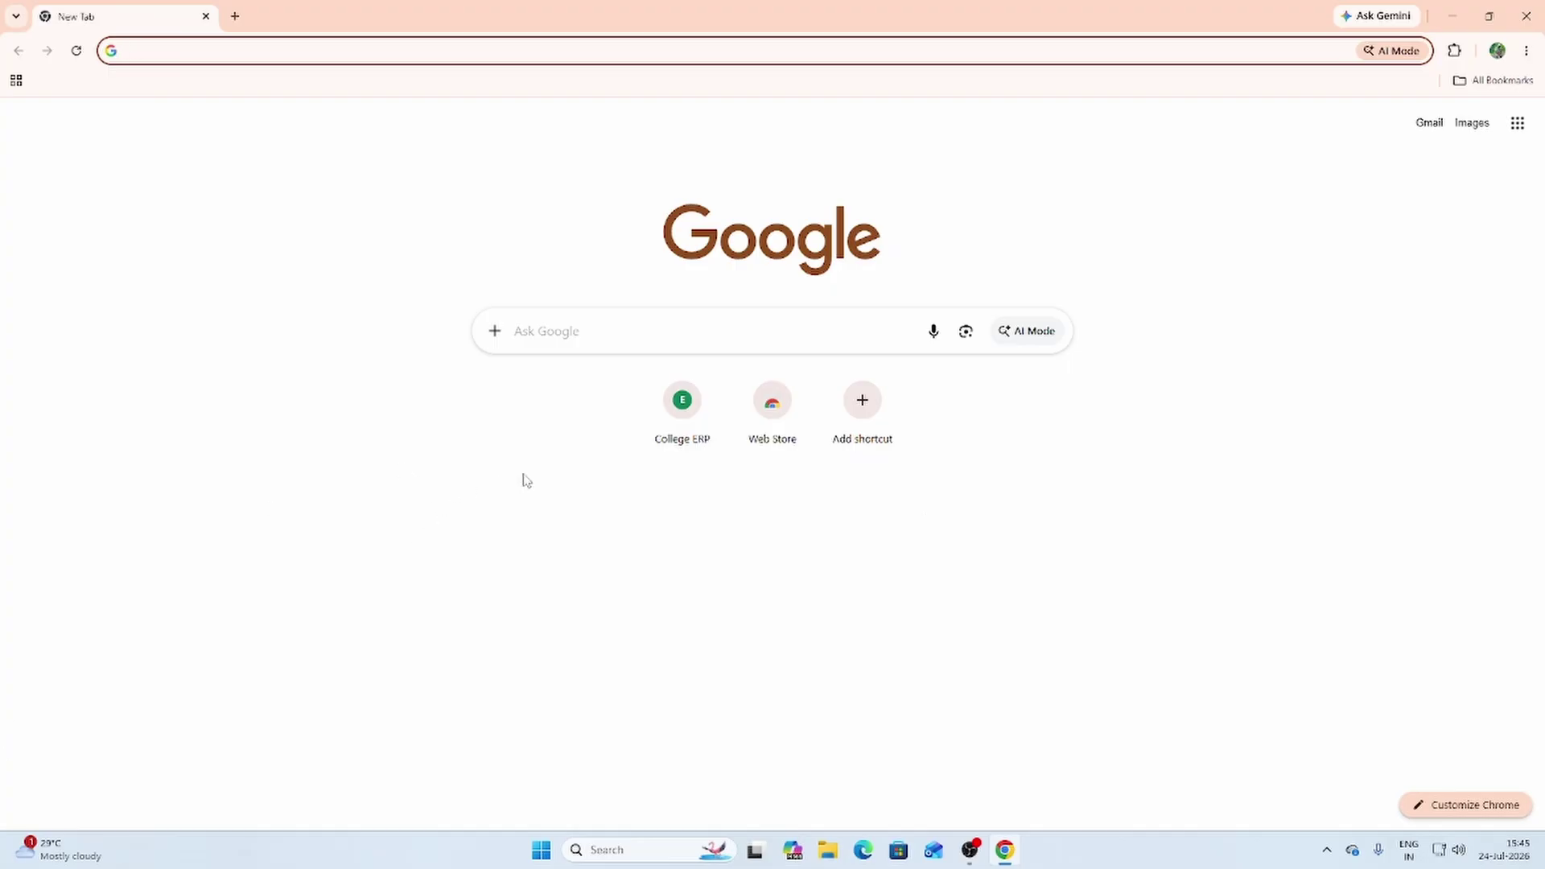
# - Search Google for 'pcc online' from the suggestions offered after typing 'pcc'
pyautogui.click(563, 346)
pyautogui.write('pcc')
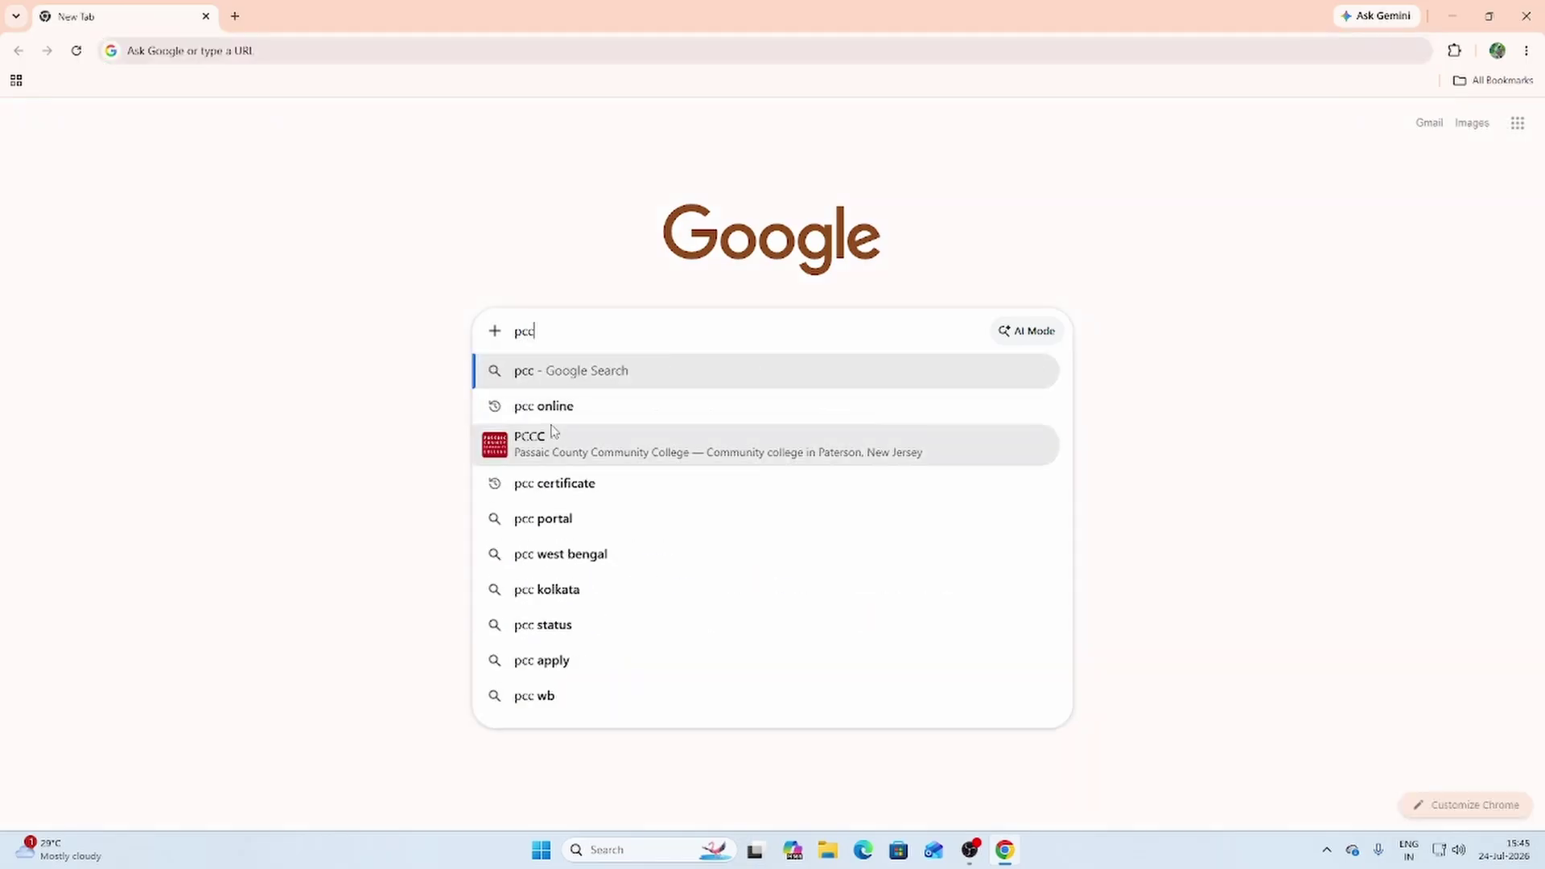
pyautogui.click(562, 415)
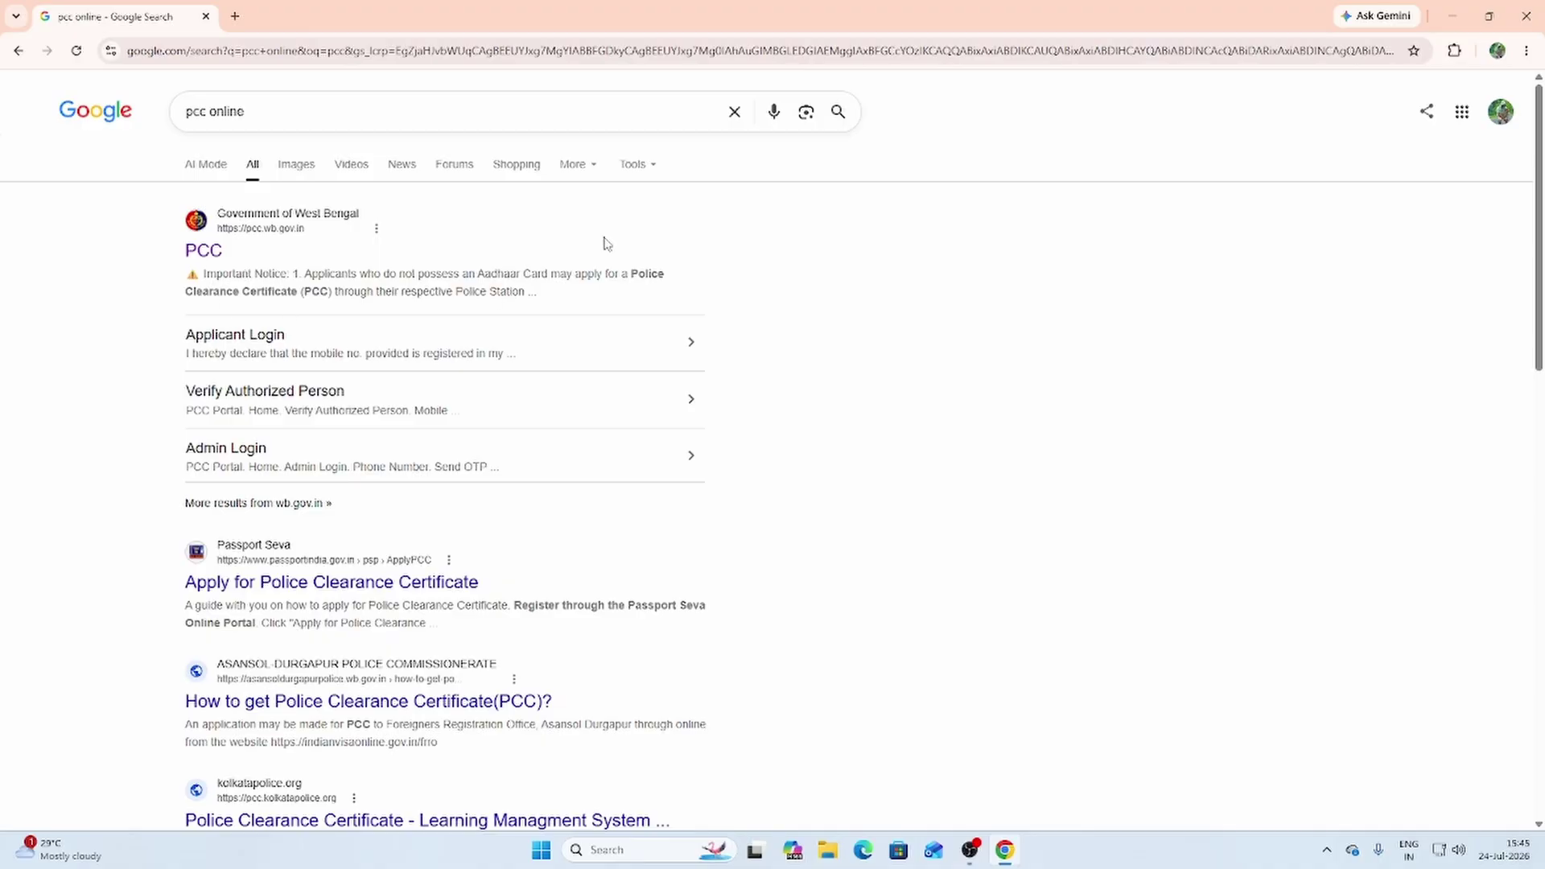
# - Open the West Bengal PCC portal, go to Apply for PCC and verify the mobile login OTP
pyautogui.click(205, 252)
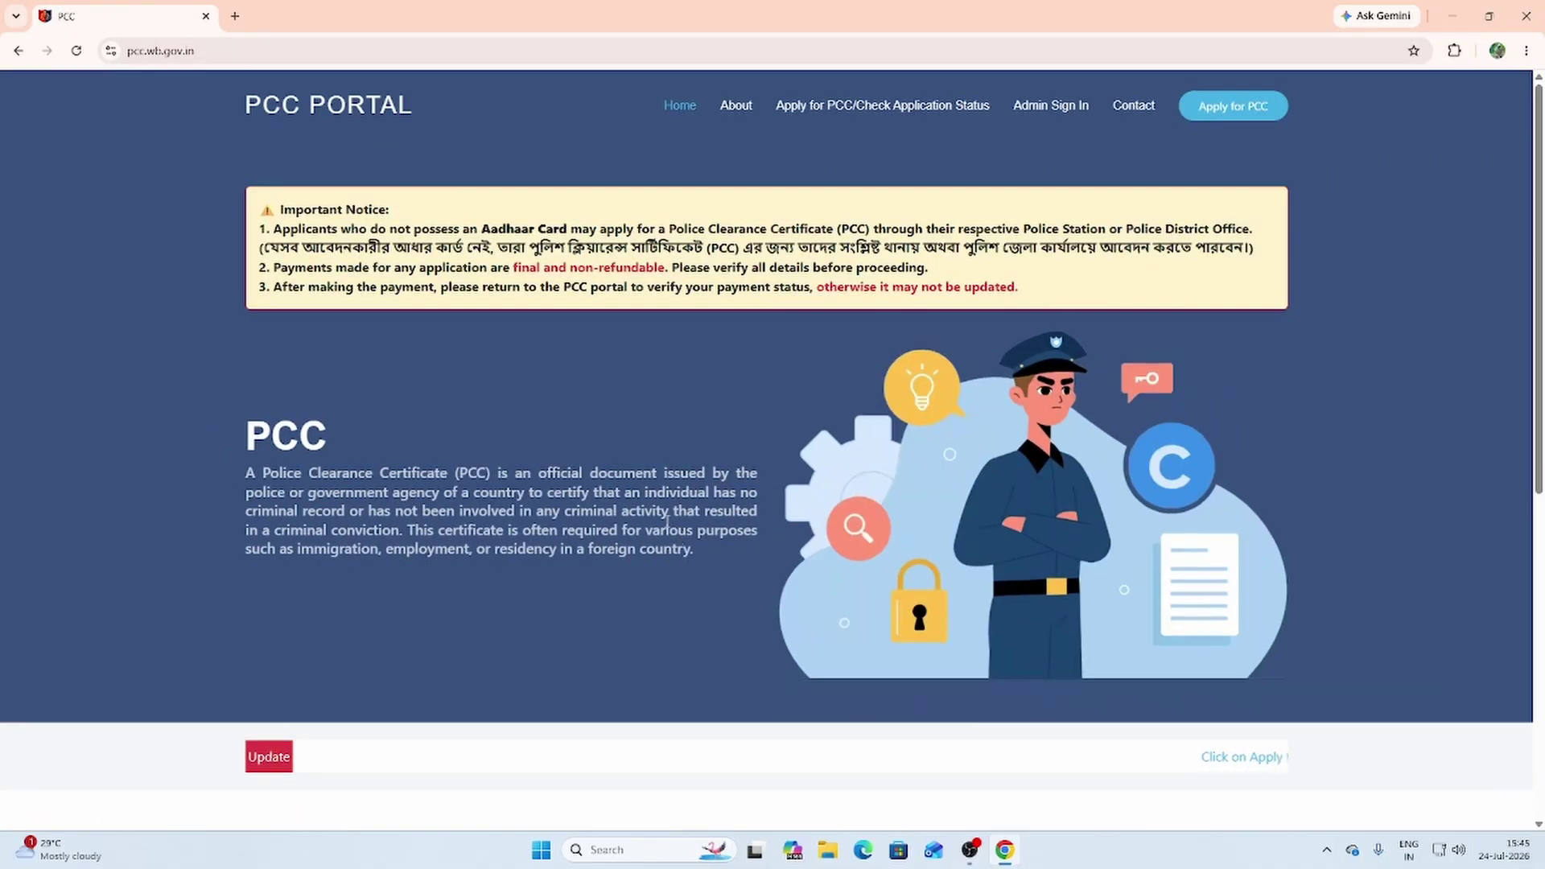
pyautogui.click(1232, 113)
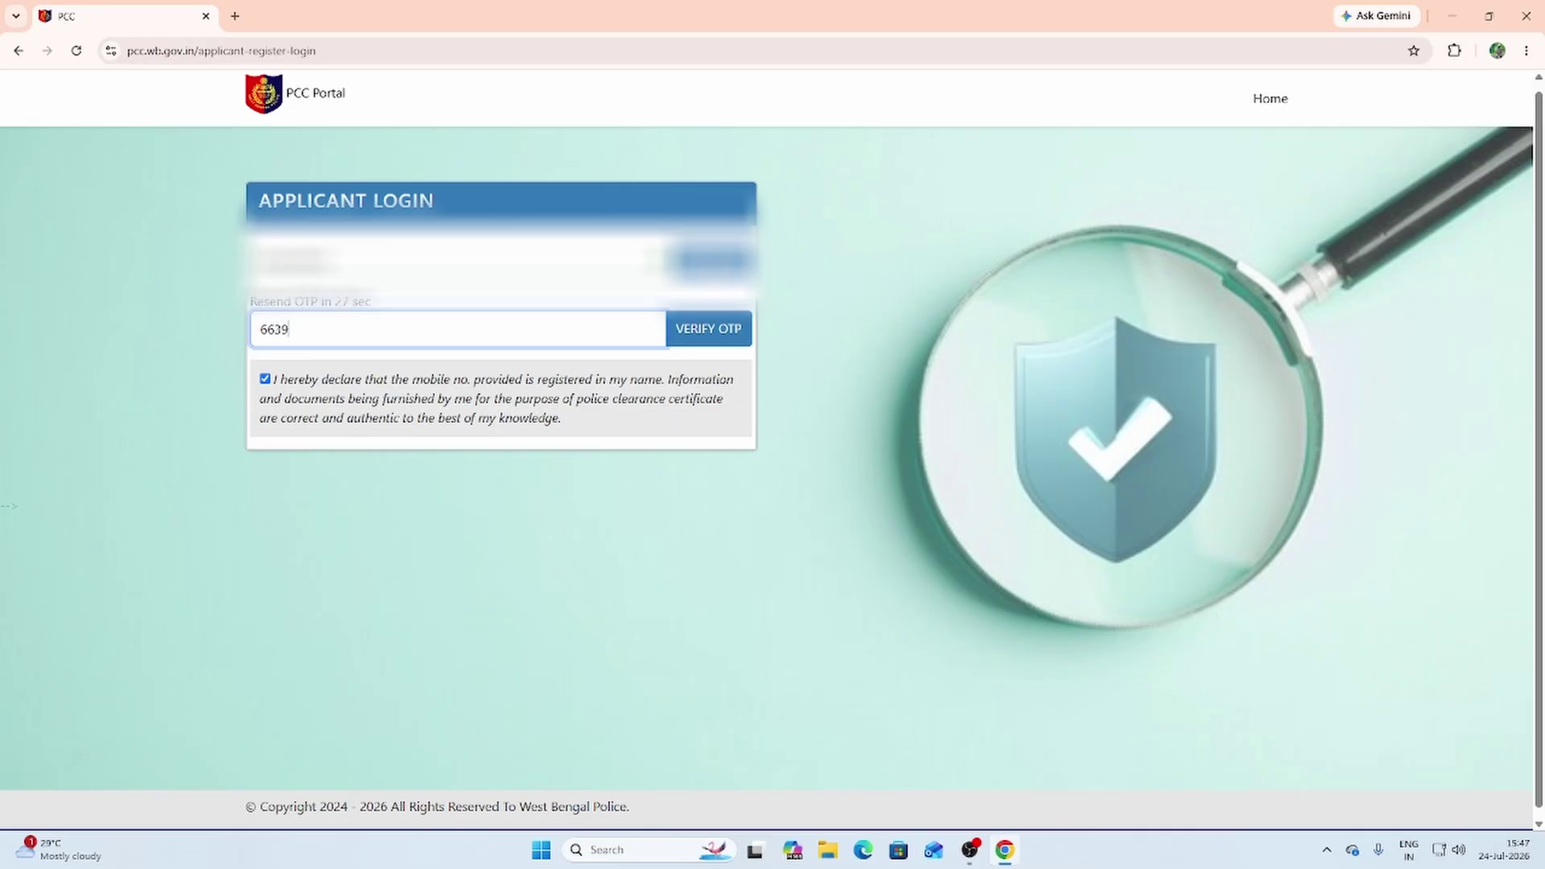
pyautogui.click(714, 333)
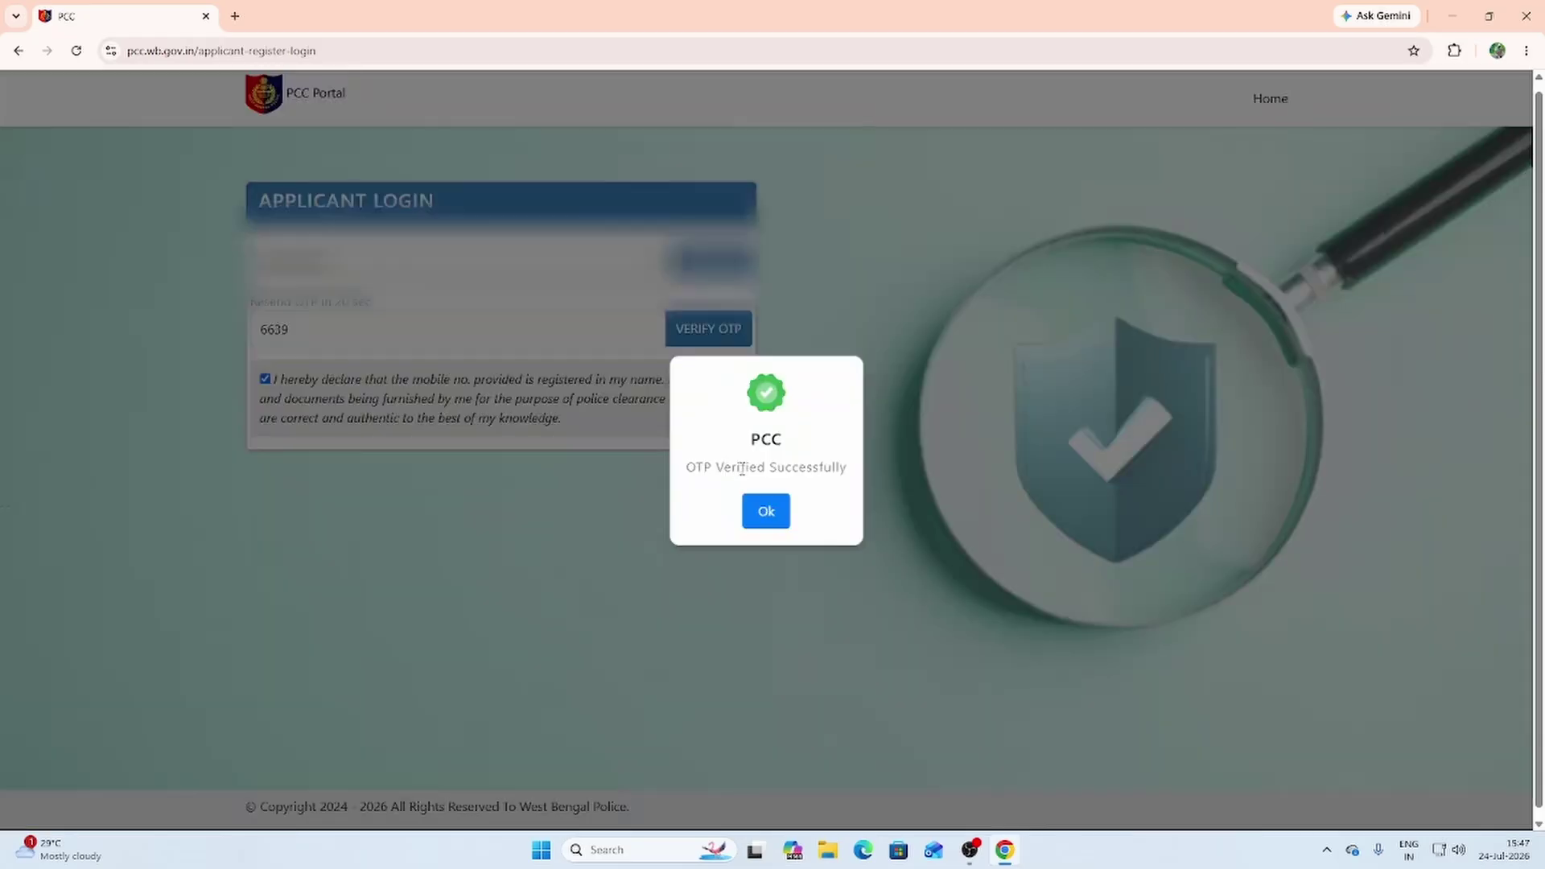
pyautogui.click(759, 514)
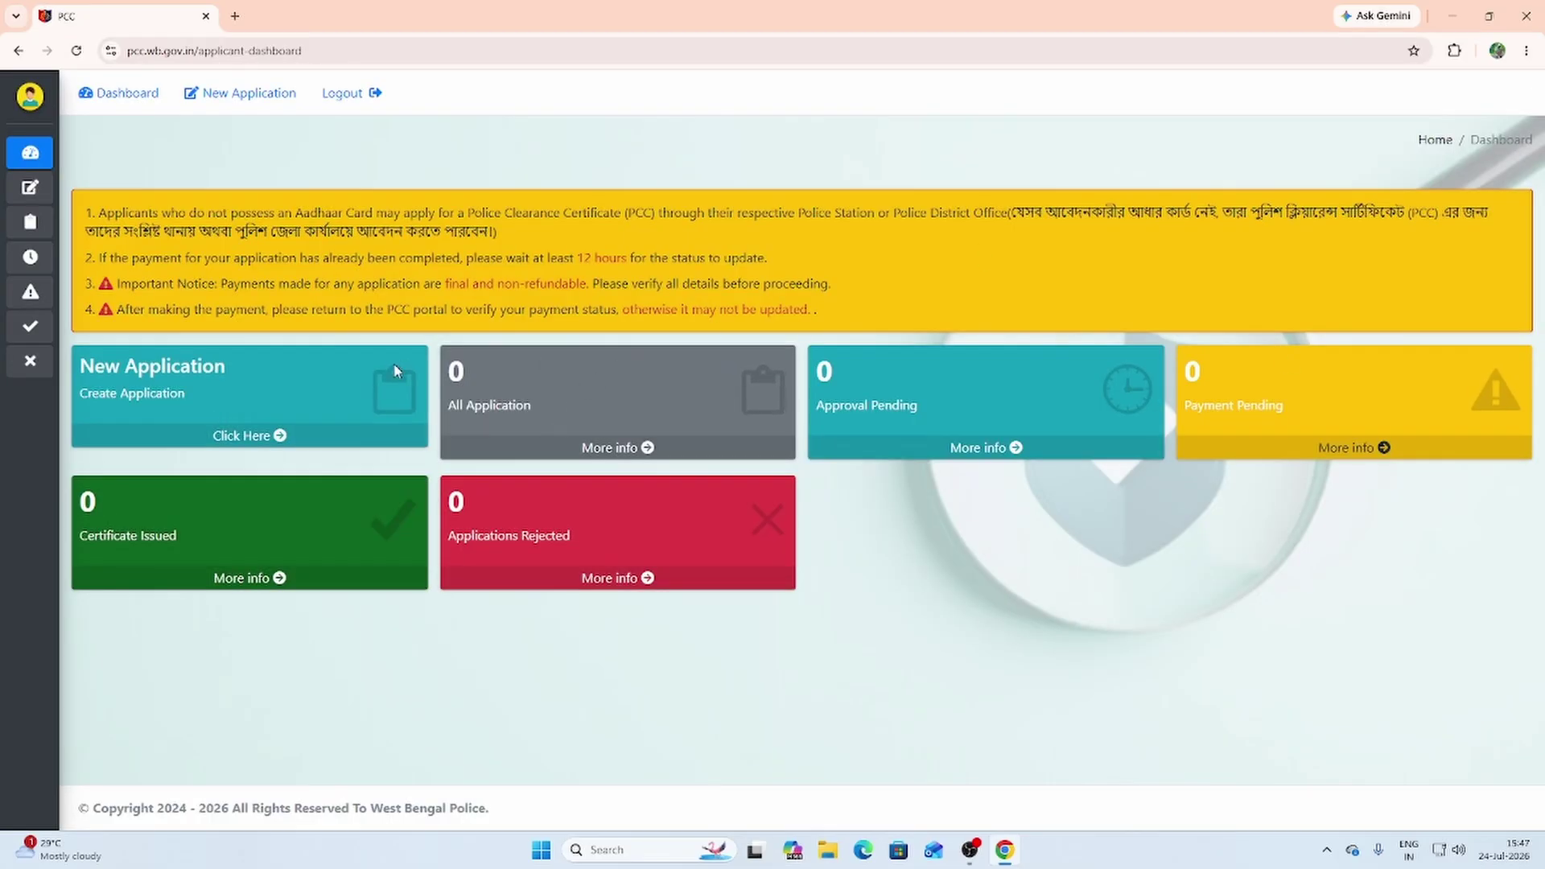
# - Start a new PCC application, paste the applicant's Aadhaar number and accept the declaration
pyautogui.moveTo(88, 372); pyautogui.dragTo(225, 384)
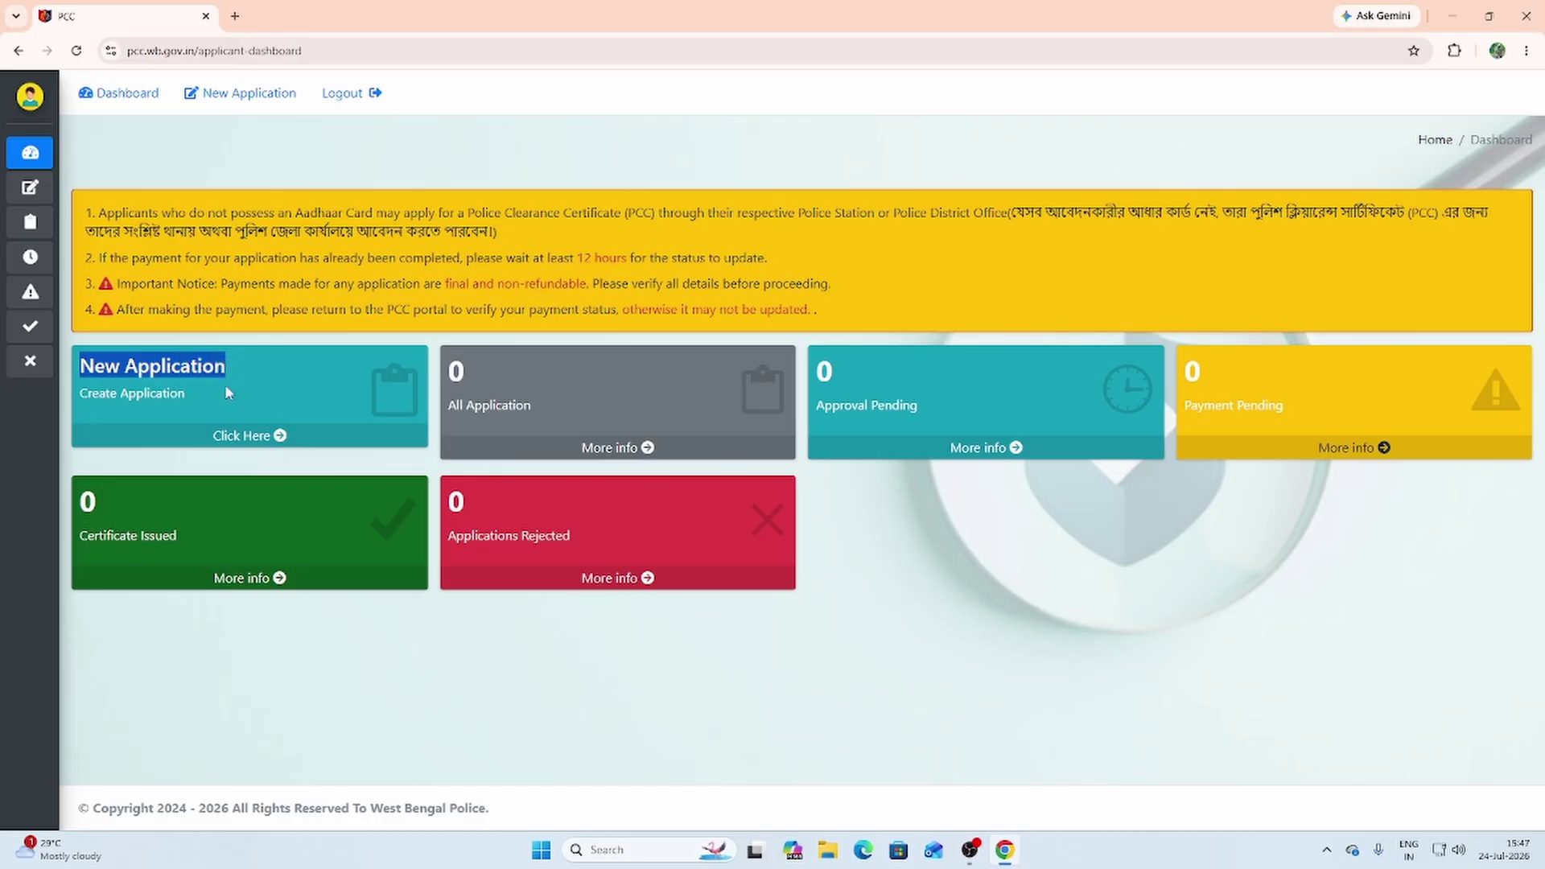
pyautogui.click(117, 423)
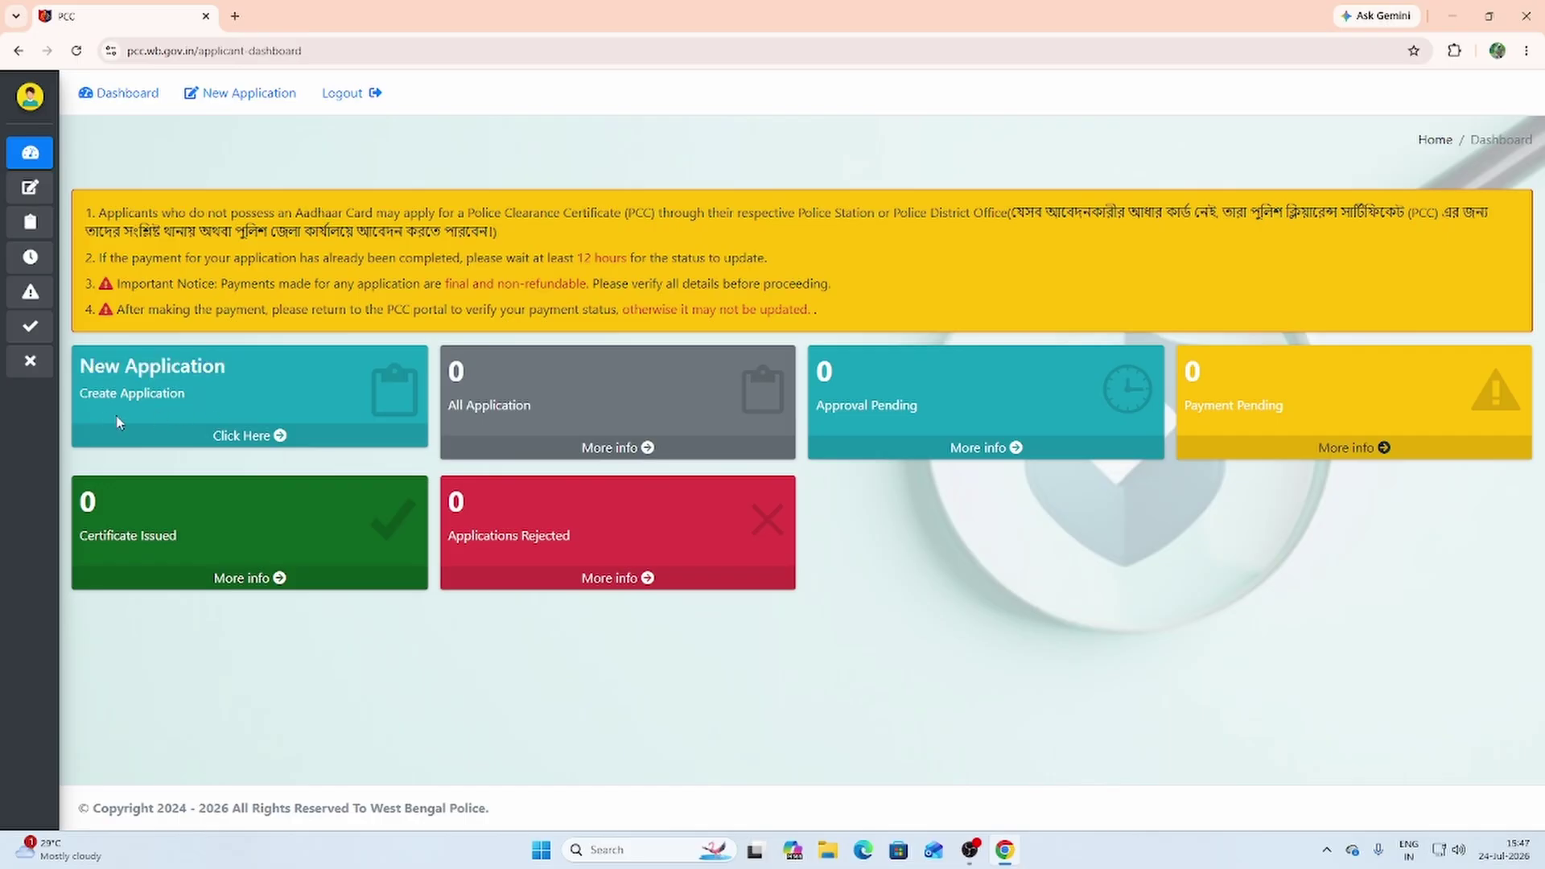
pyautogui.click(262, 437)
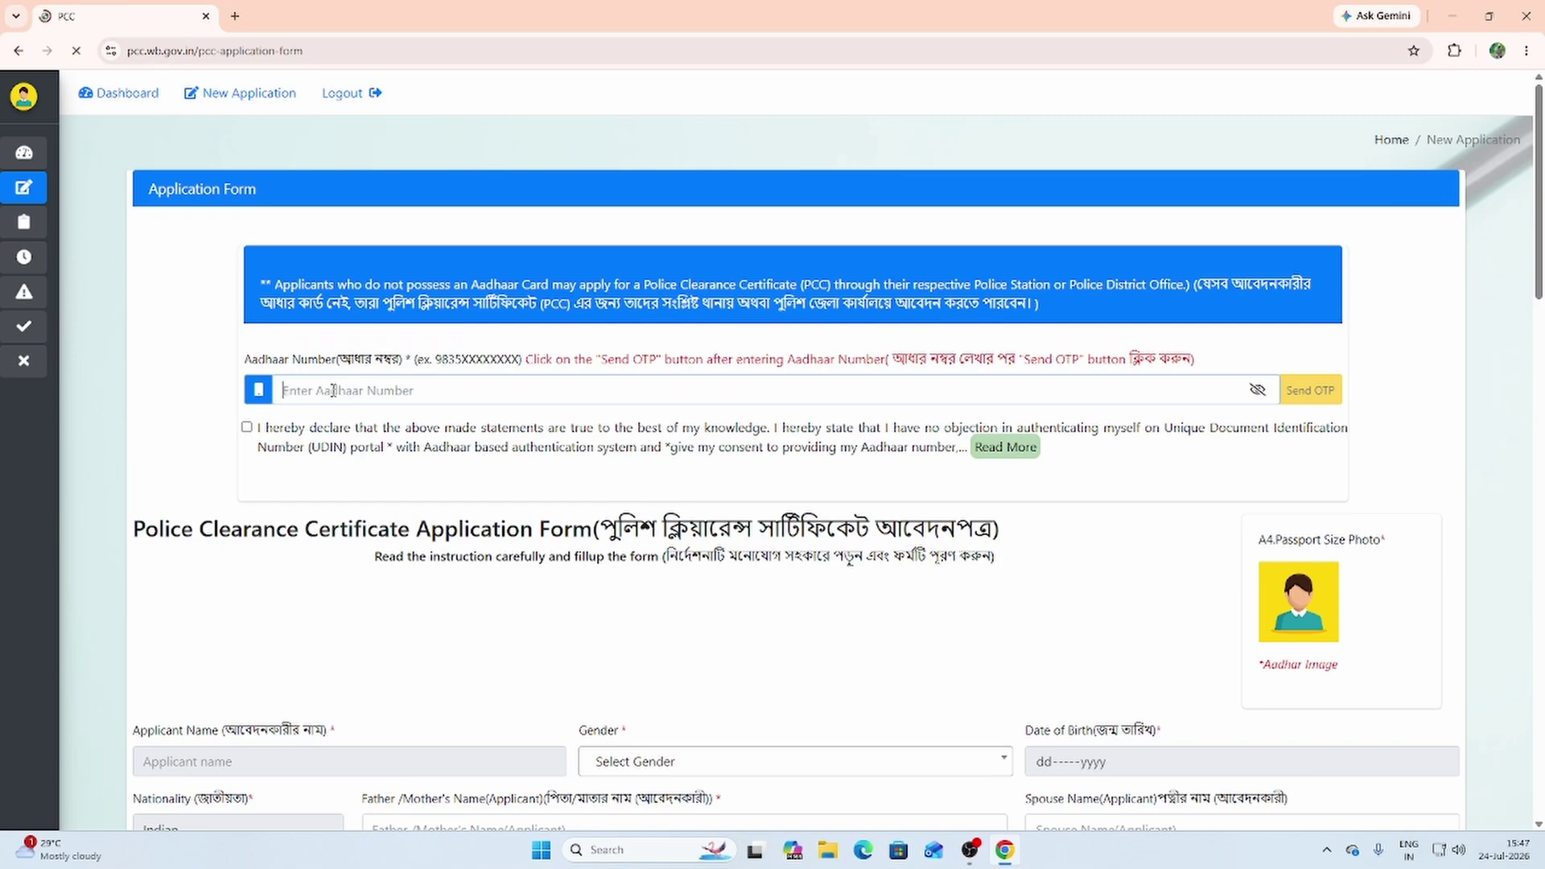
pyautogui.hotkey('ctrl', 'v')
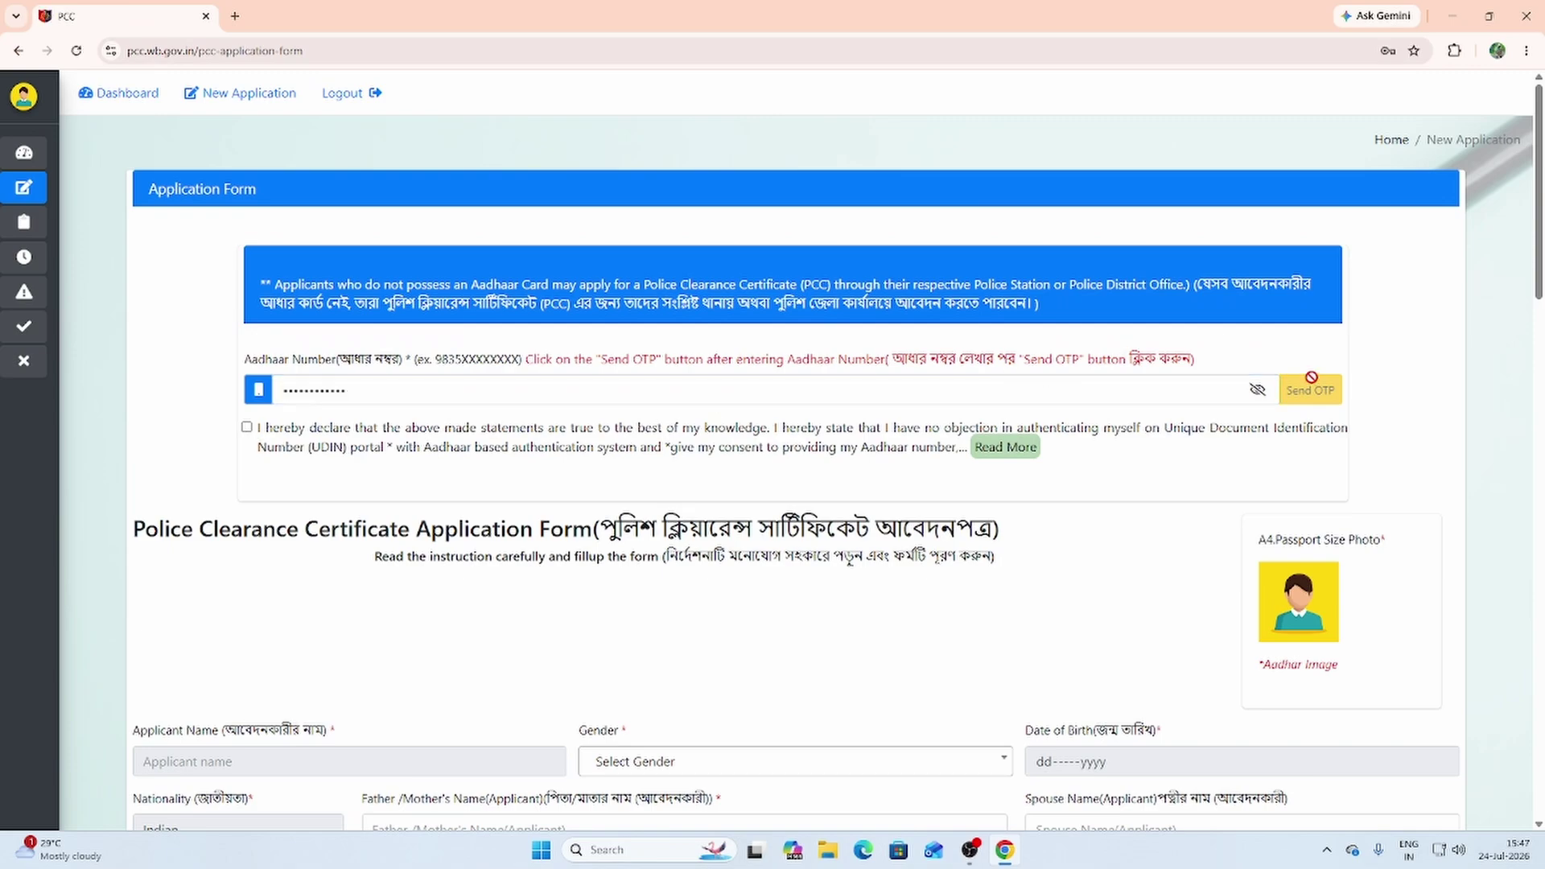
pyautogui.click(247, 428)
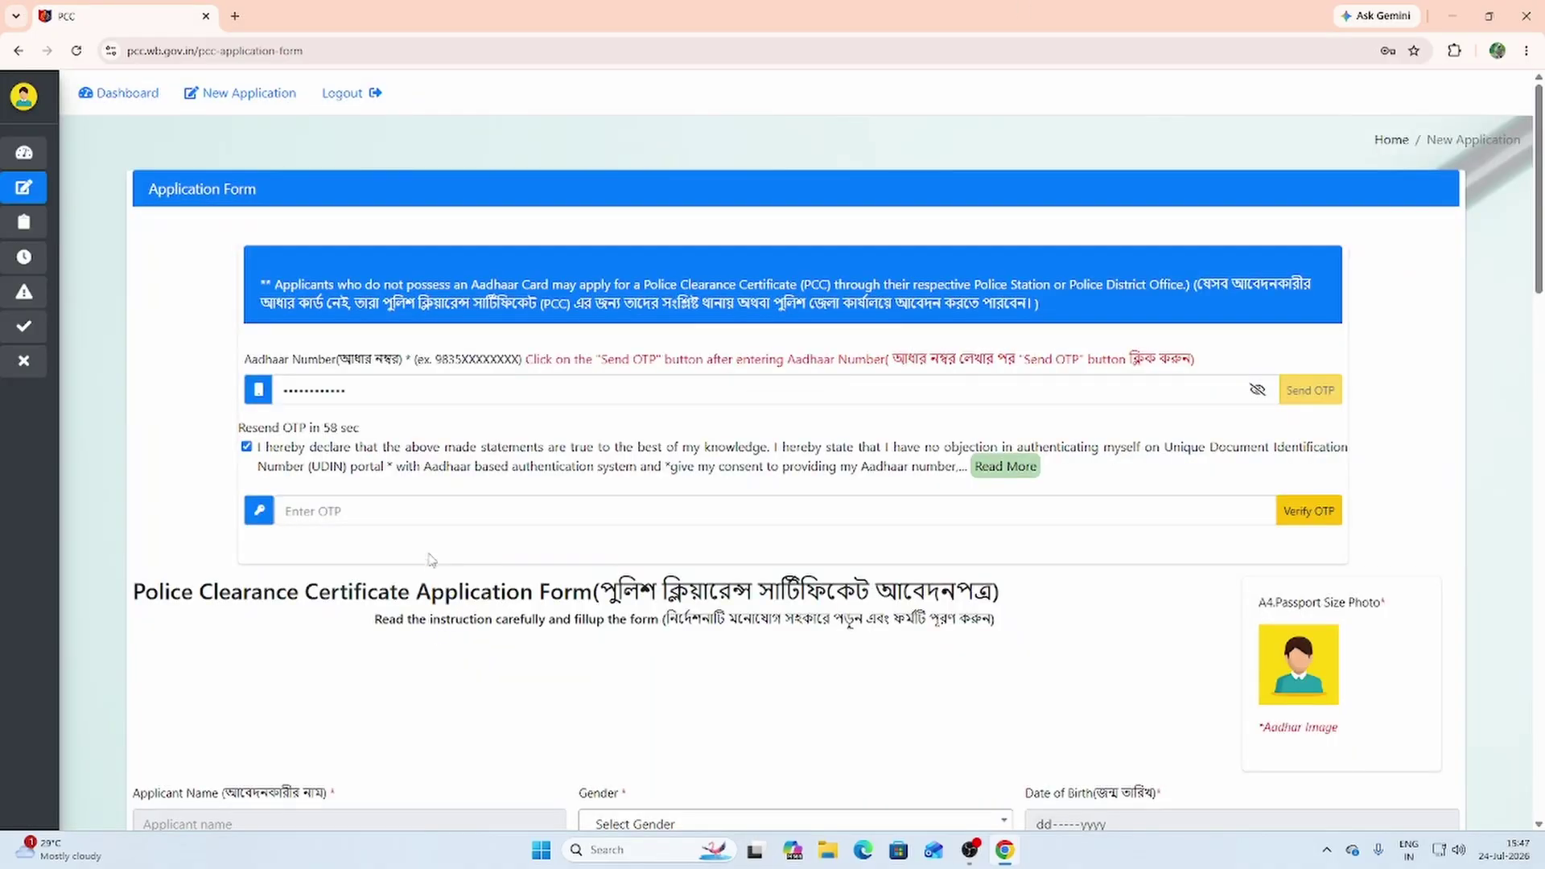
# - Request the Aadhaar OTP, enter the verification code and confirm the profile validation
pyautogui.click(398, 503)
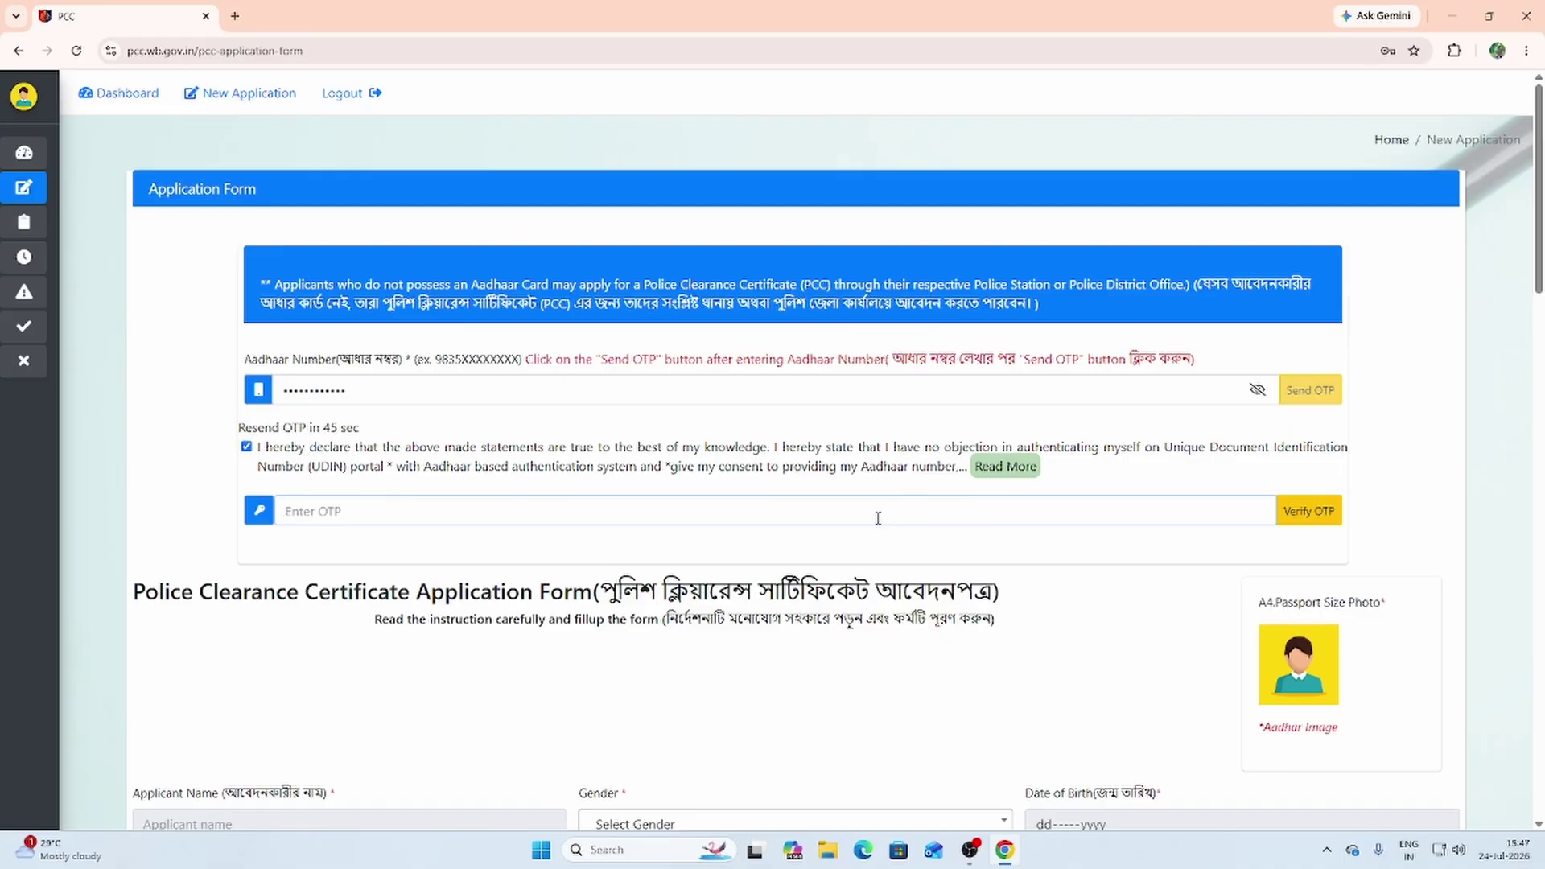
pyautogui.click(1309, 515)
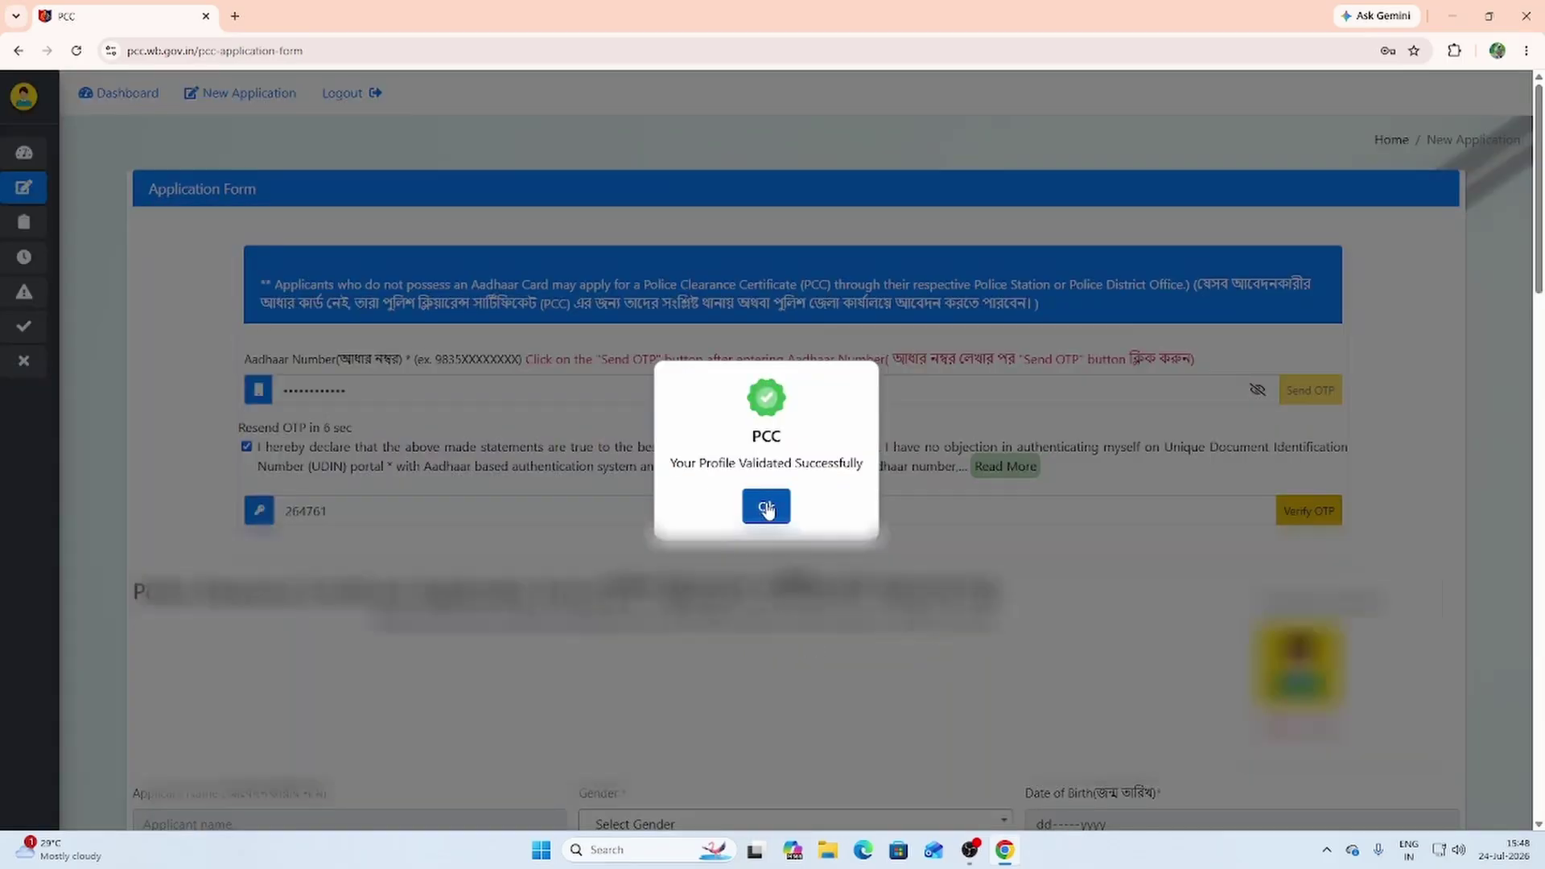
pyautogui.click(765, 507)
# - Fill in the applicant's e-mail address
pyautogui.scroll(-4, 797, 446)
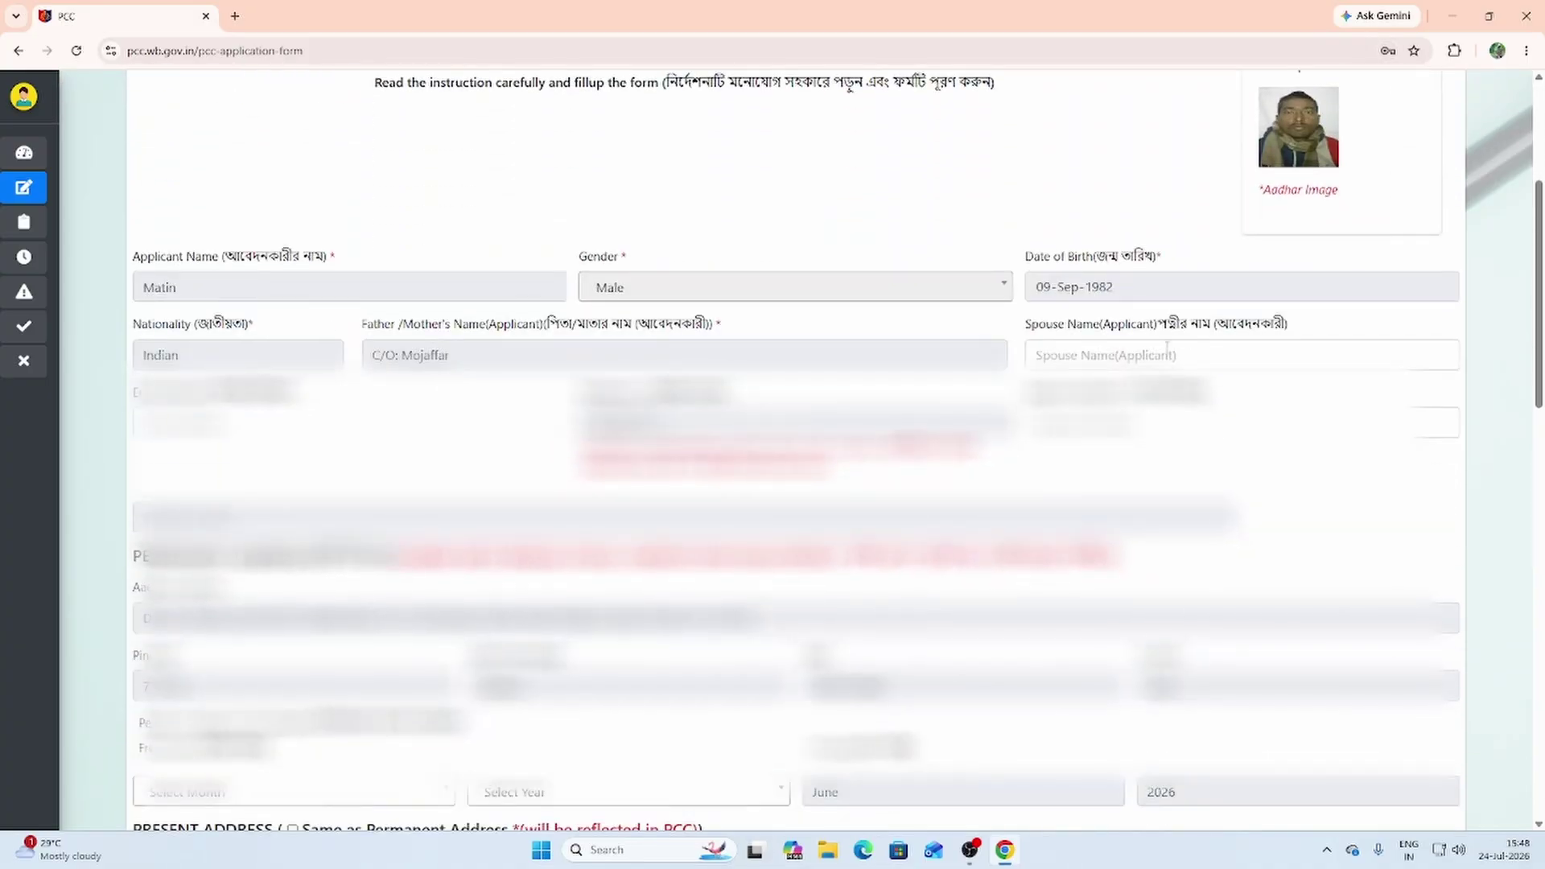
pyautogui.scroll(4, 1167, 346)
pyautogui.scroll(-3, 1167, 346)
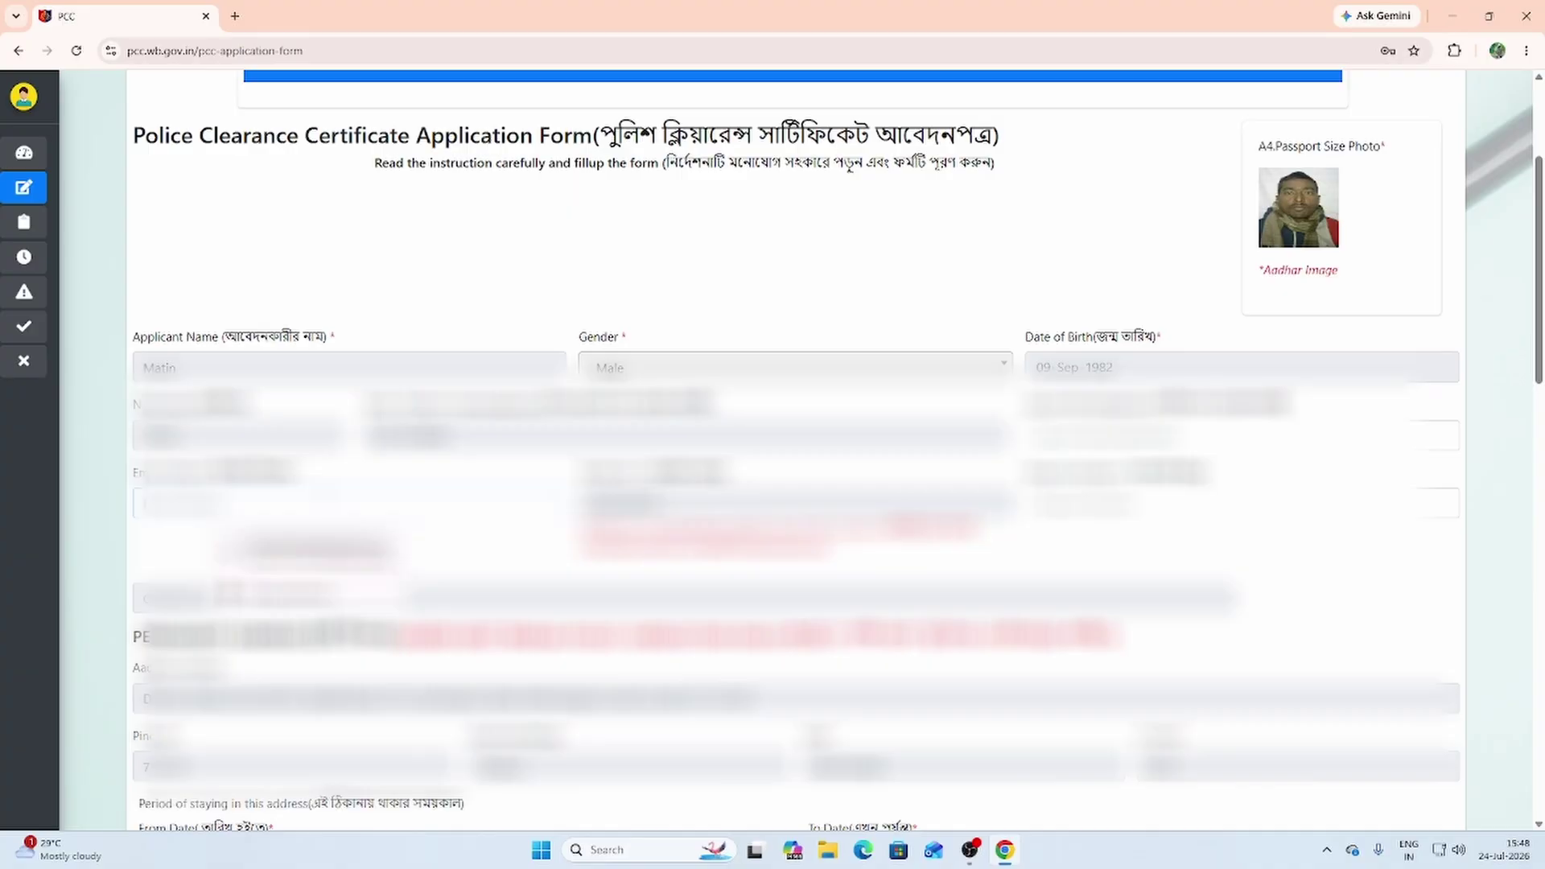
pyautogui.write('m')
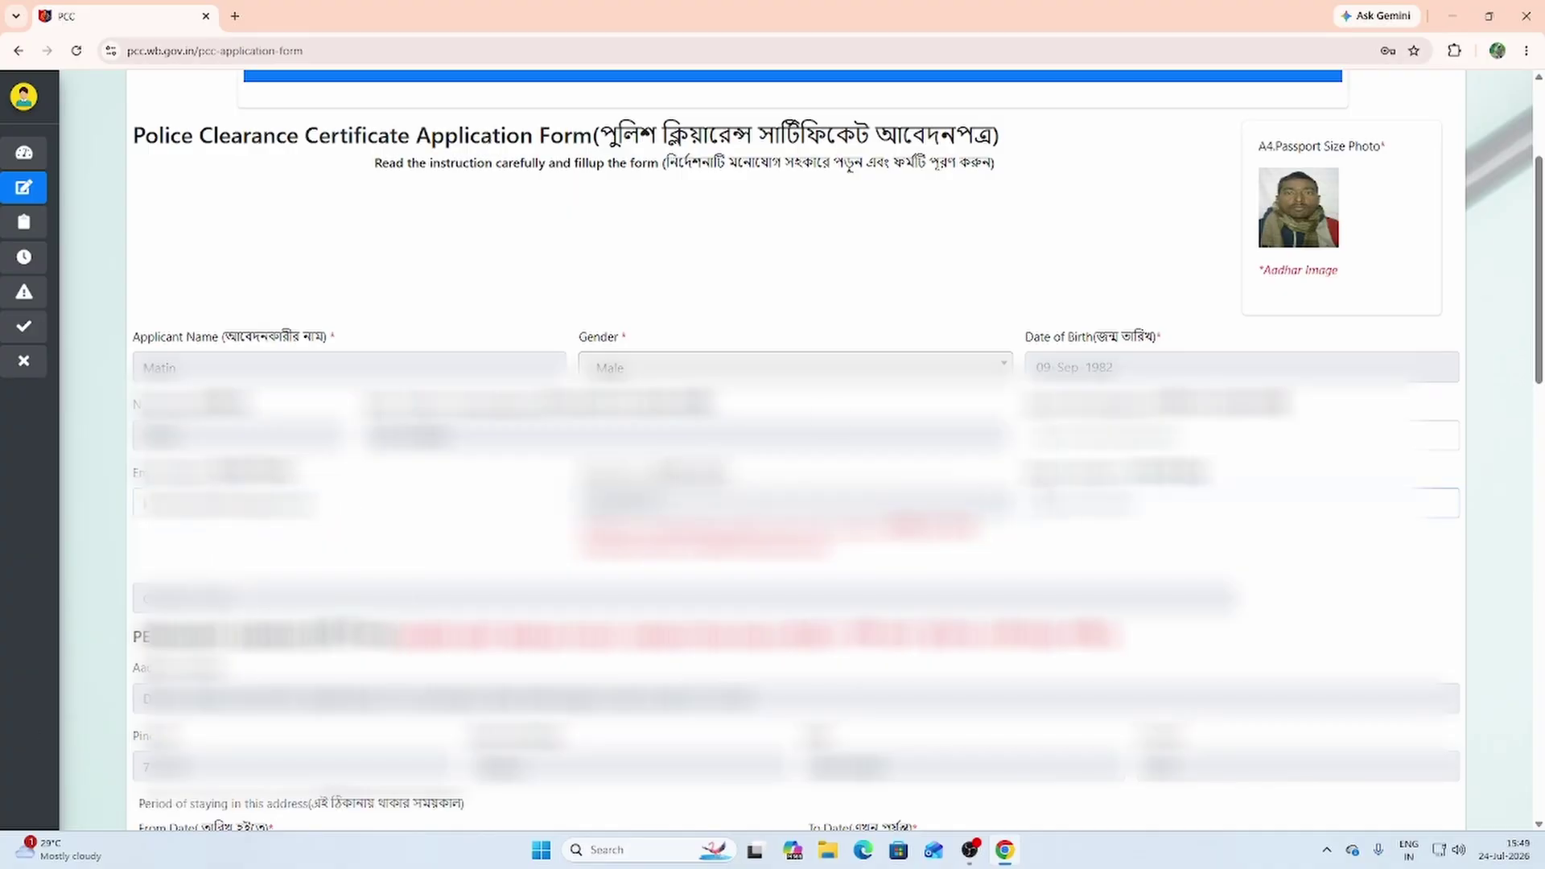
pyautogui.scroll(-1, 773, 450)
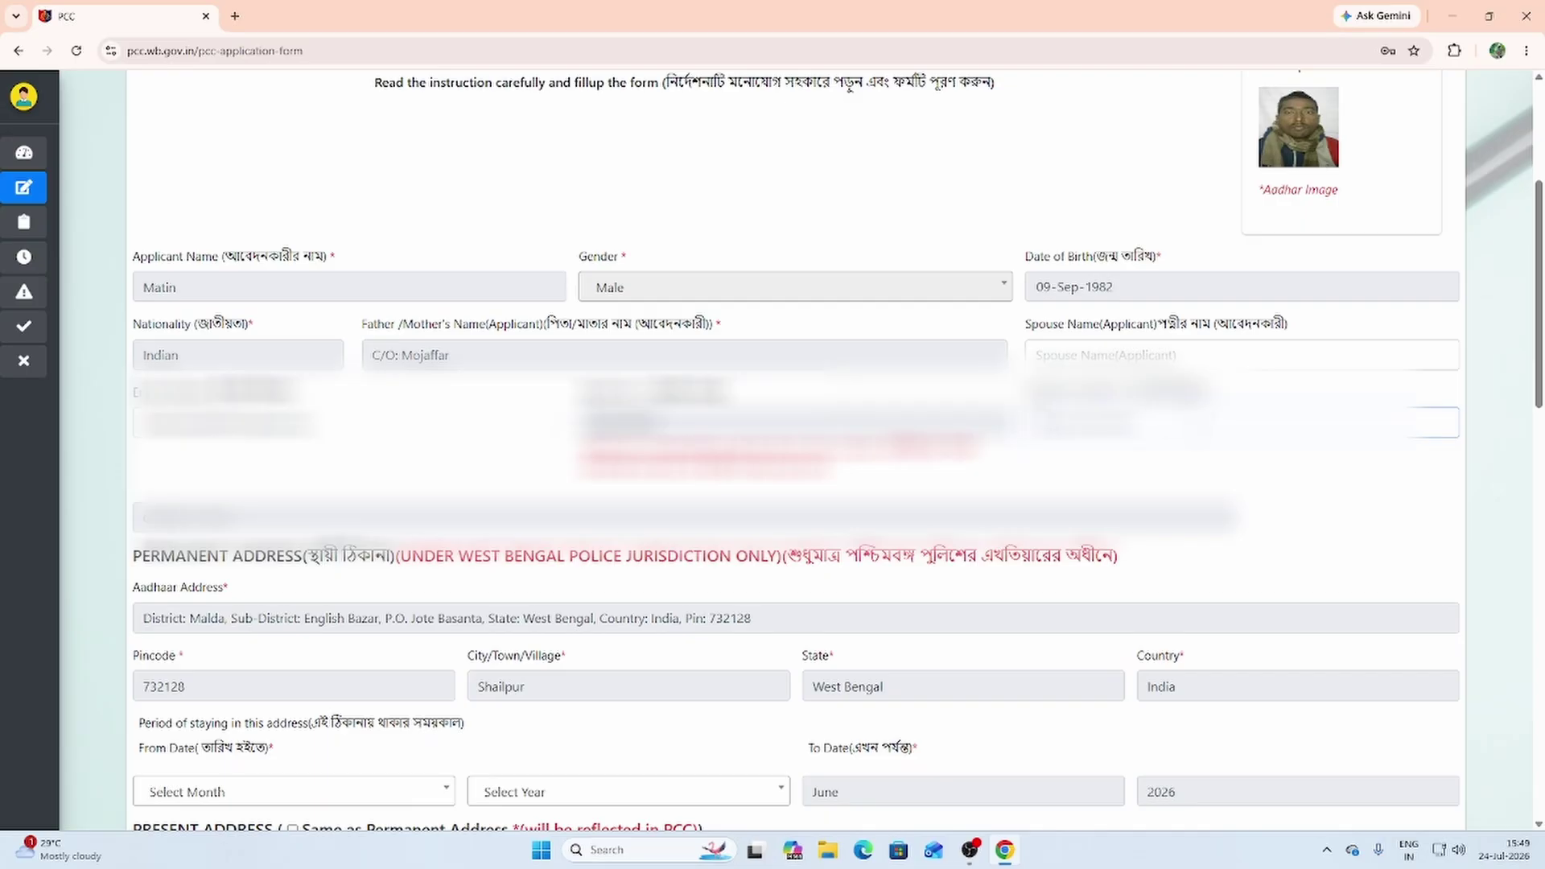
pyautogui.scroll(-3, 772, 451)
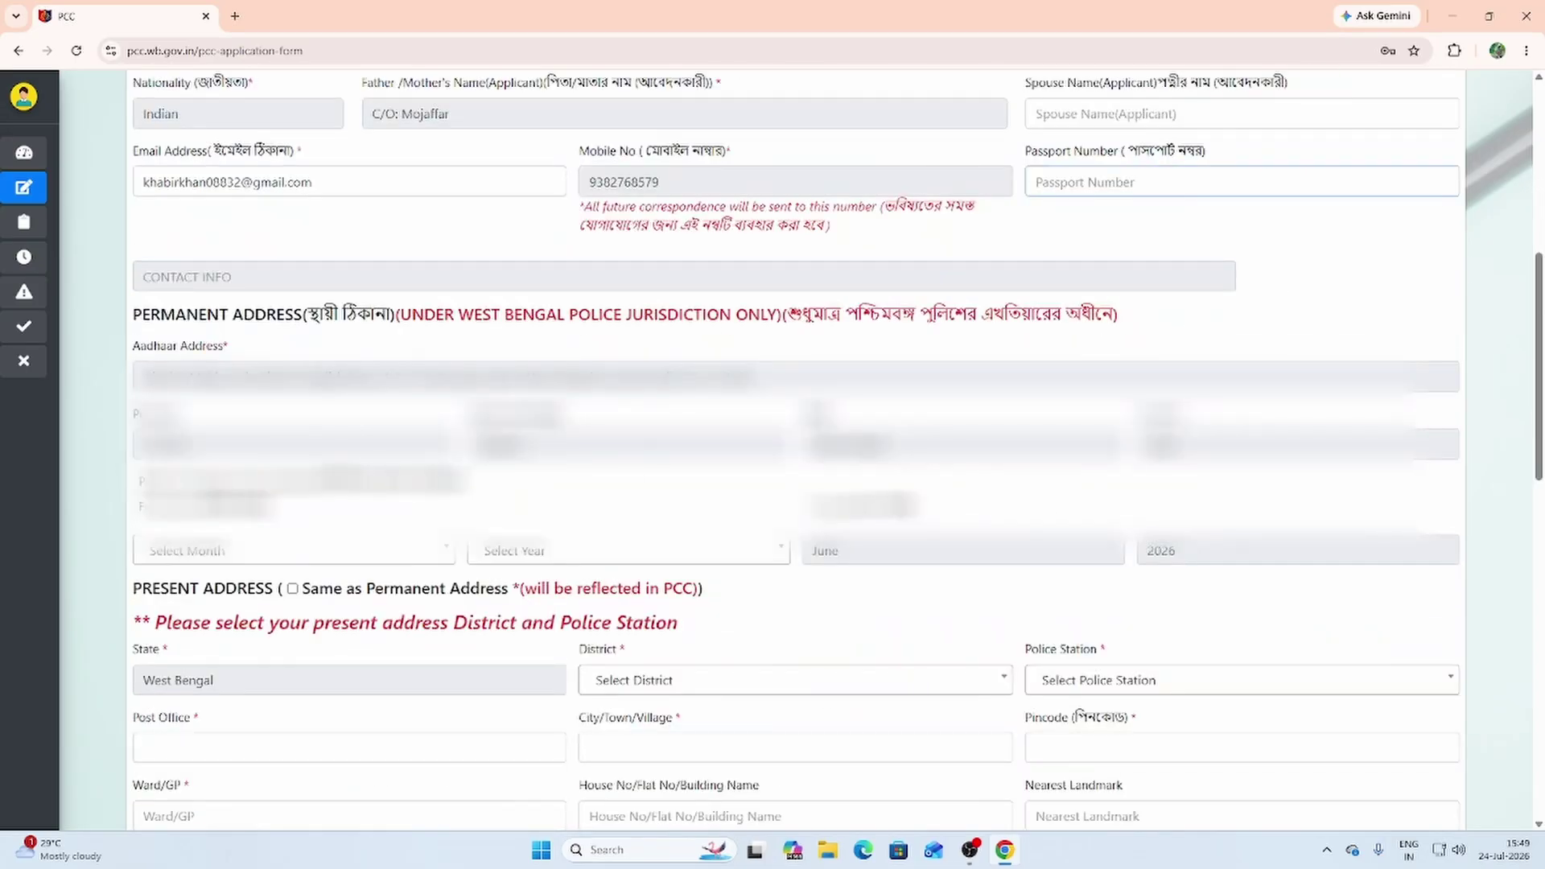
pyautogui.scroll(-1, 773, 450)
# - Set the permanent-address period of stay From Date to January 2021
pyautogui.click(193, 464)
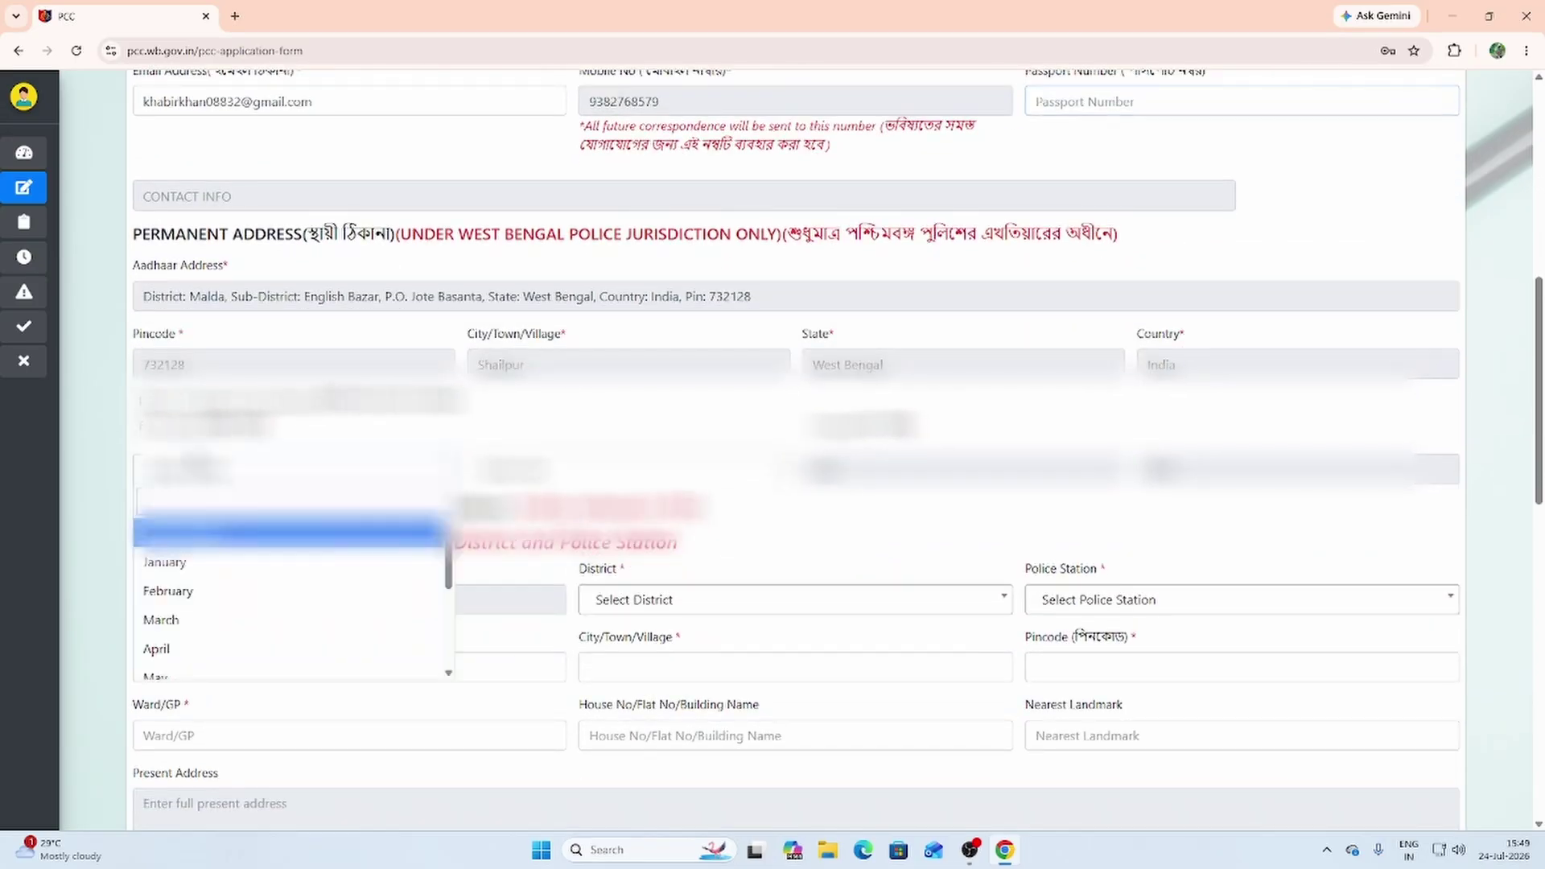
pyautogui.moveTo(311, 400); pyautogui.dragTo(431, 400)
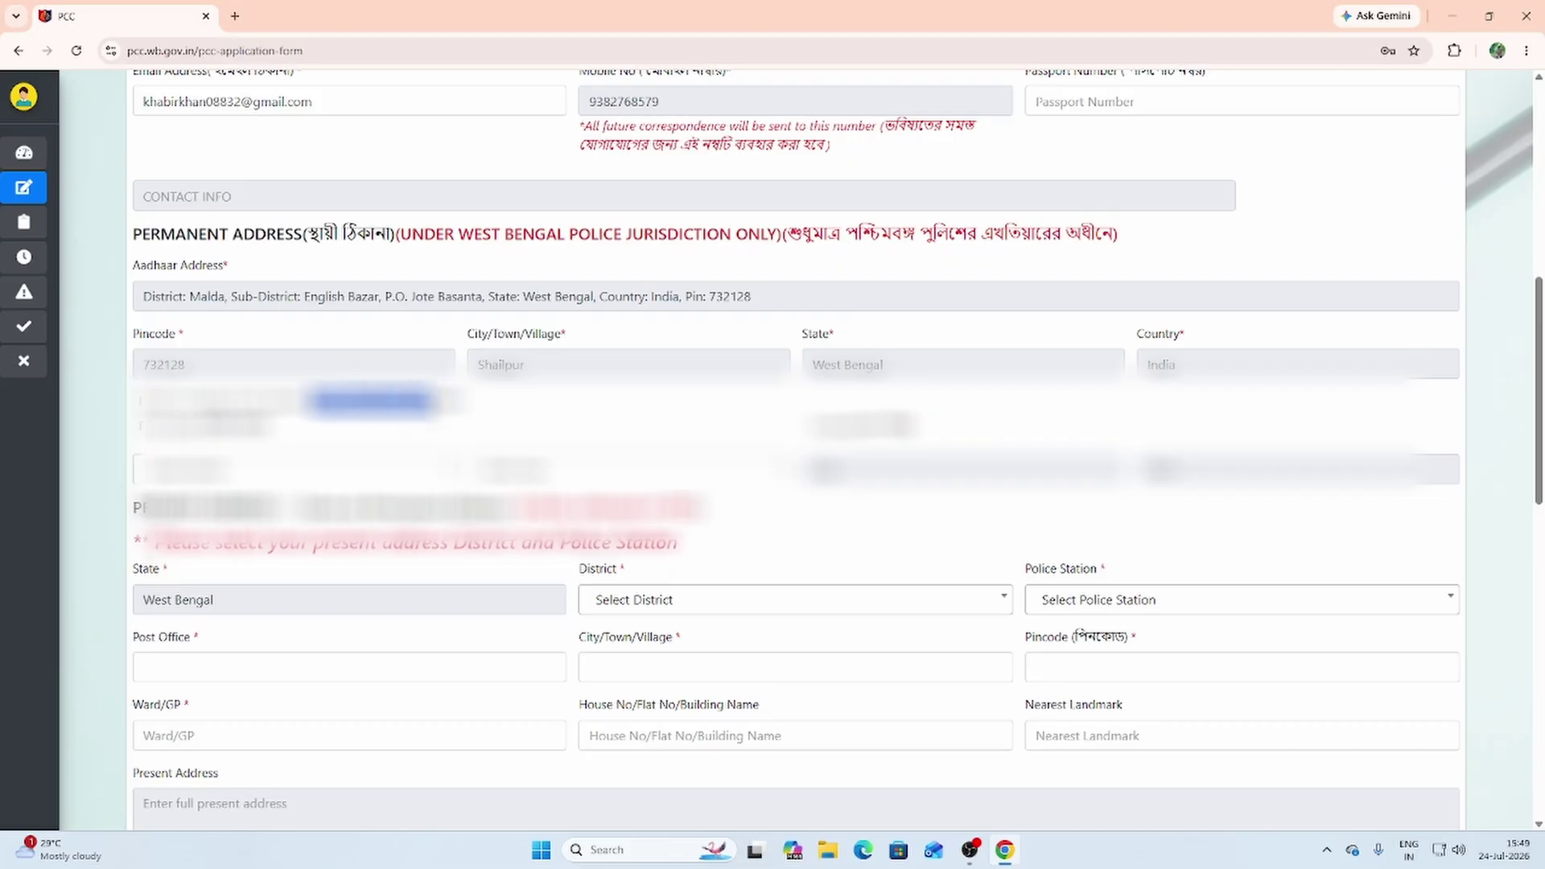
pyautogui.click(434, 410)
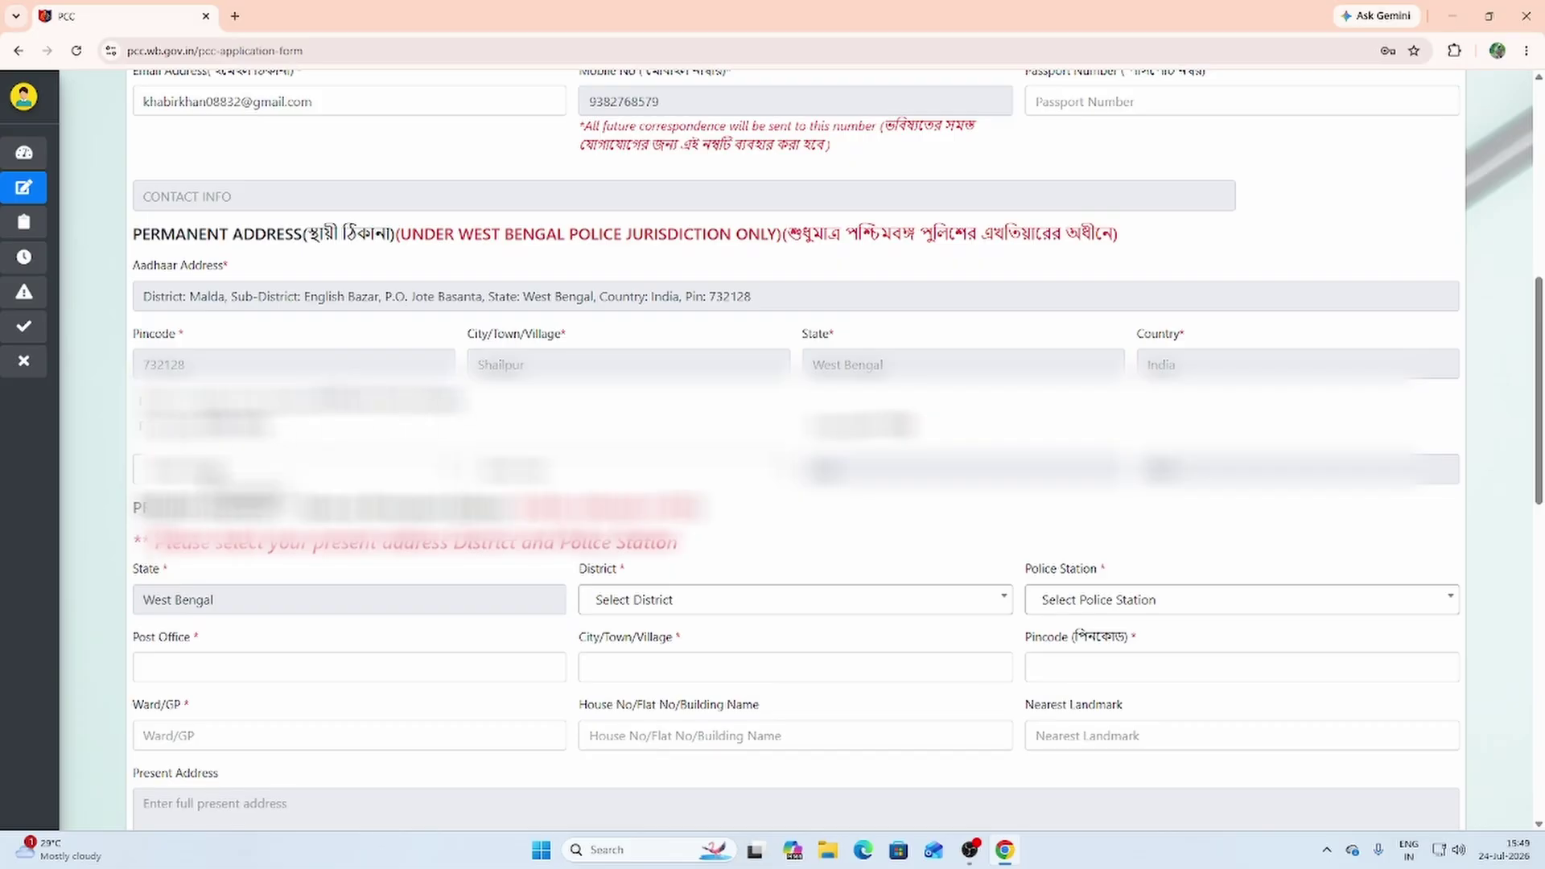
pyautogui.click(213, 475)
pyautogui.click(190, 562)
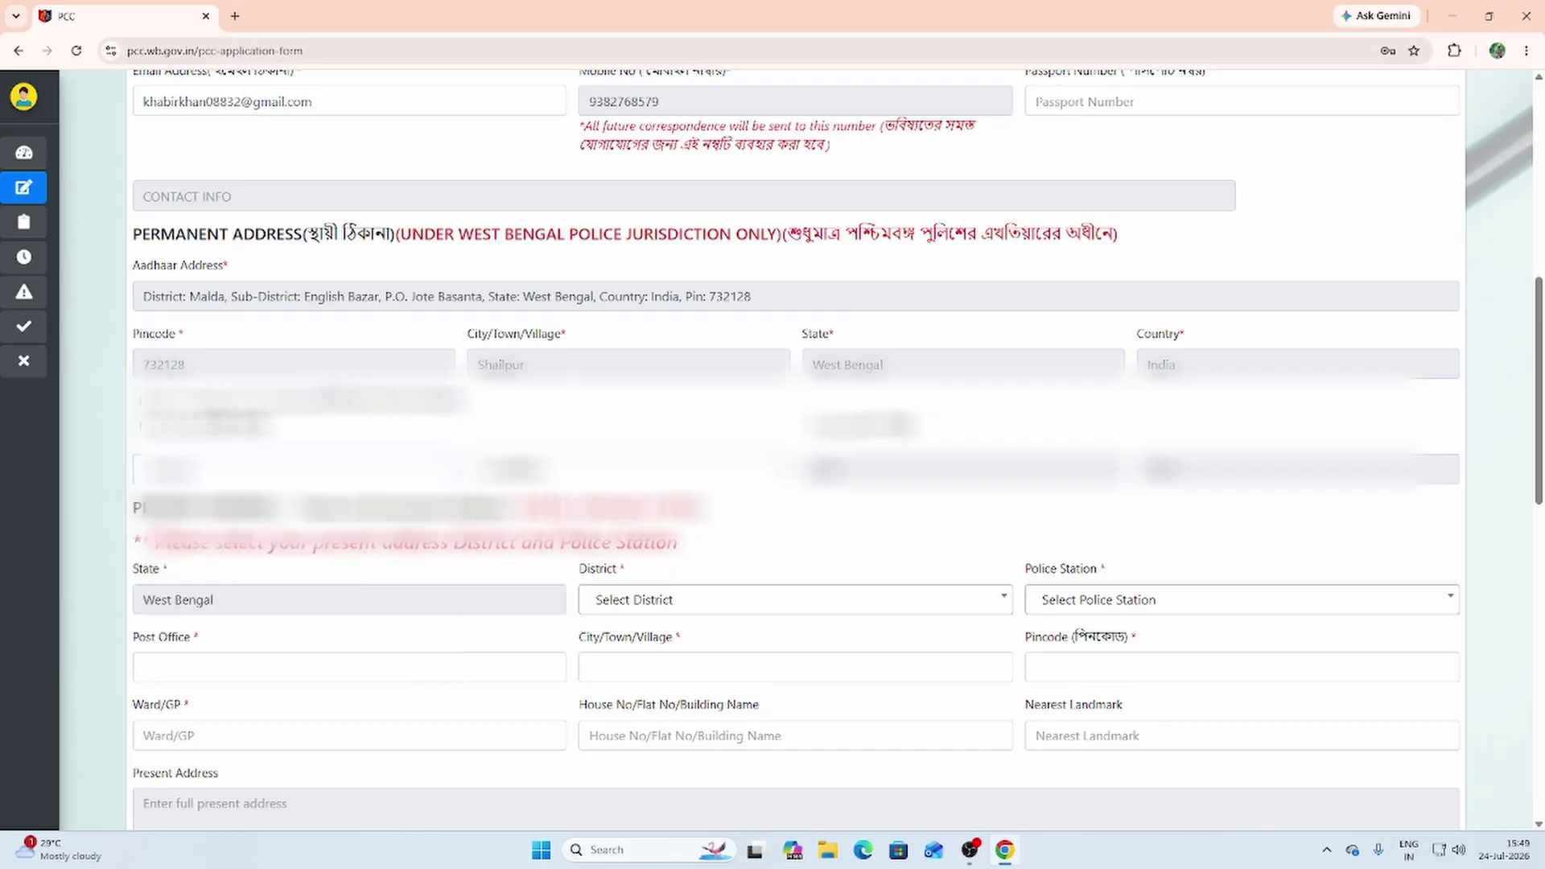
pyautogui.click(512, 469)
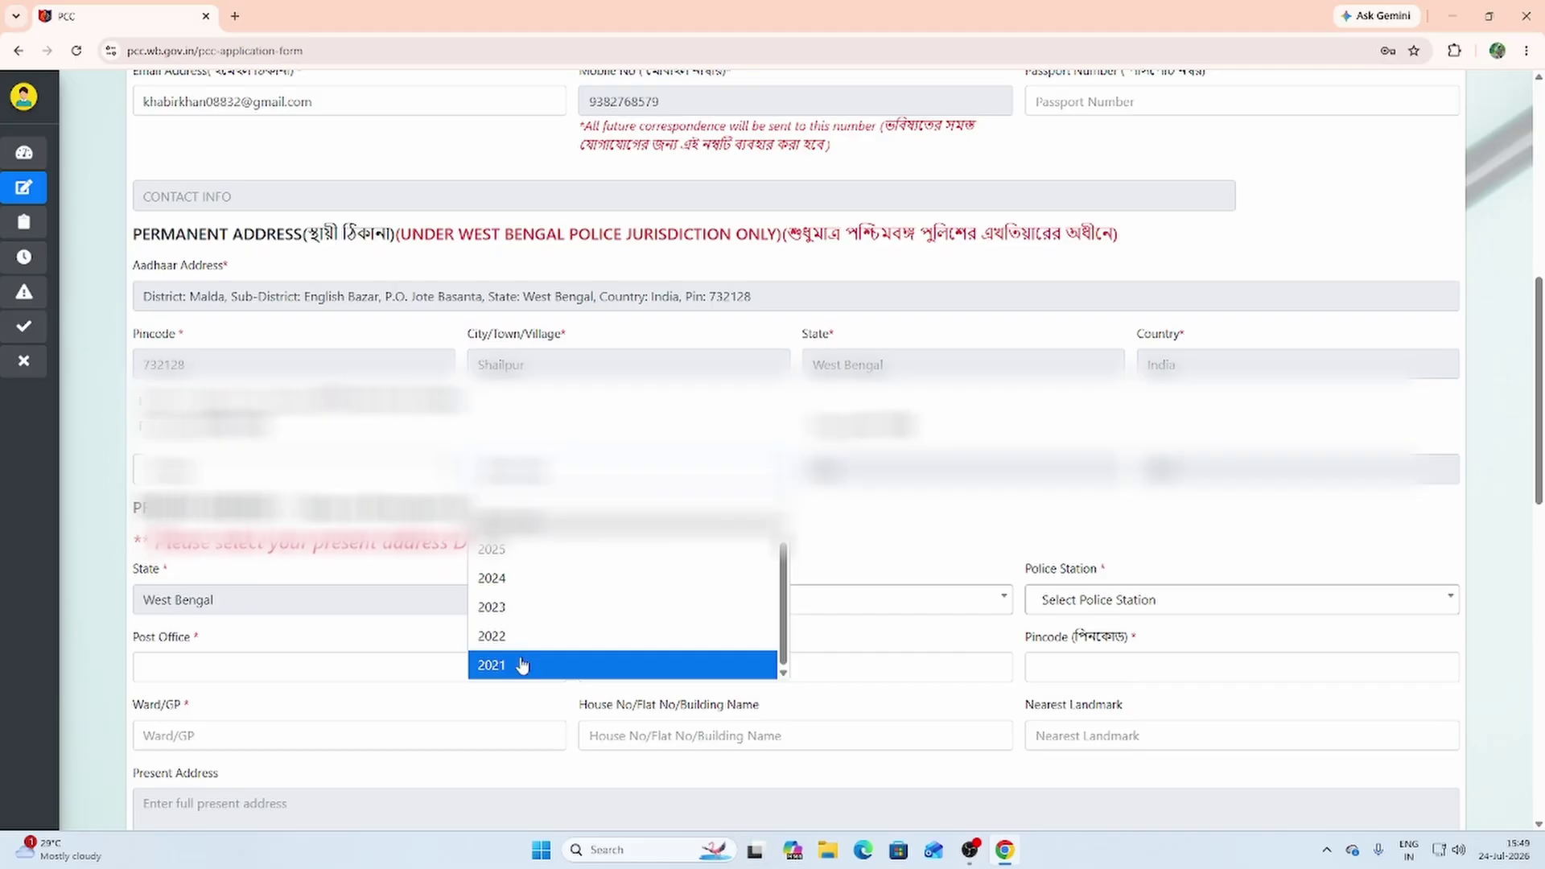
pyautogui.click(522, 665)
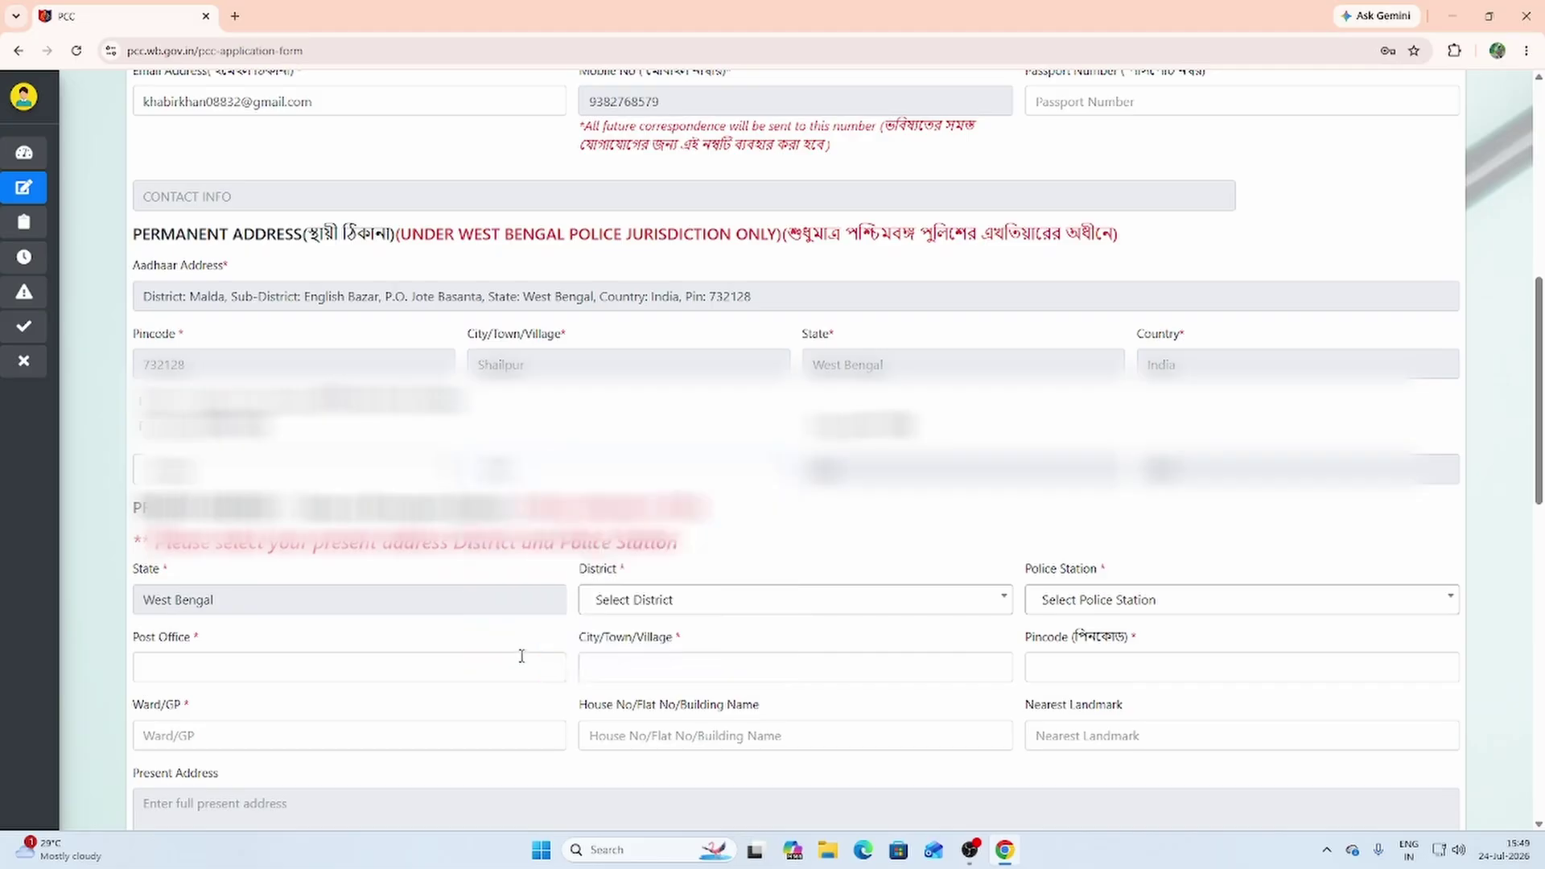
# - Reuse the permanent address for the present address and choose ENGLISHBAZAR police station
pyautogui.scroll(-2, 271, 574)
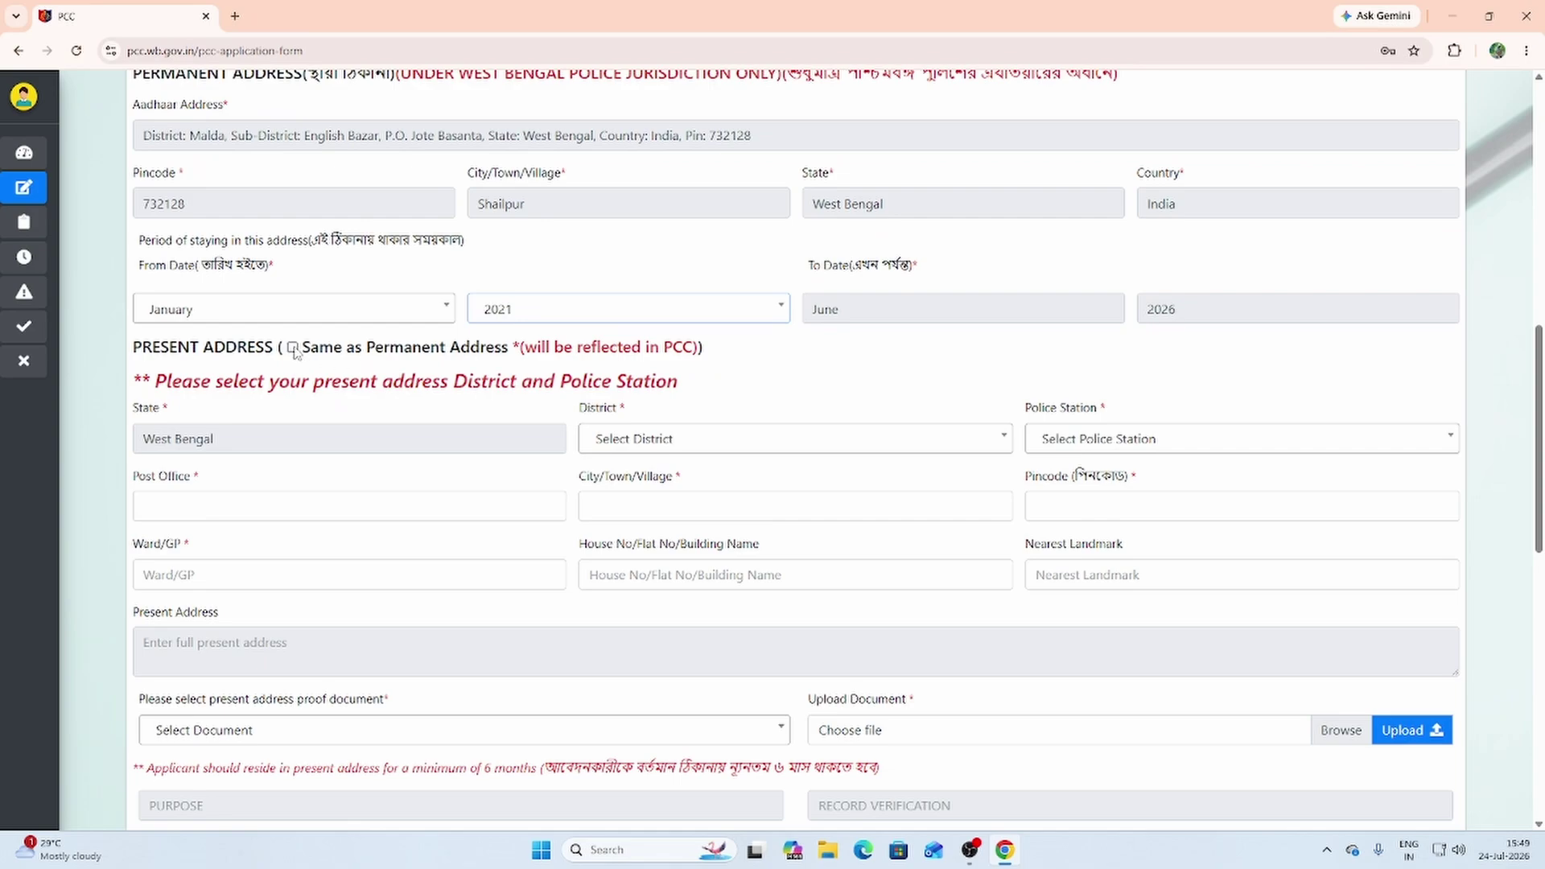
pyautogui.click(293, 349)
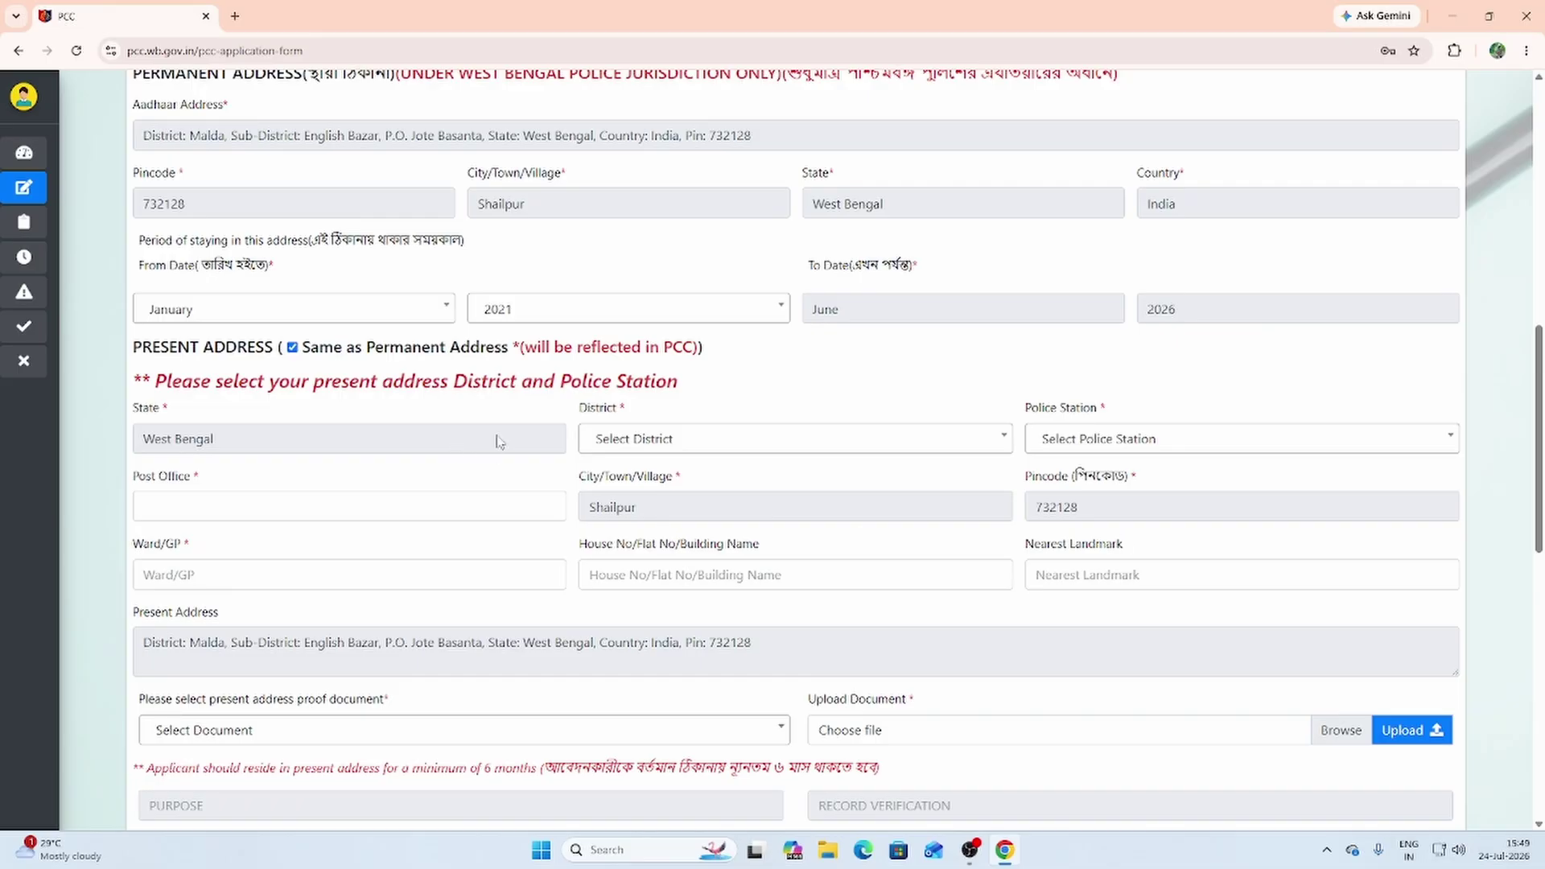
pyautogui.click(627, 442)
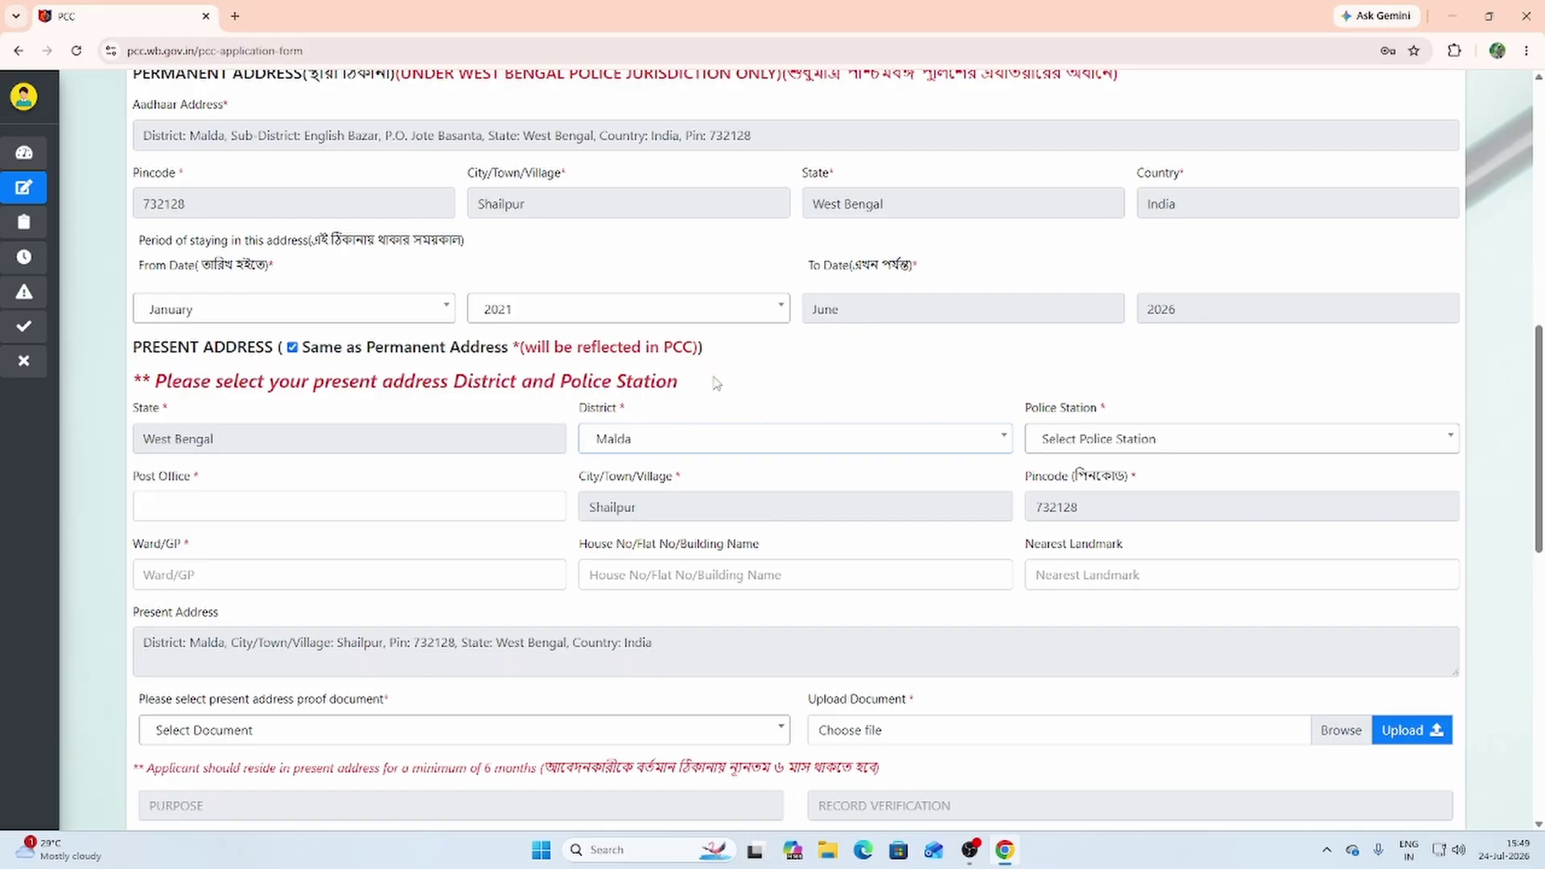
pyautogui.click(1098, 447)
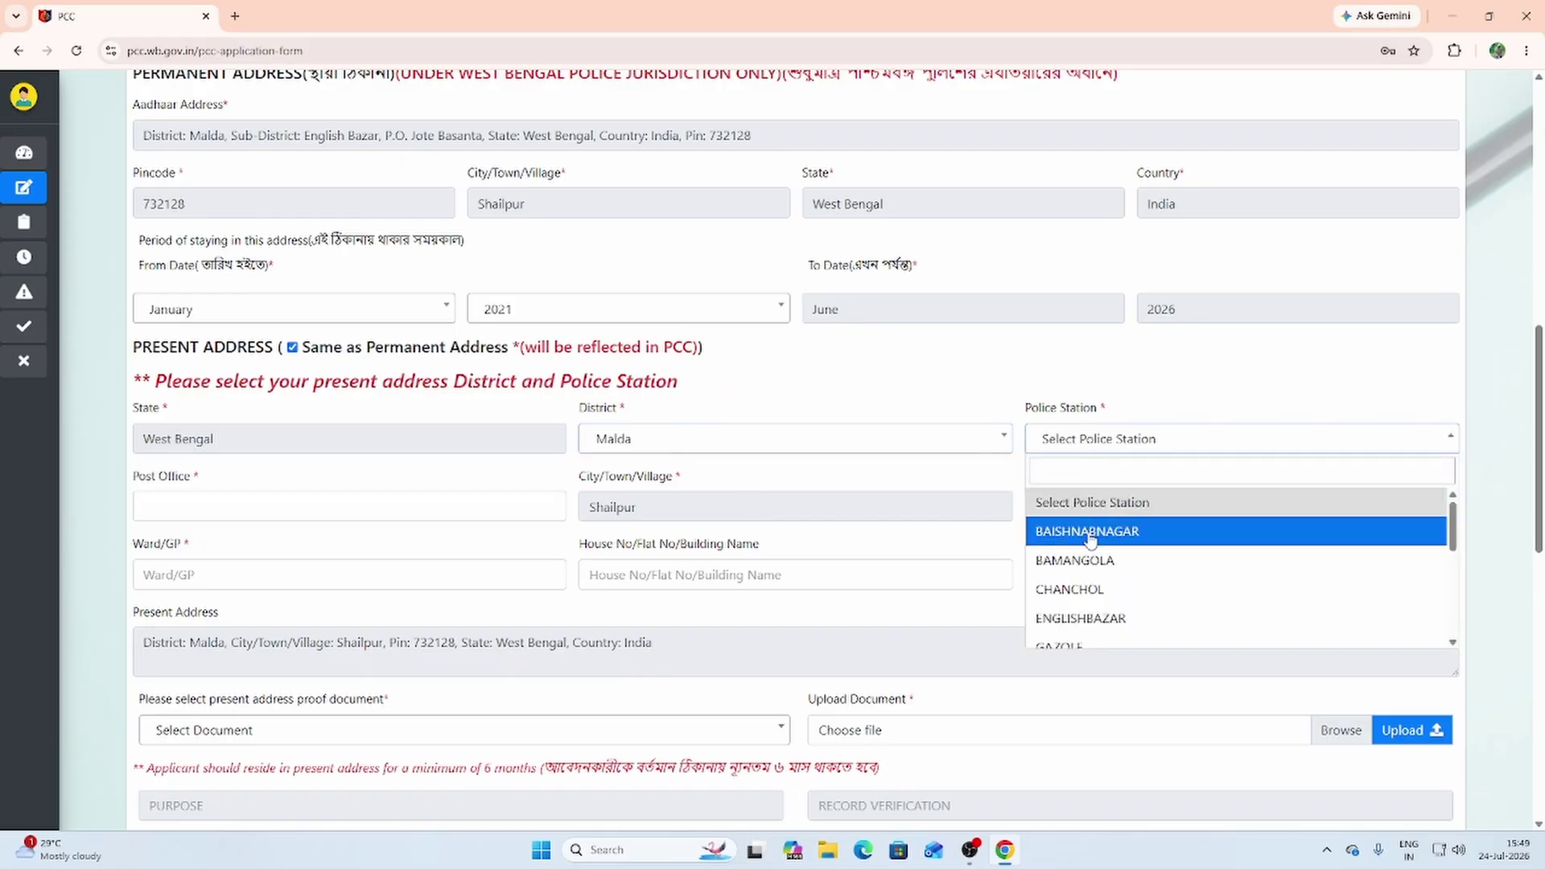
pyautogui.click(1099, 618)
pyautogui.click(180, 501)
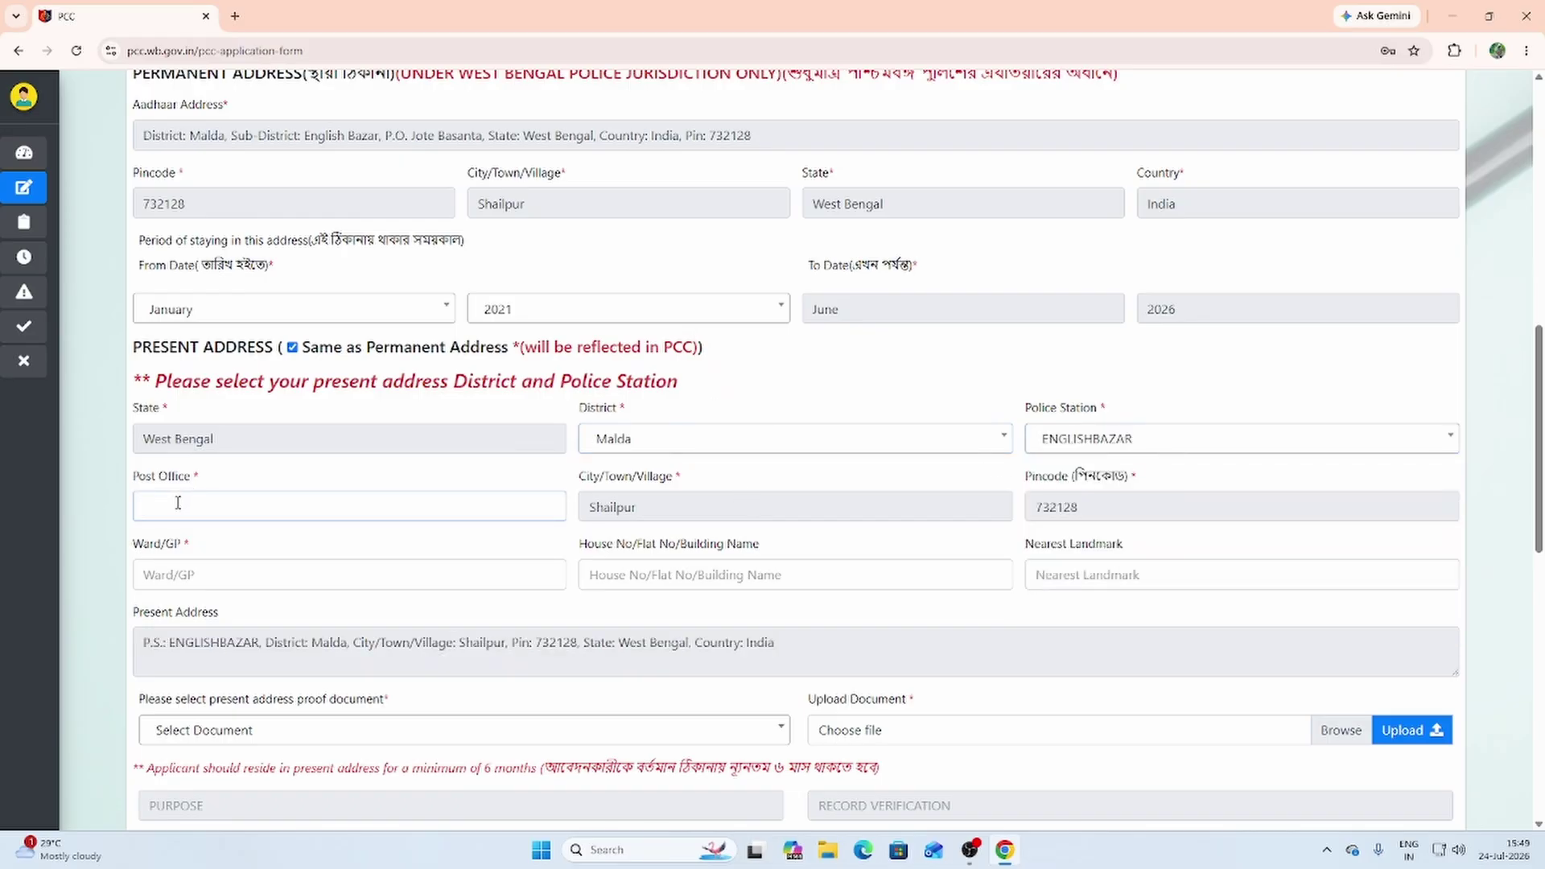
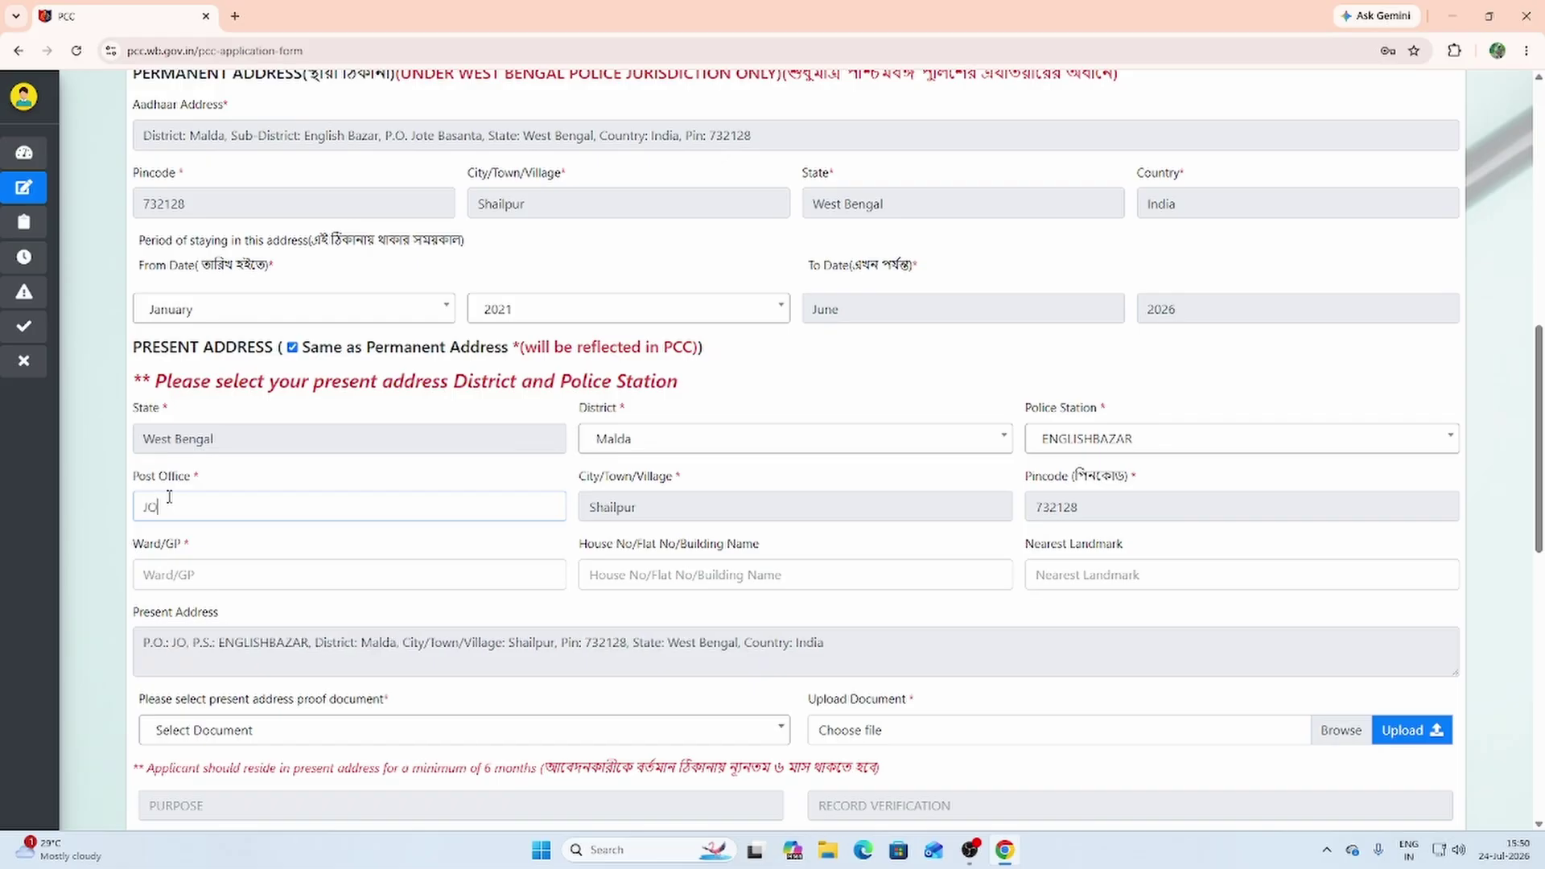
pyautogui.scroll(-1, 177, 497)
pyautogui.click(177, 497)
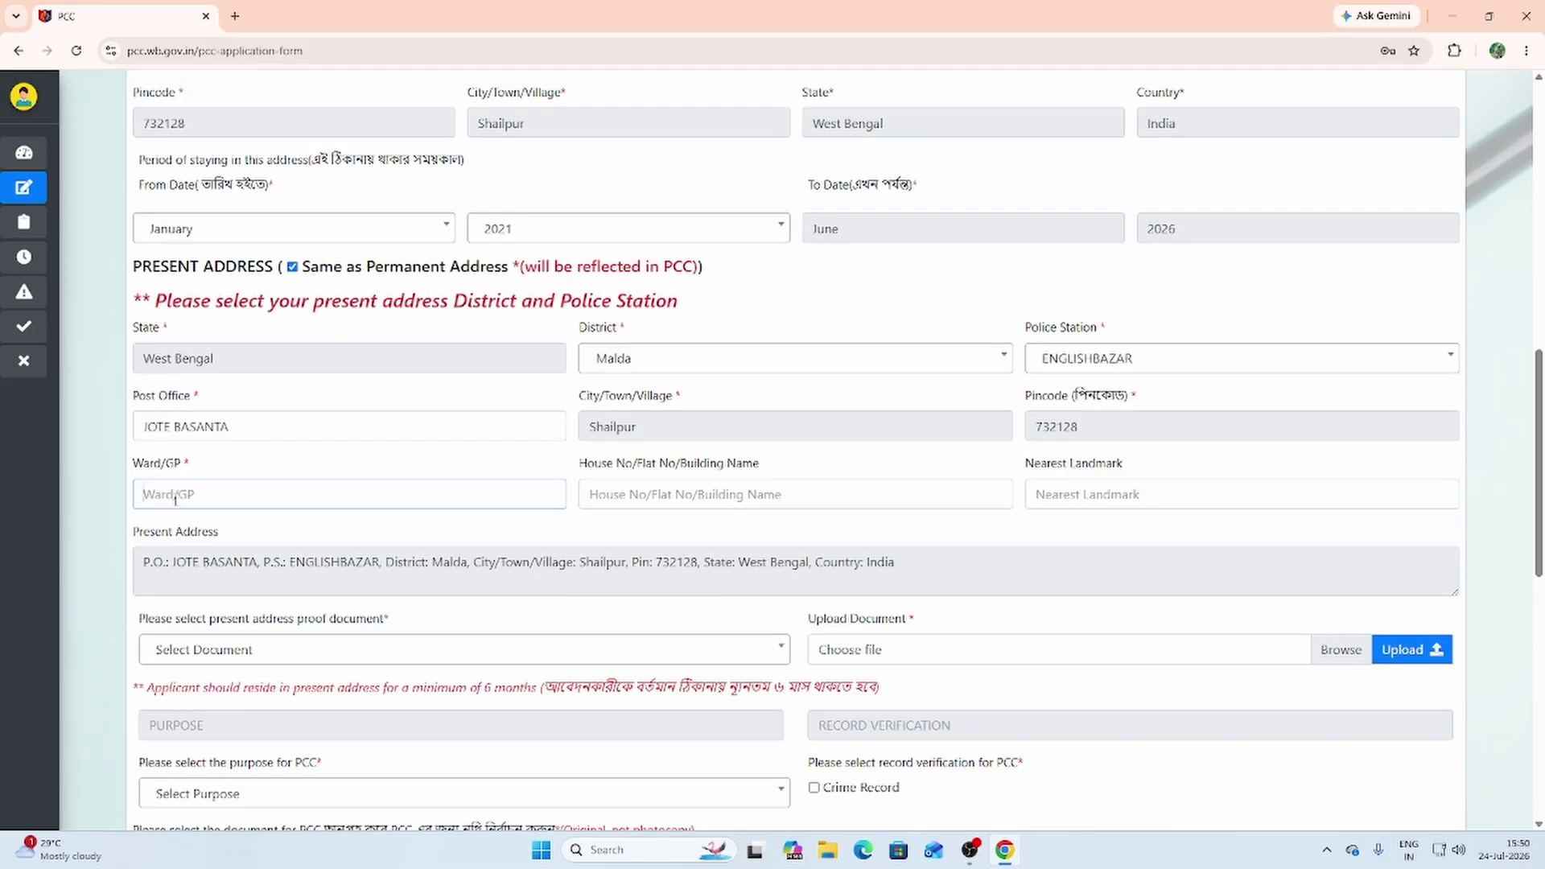
pyautogui.press('Tab')
pyautogui.moveTo(580, 464); pyautogui.dragTo(633, 477)
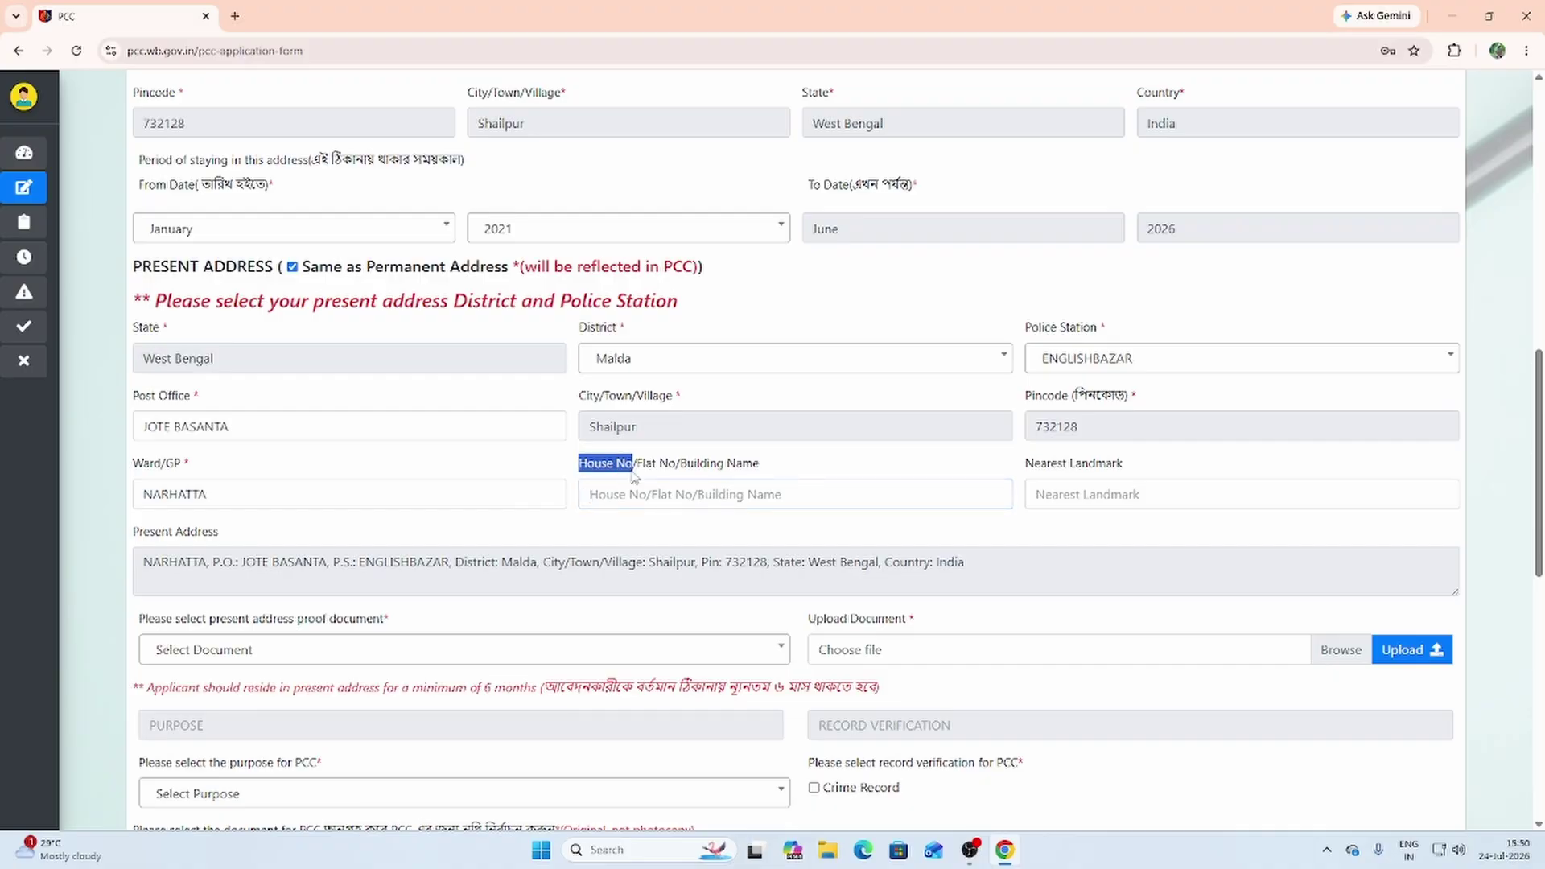
pyautogui.click(620, 491)
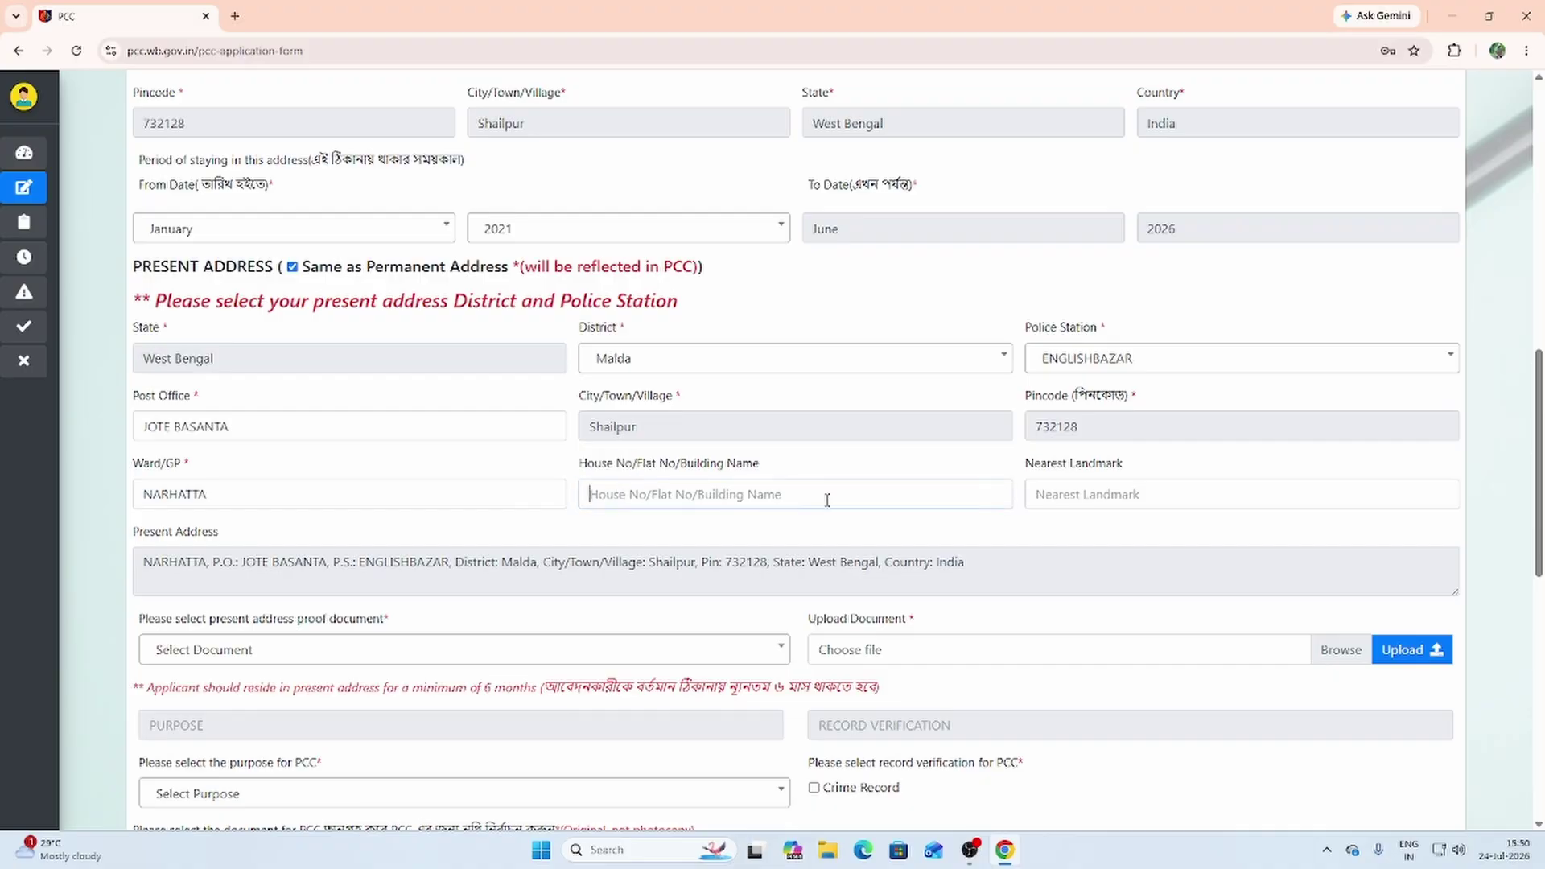
pyautogui.click(1056, 498)
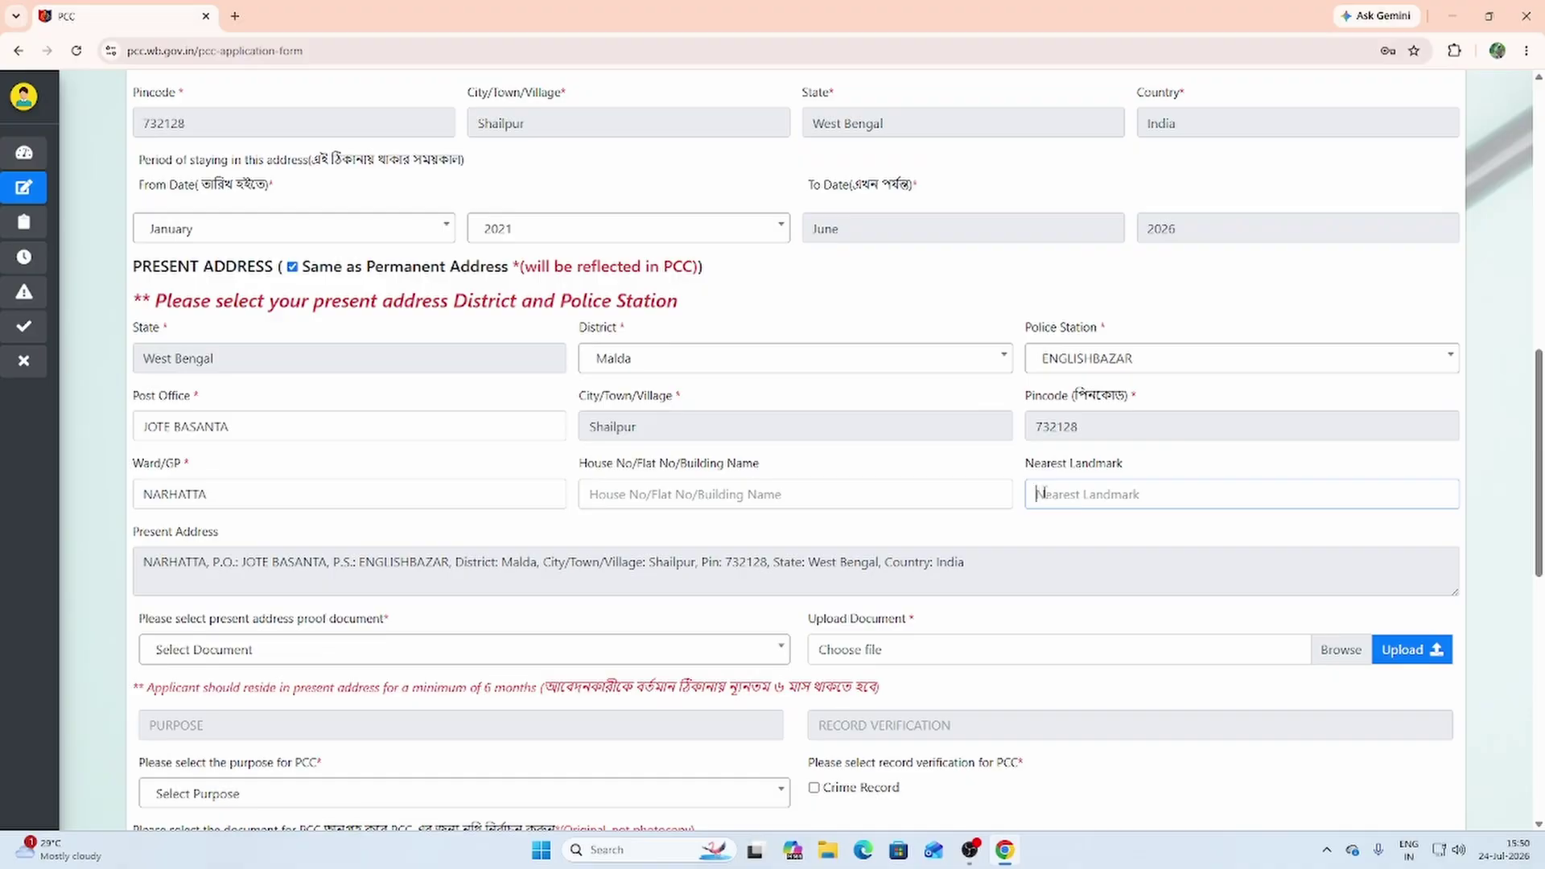
pyautogui.scroll(-2, 593, 634)
pyautogui.scroll(-1, 295, 473)
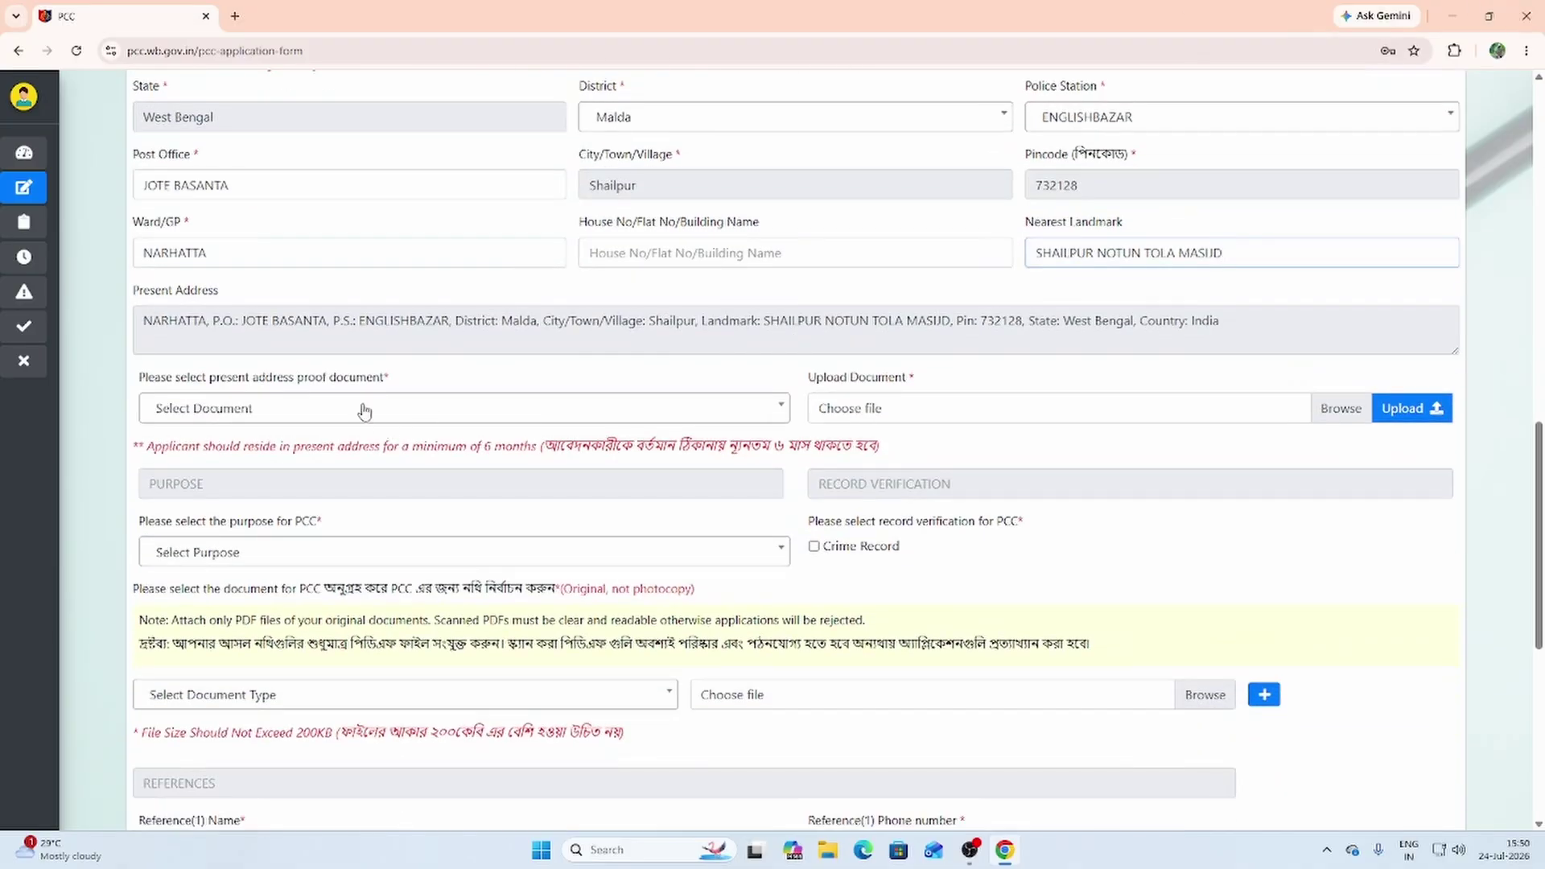
# - Choose Aadhaar as the present address proof document
pyautogui.moveTo(139, 378); pyautogui.dragTo(337, 393)
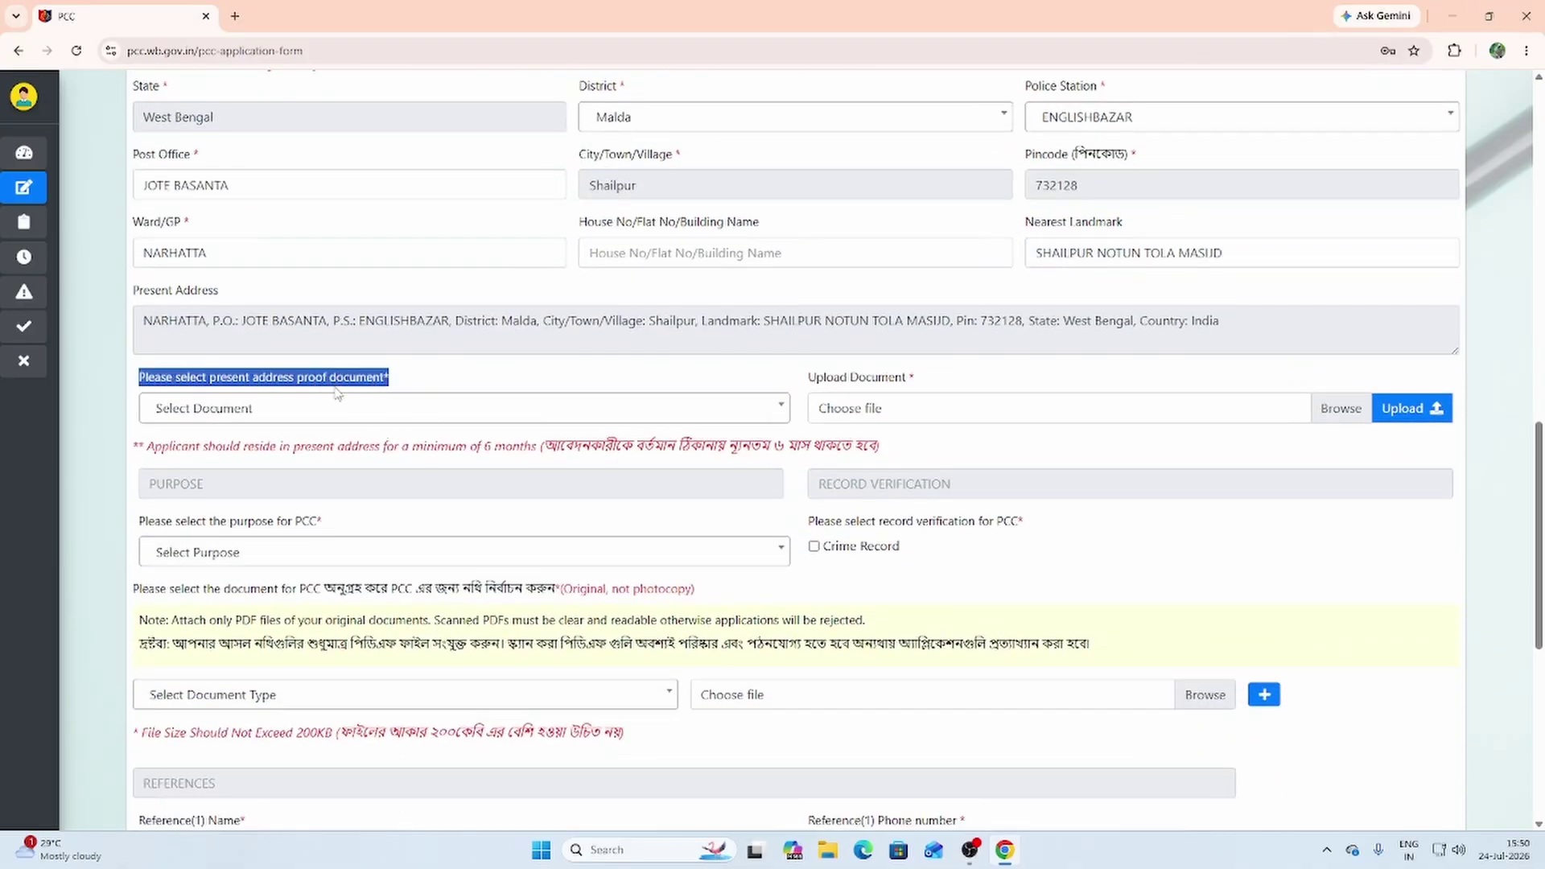
pyautogui.click(290, 408)
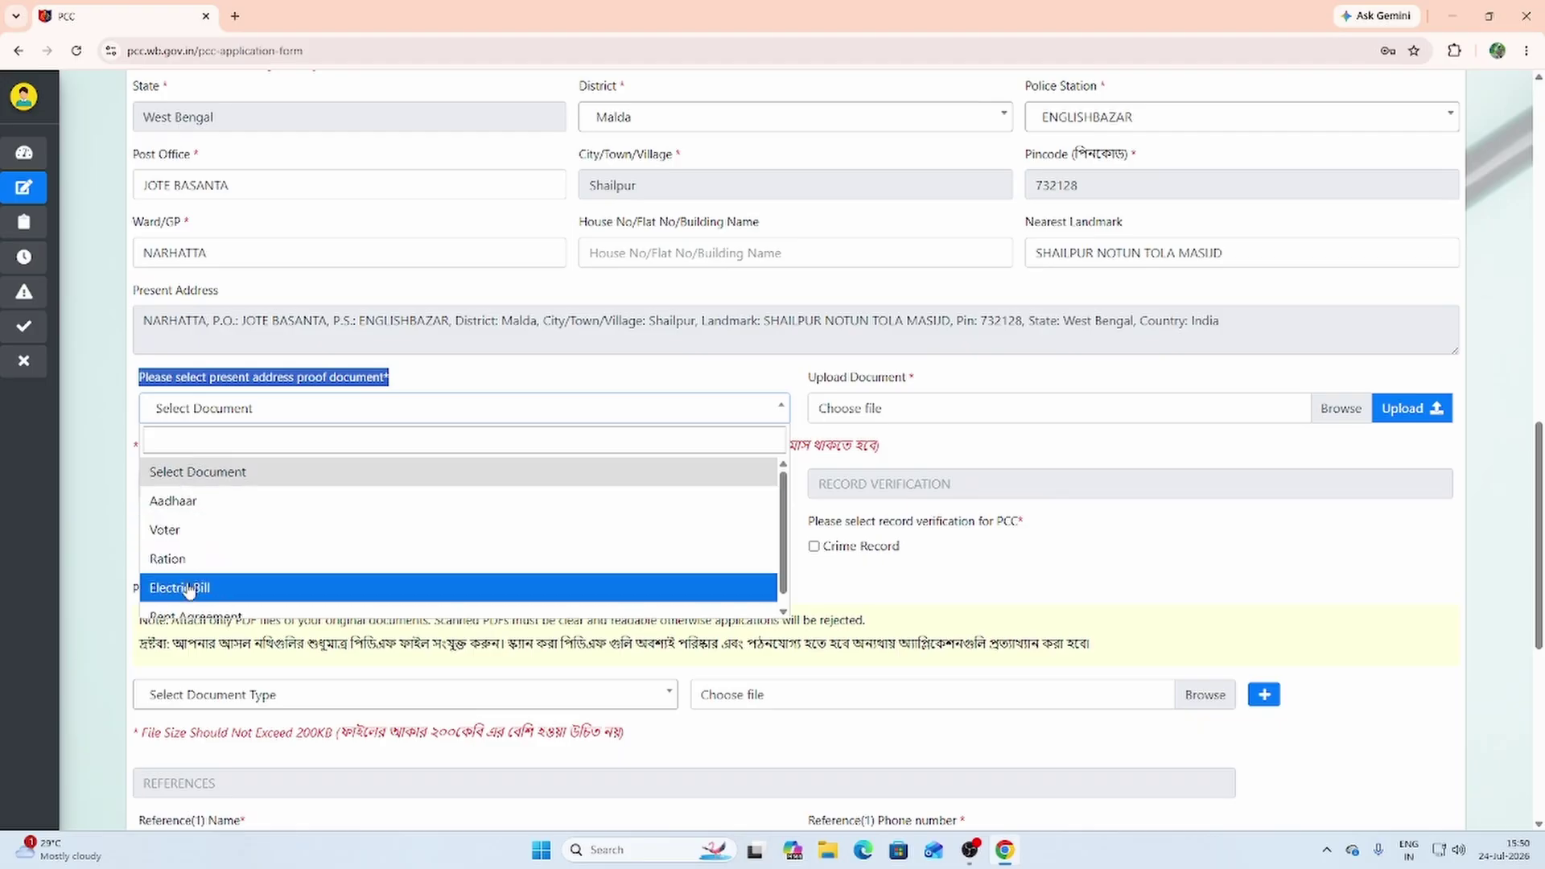
pyautogui.click(265, 501)
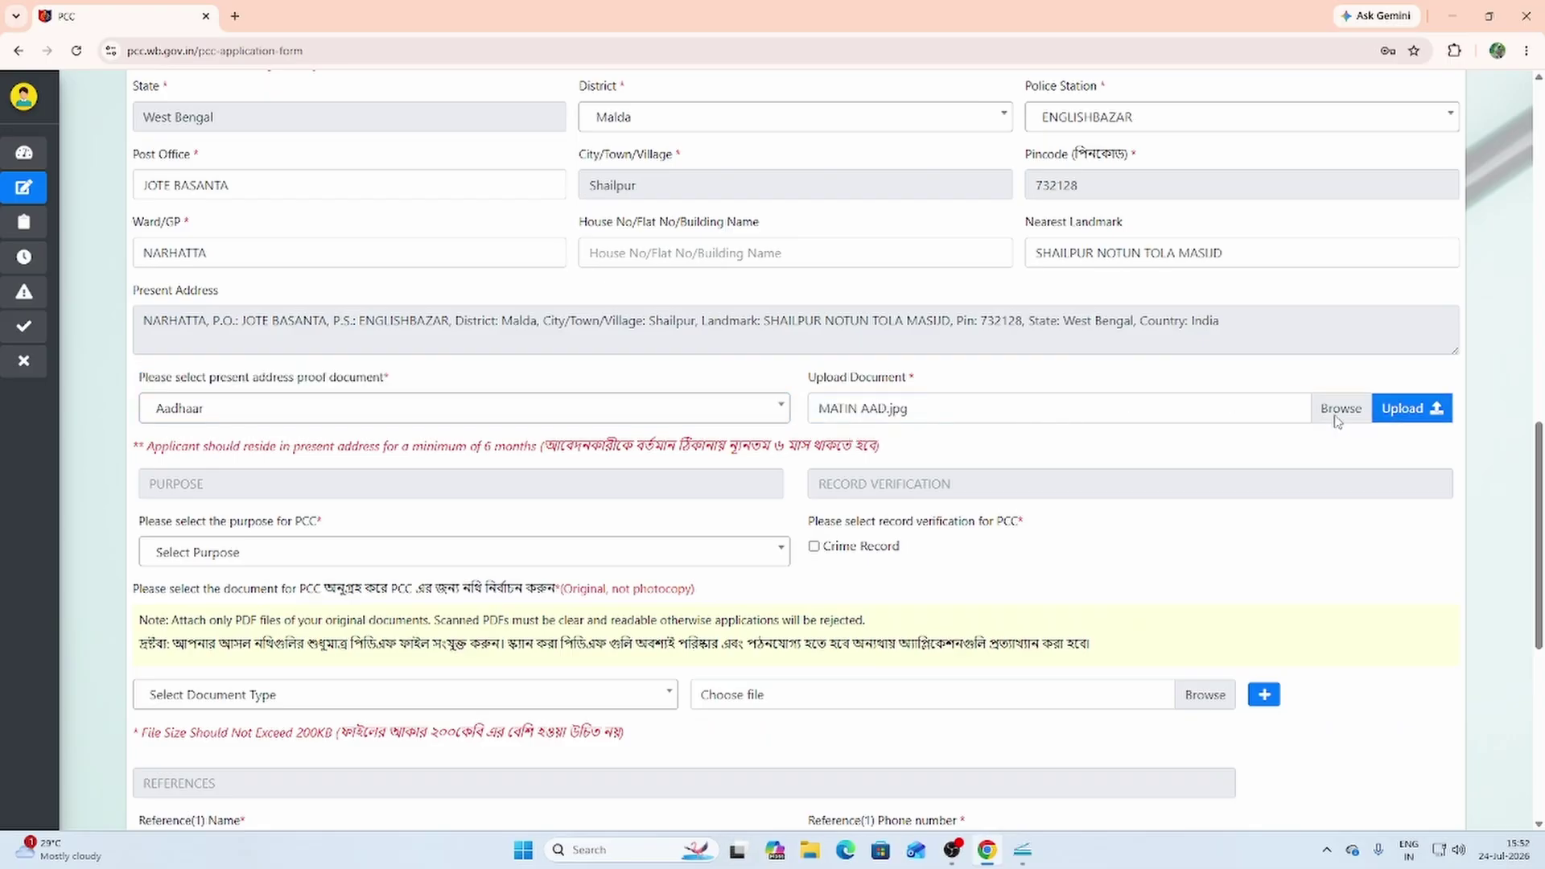
# - Attach the Aadhaar PDF from Recent files and upload it as address proof
pyautogui.click(1339, 408)
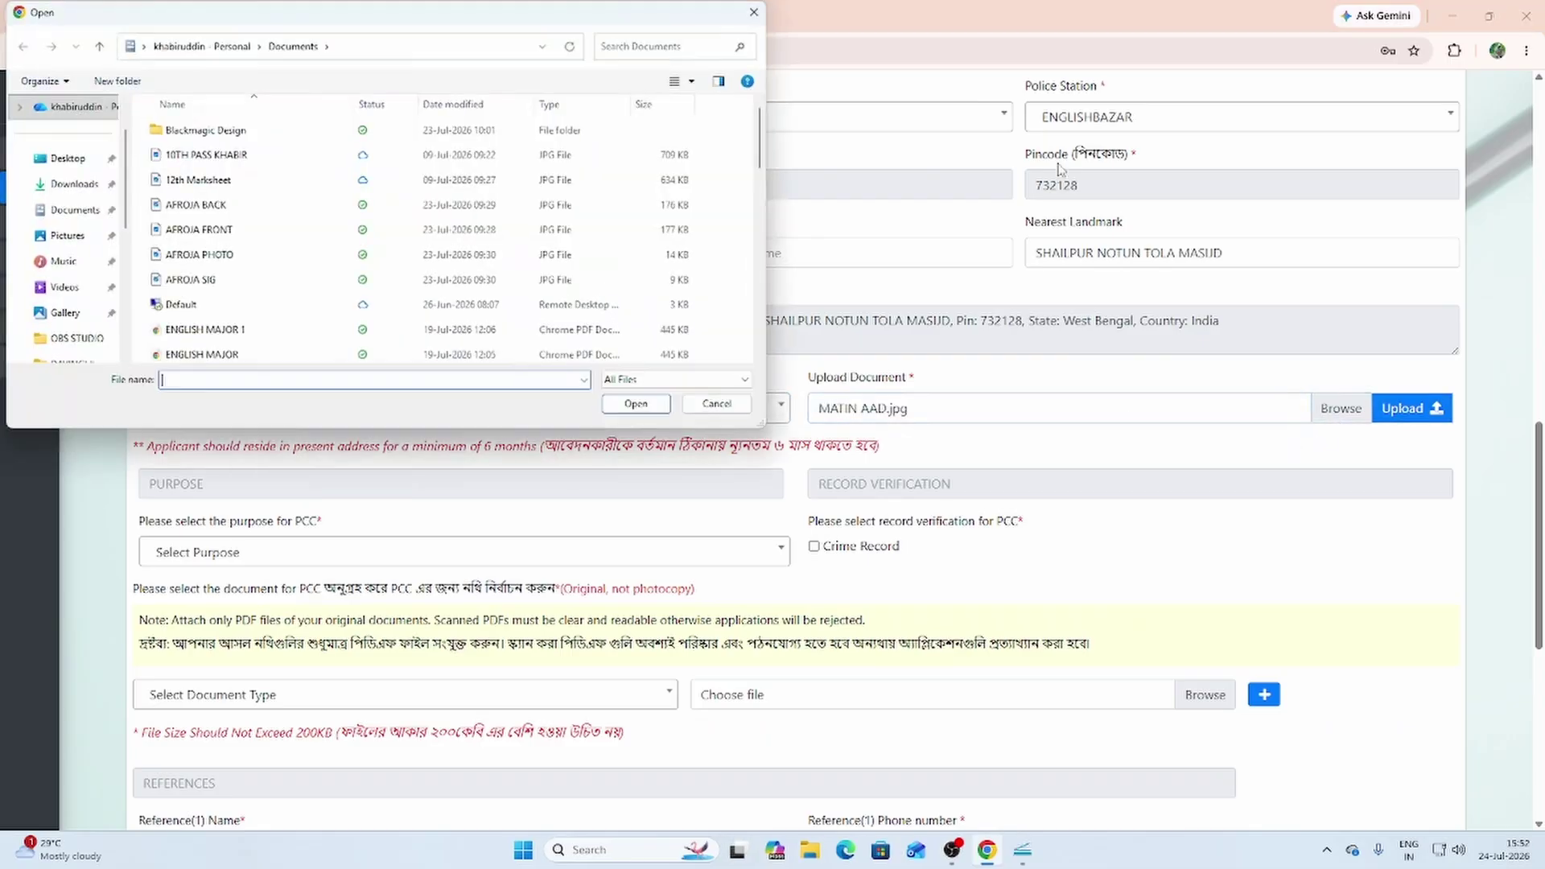
pyautogui.scroll(1, 57, 121)
pyautogui.click(60, 111)
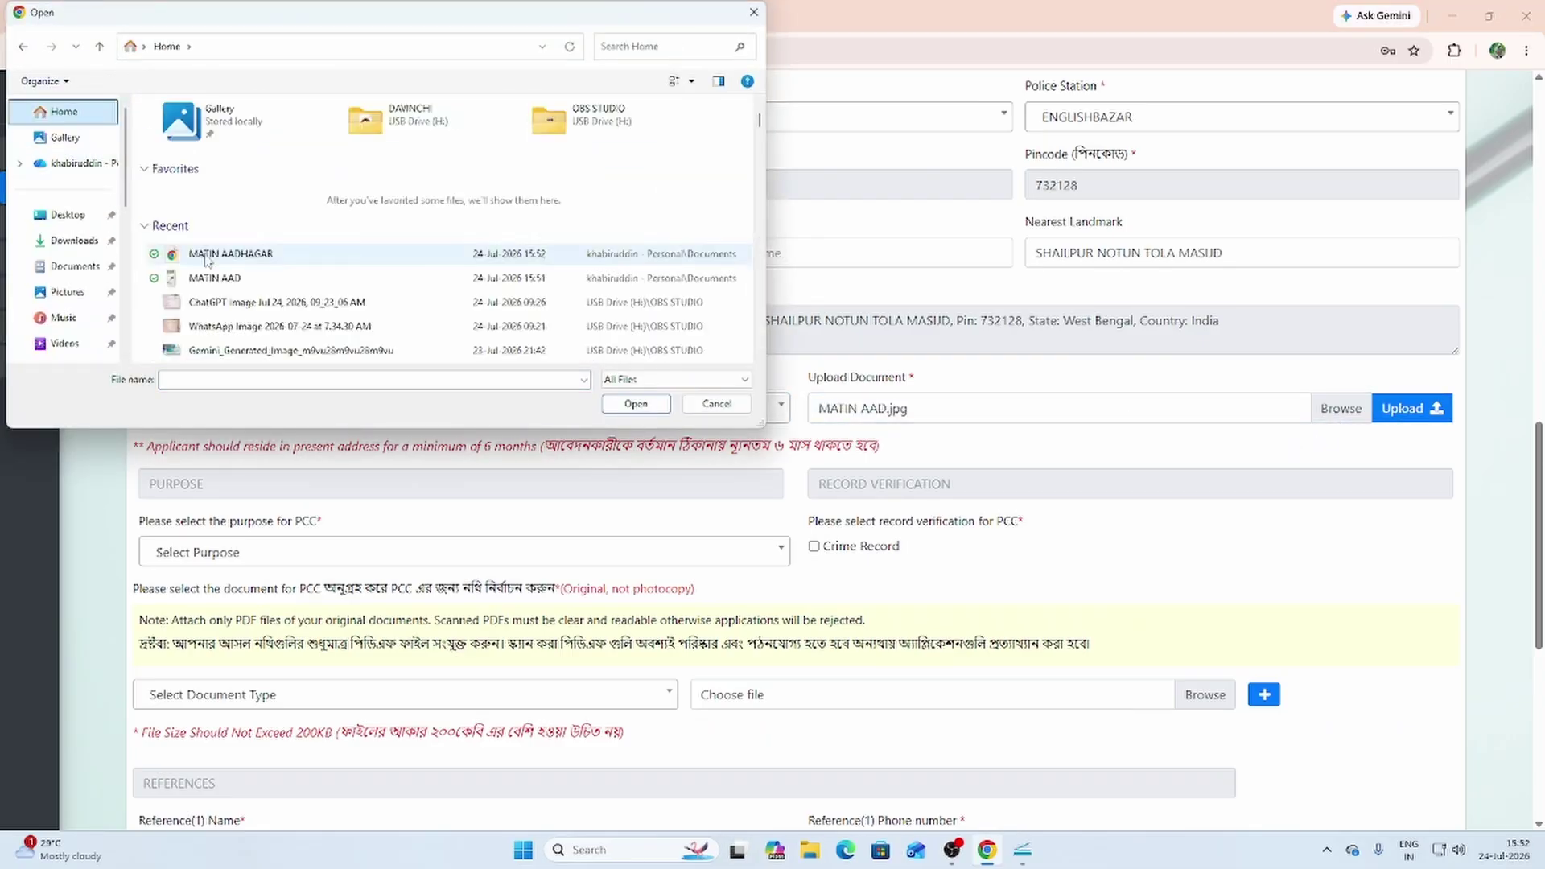
pyautogui.click(207, 255)
pyautogui.click(635, 403)
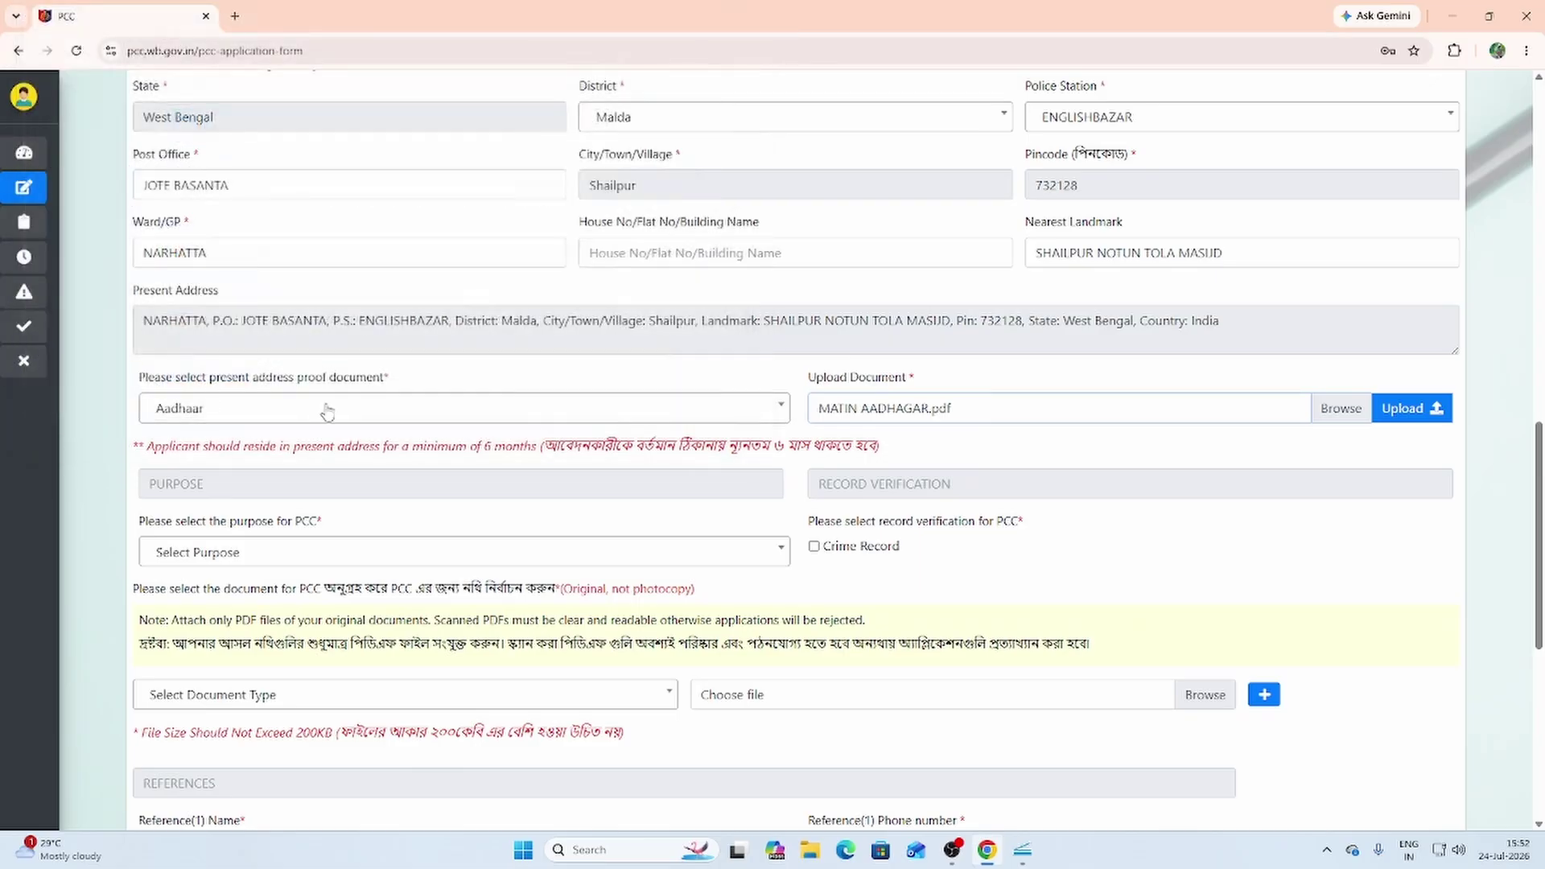
pyautogui.click(1418, 412)
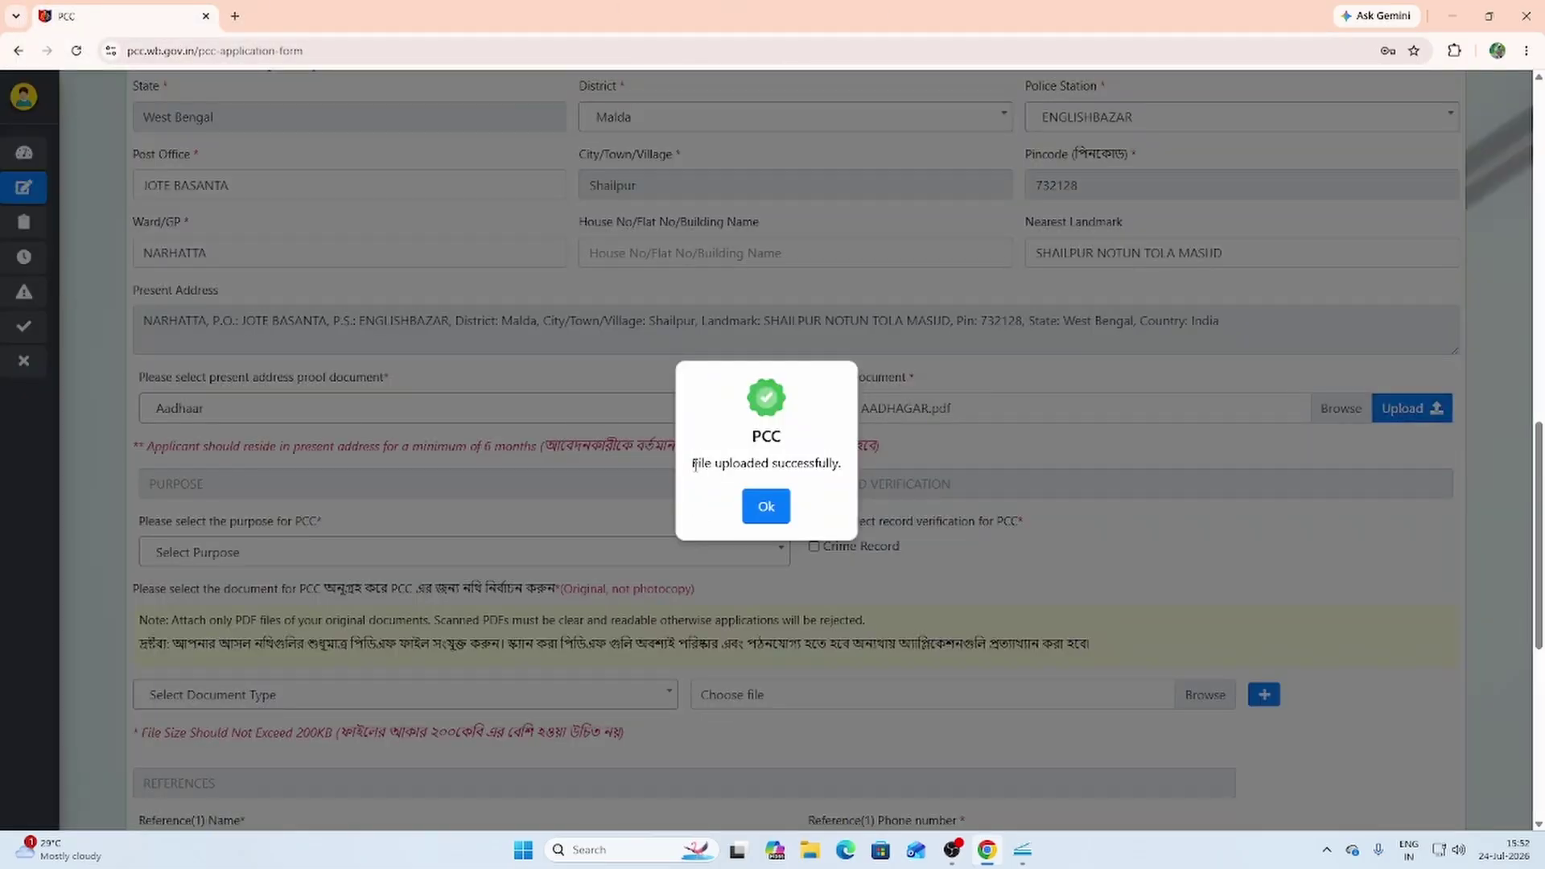
pyautogui.moveTo(694, 465); pyautogui.dragTo(827, 486)
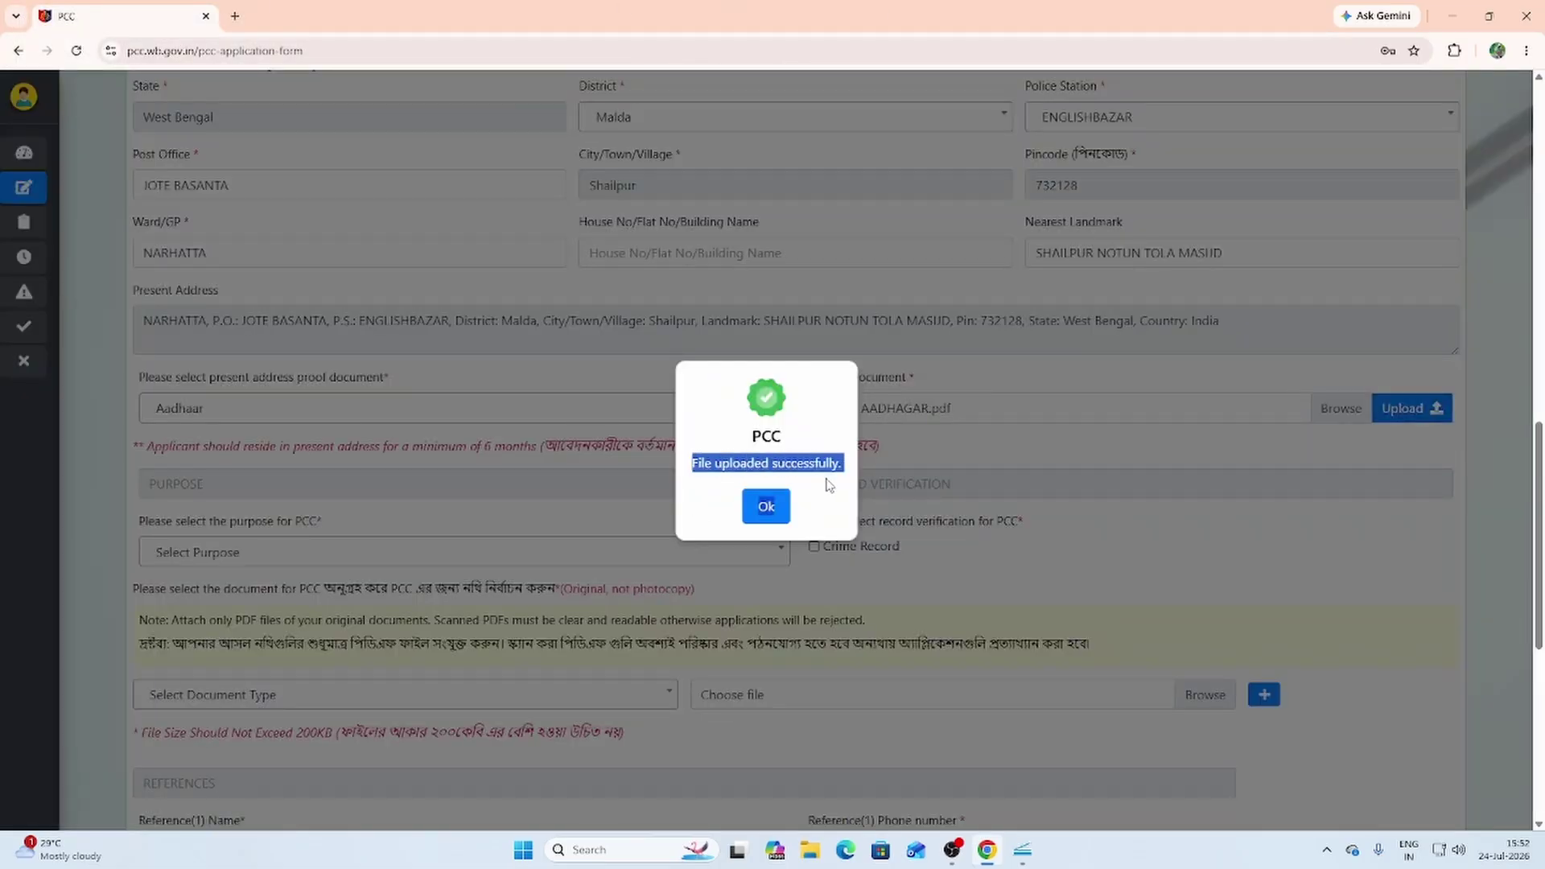
# - Dismiss the upload confirmation and try Rental as the PCC purpose, checking document types
pyautogui.click(766, 507)
pyautogui.scroll(-3, 346, 596)
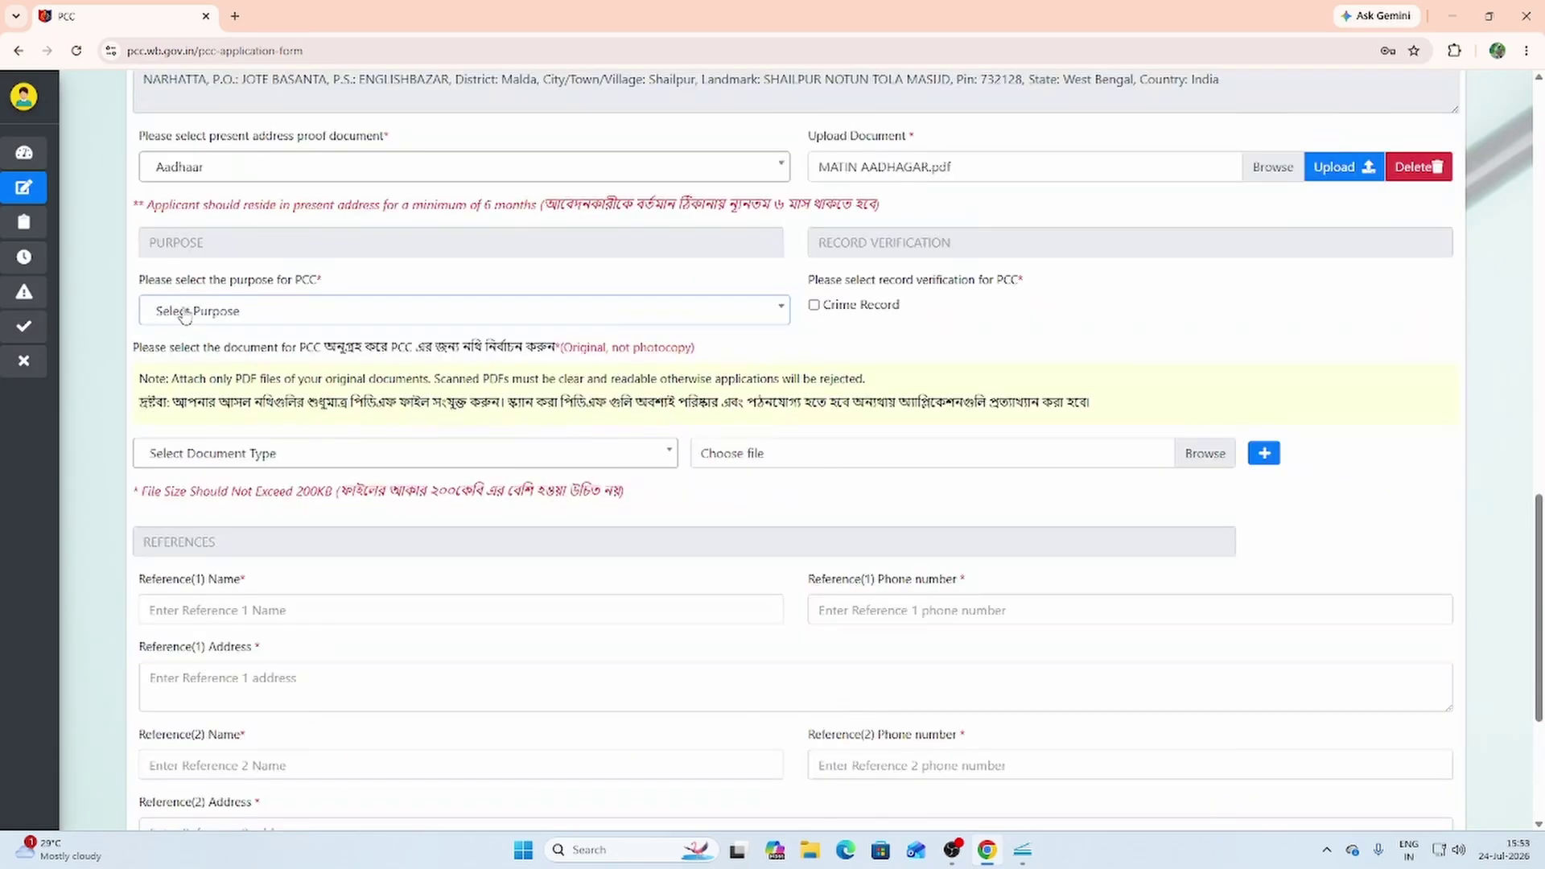
pyautogui.click(187, 311)
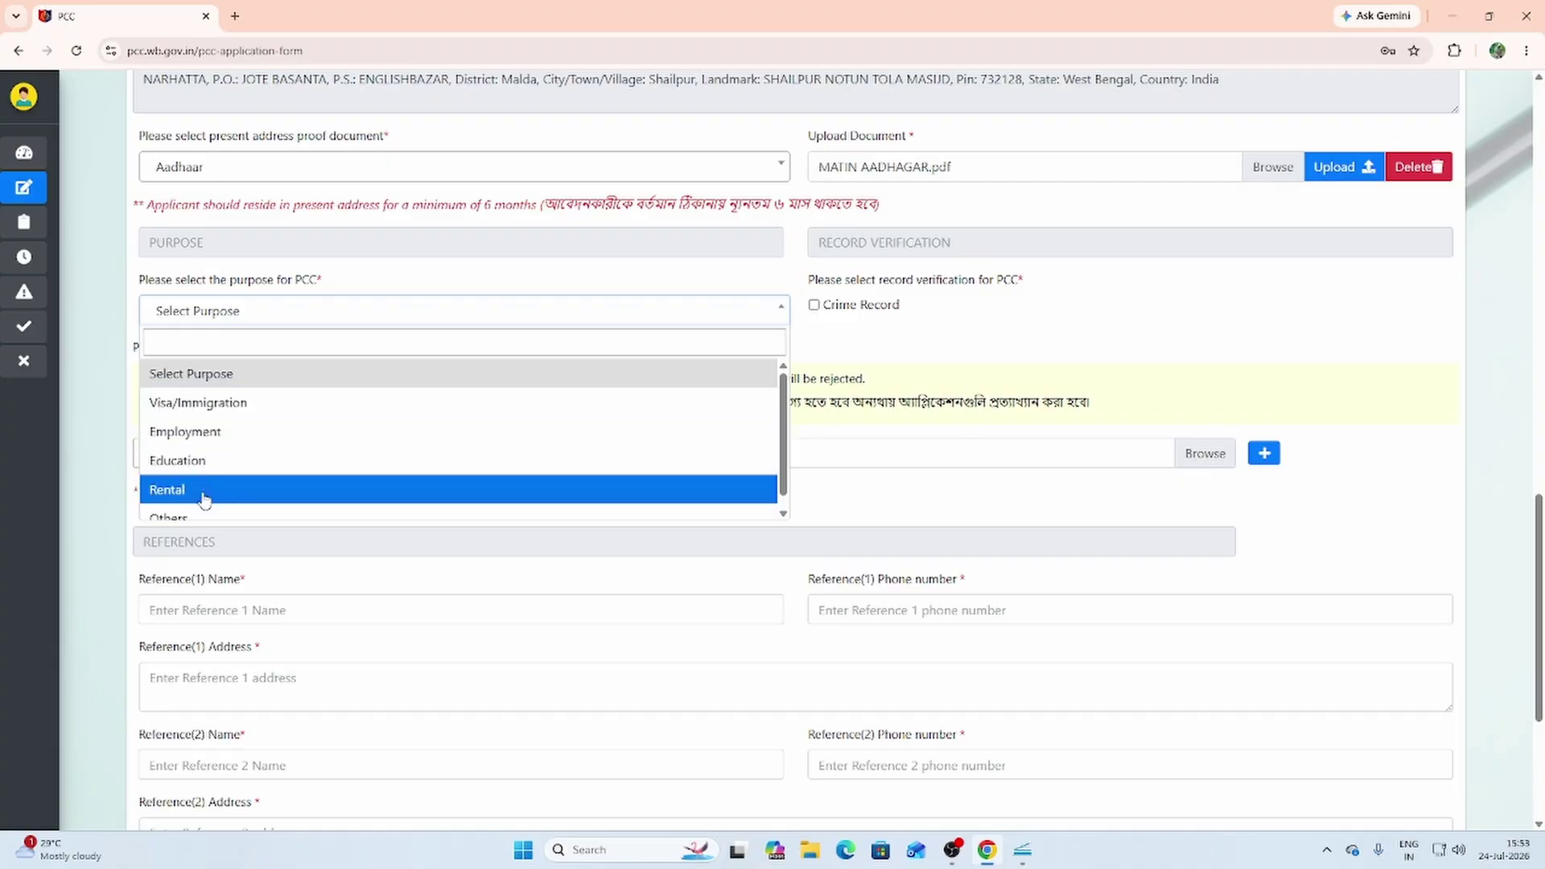
pyautogui.scroll(-1, 206, 495)
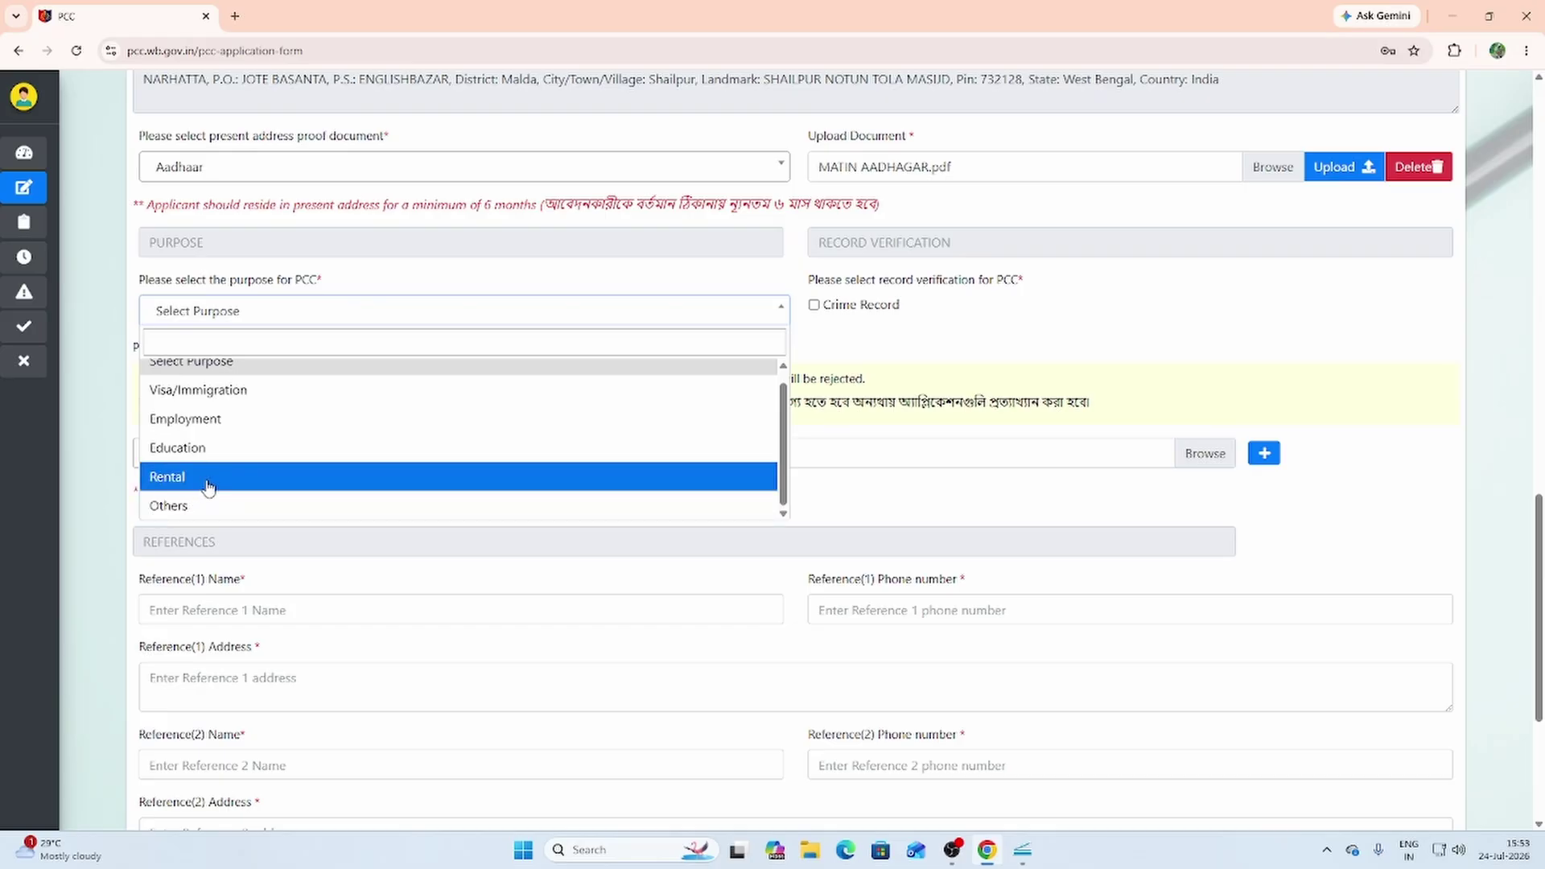
pyautogui.click(207, 480)
pyautogui.click(218, 453)
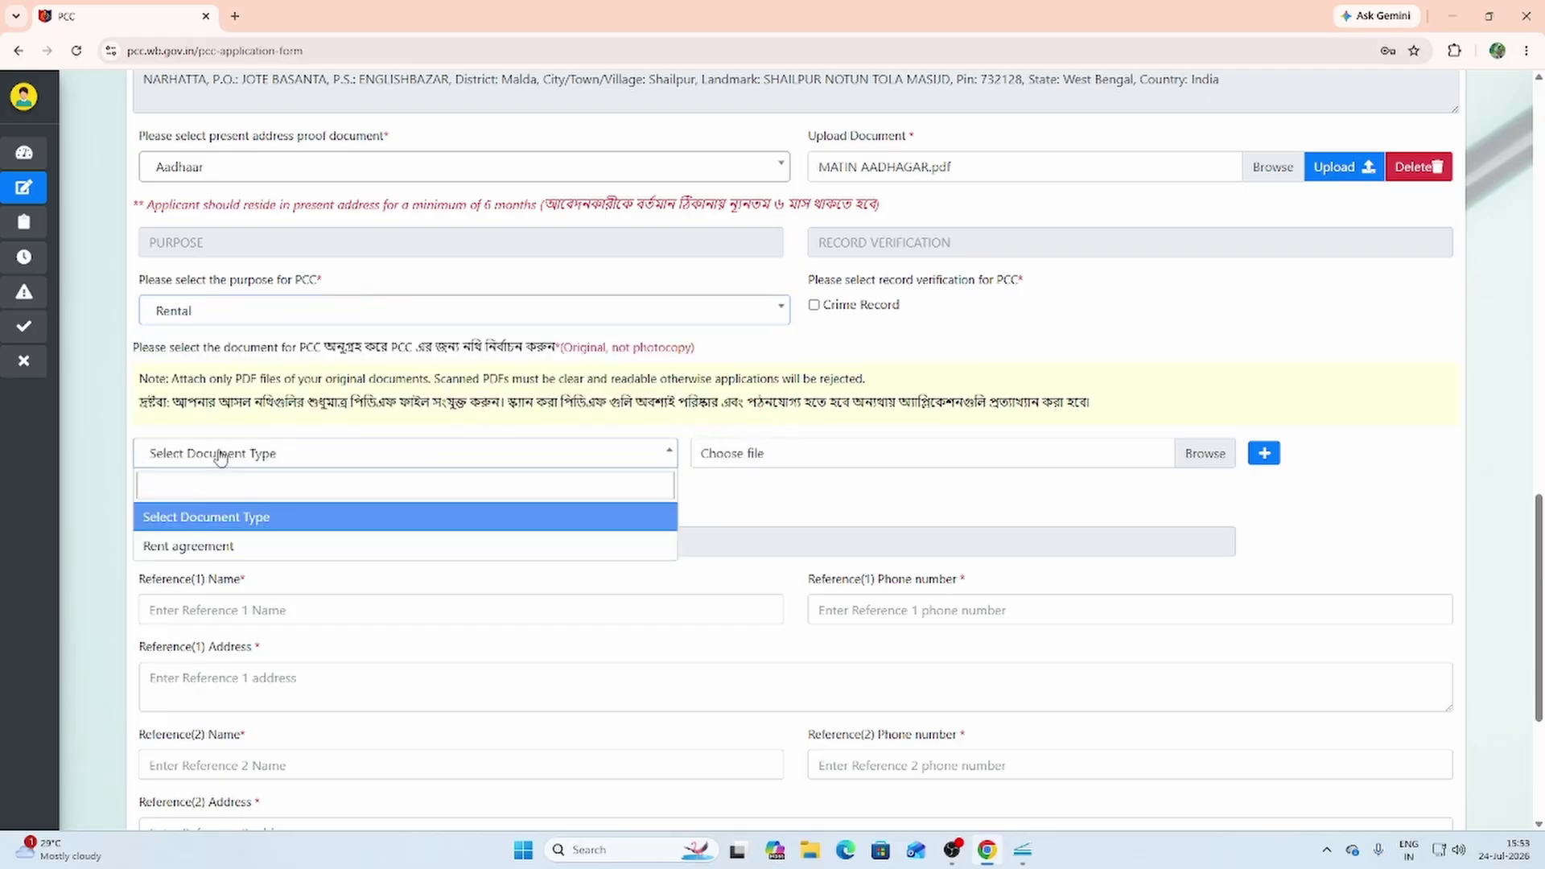
pyautogui.click(217, 451)
pyautogui.click(215, 457)
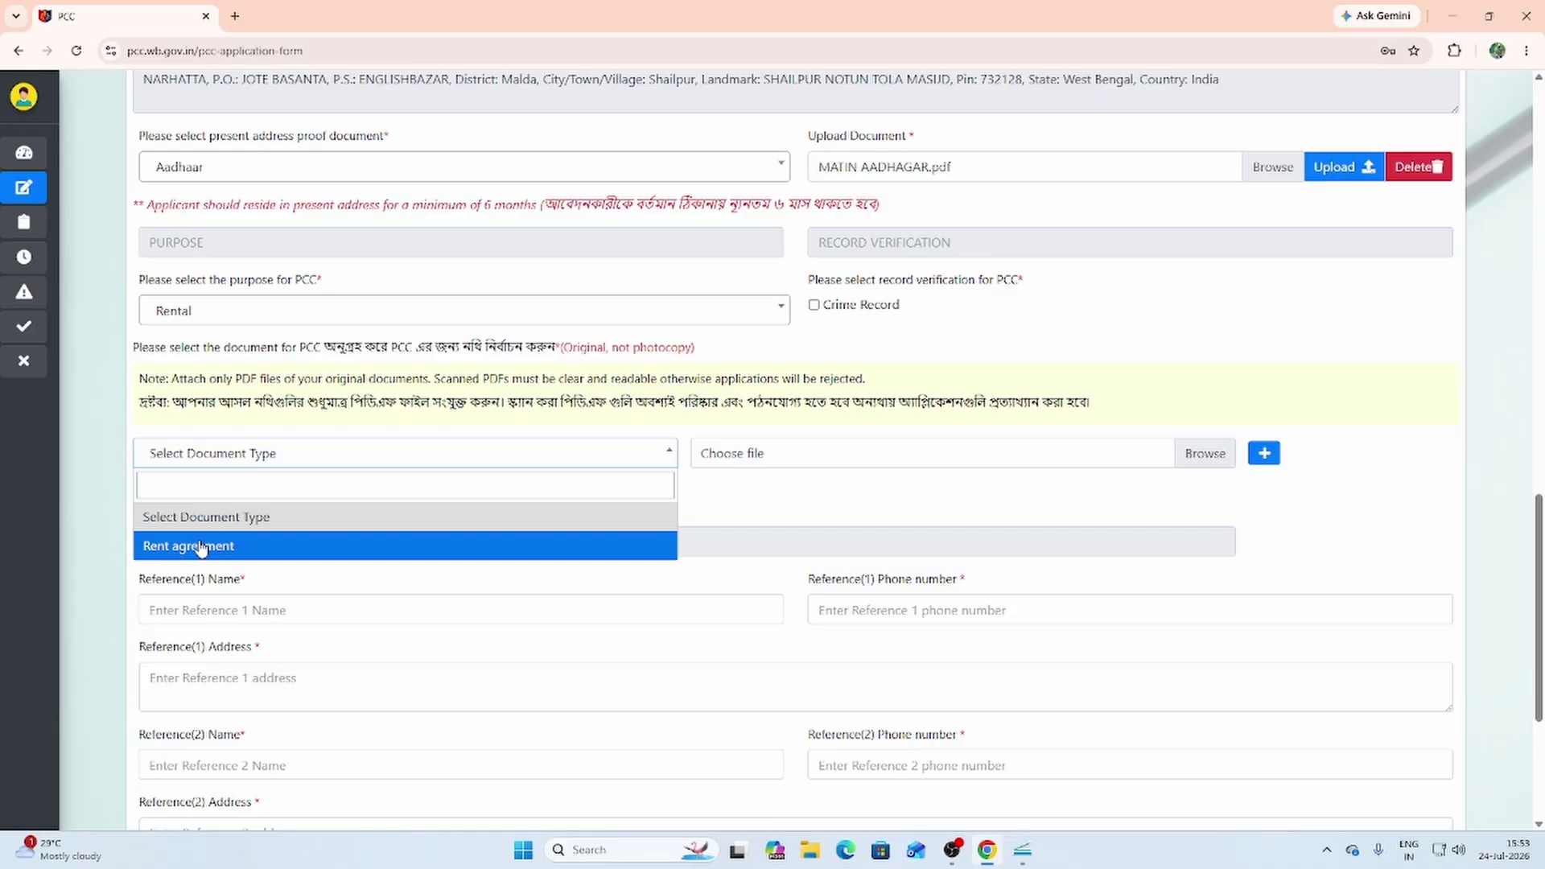
# - Switch the PCC purpose to Others and begin the purpose description
pyautogui.click(245, 316)
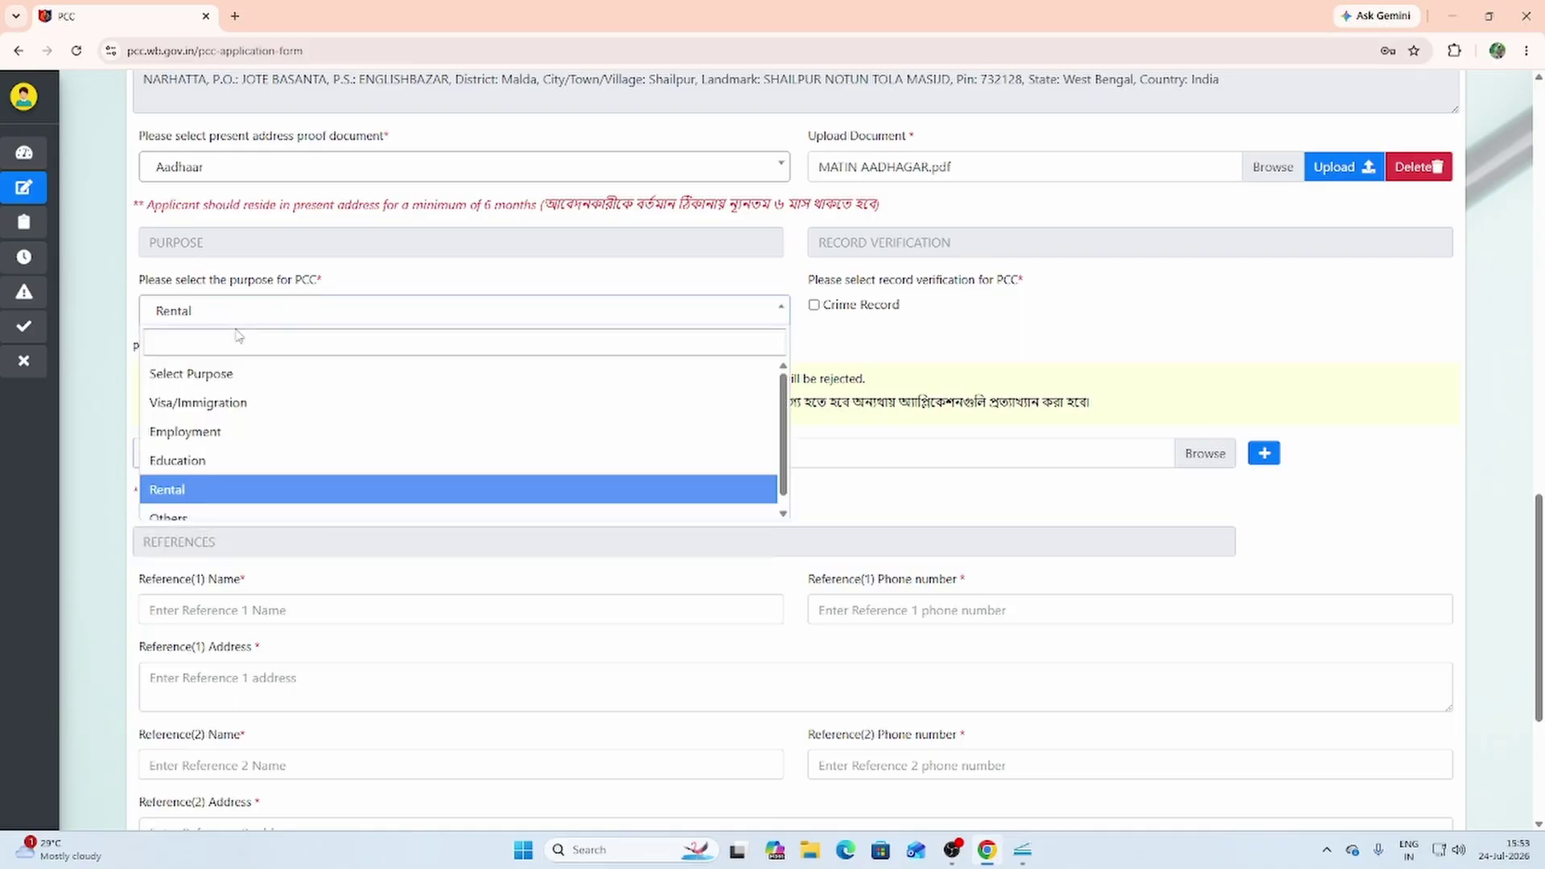
pyautogui.scroll(-1, 201, 494)
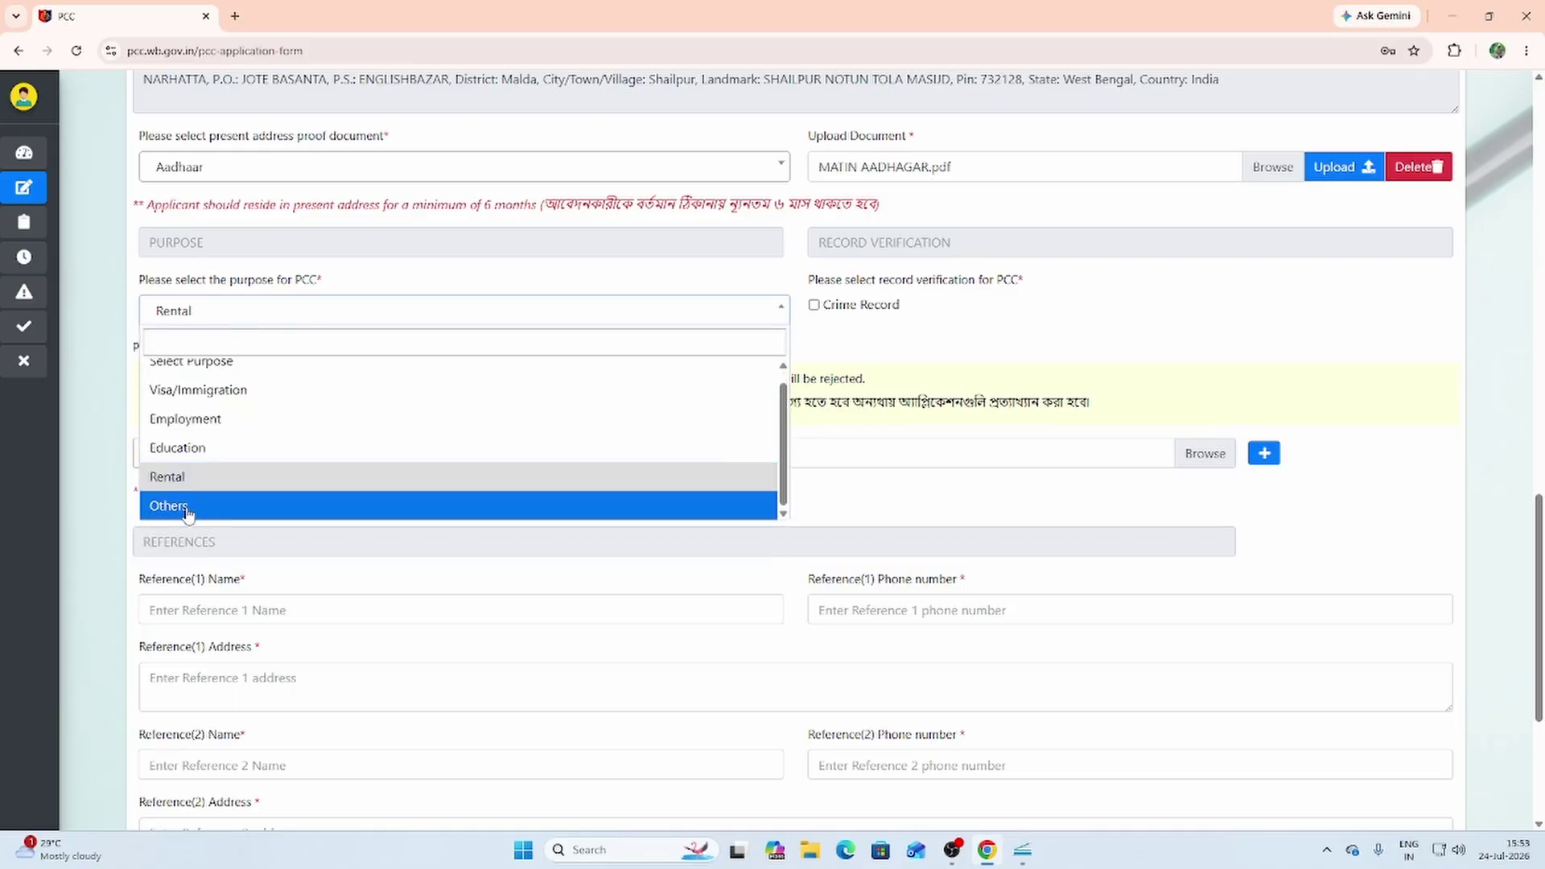
pyautogui.click(192, 507)
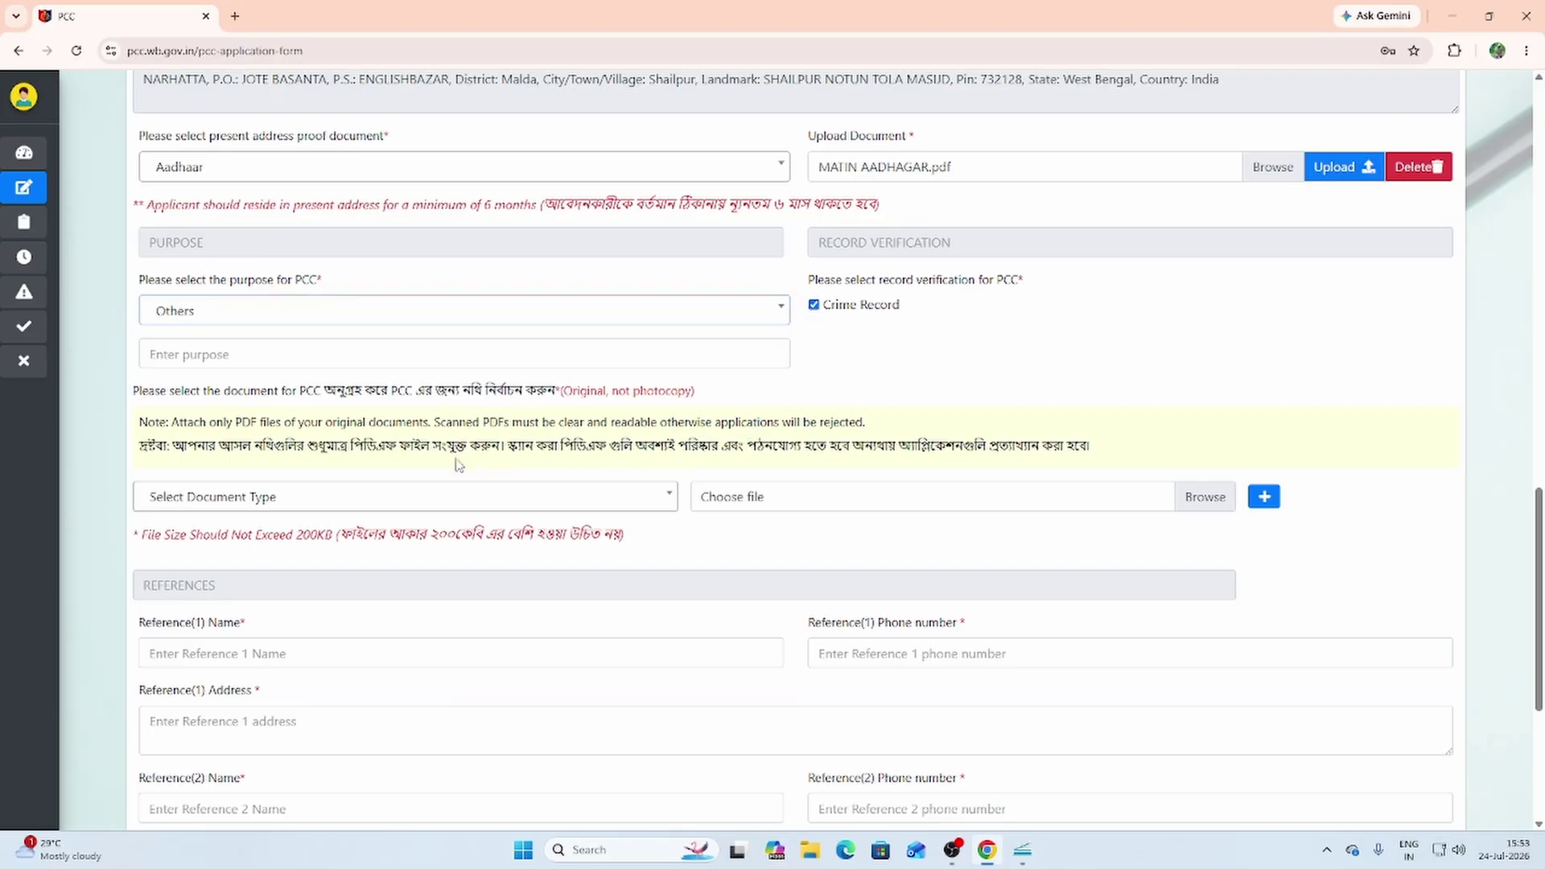
pyautogui.click(249, 507)
pyautogui.click(248, 511)
pyautogui.scroll(-1, 201, 322)
pyautogui.click(176, 275)
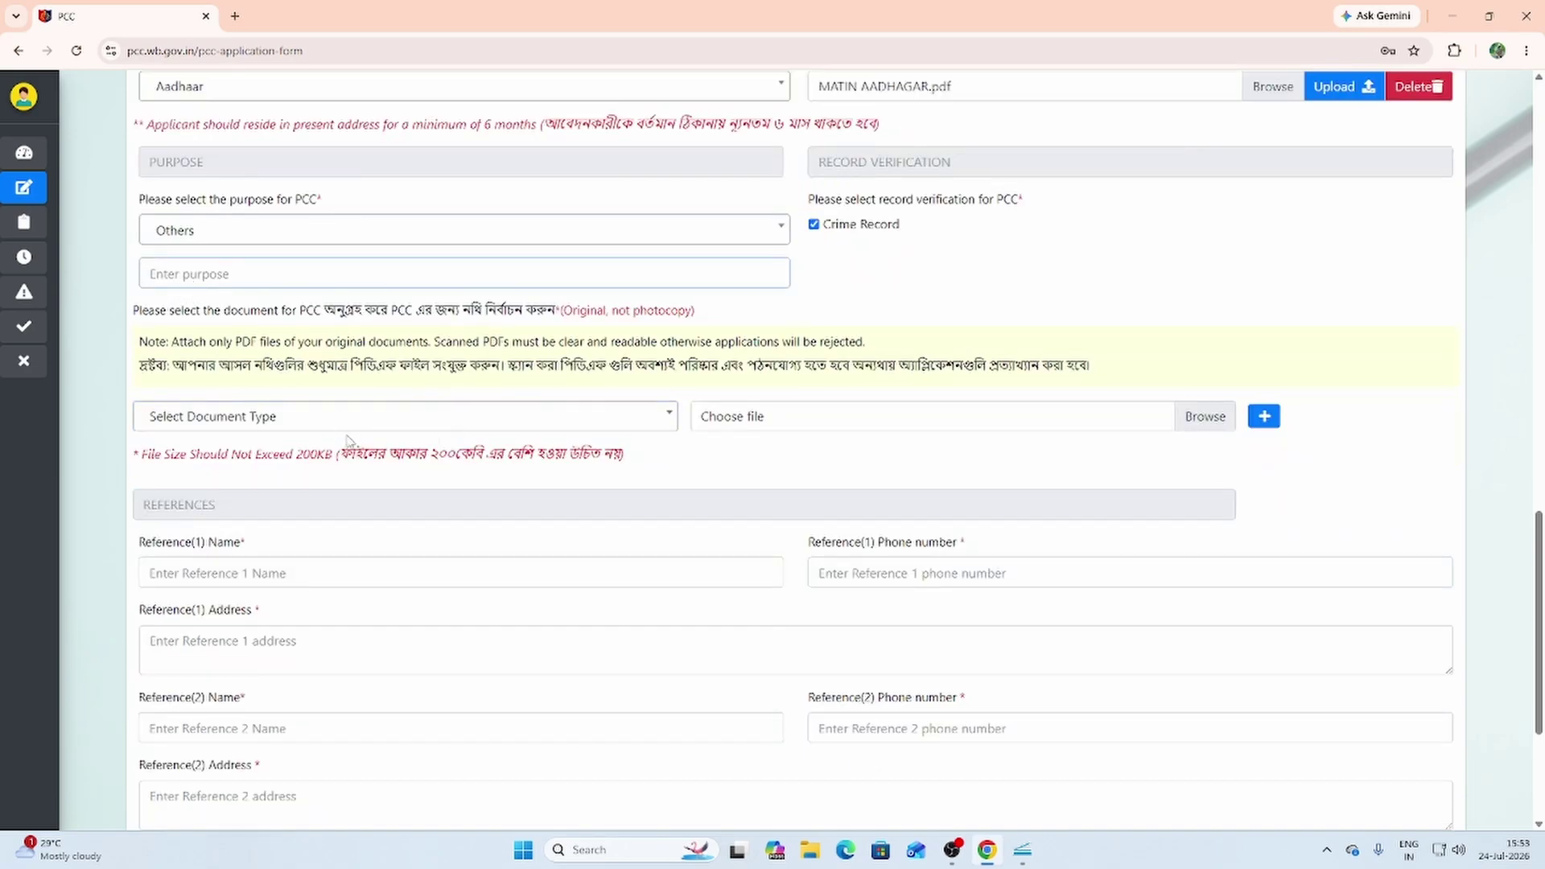
# - Enter names, phone numbers and addresses for Reference(1) and Reference(2)
pyautogui.scroll(-3, 296, 482)
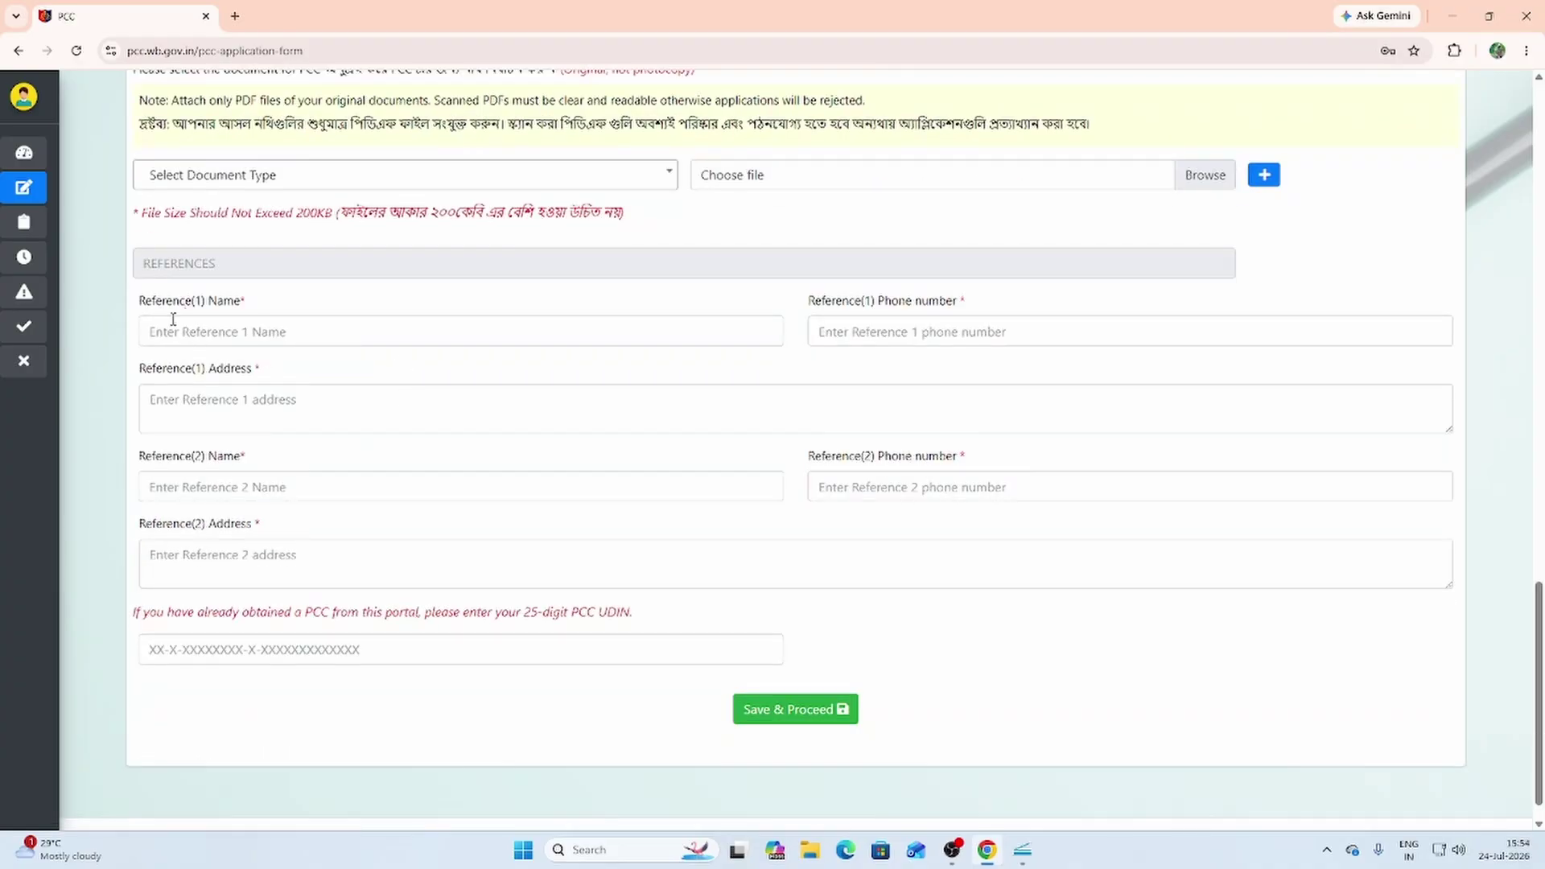
pyautogui.moveTo(135, 304); pyautogui.dragTo(225, 314)
pyautogui.click(206, 324)
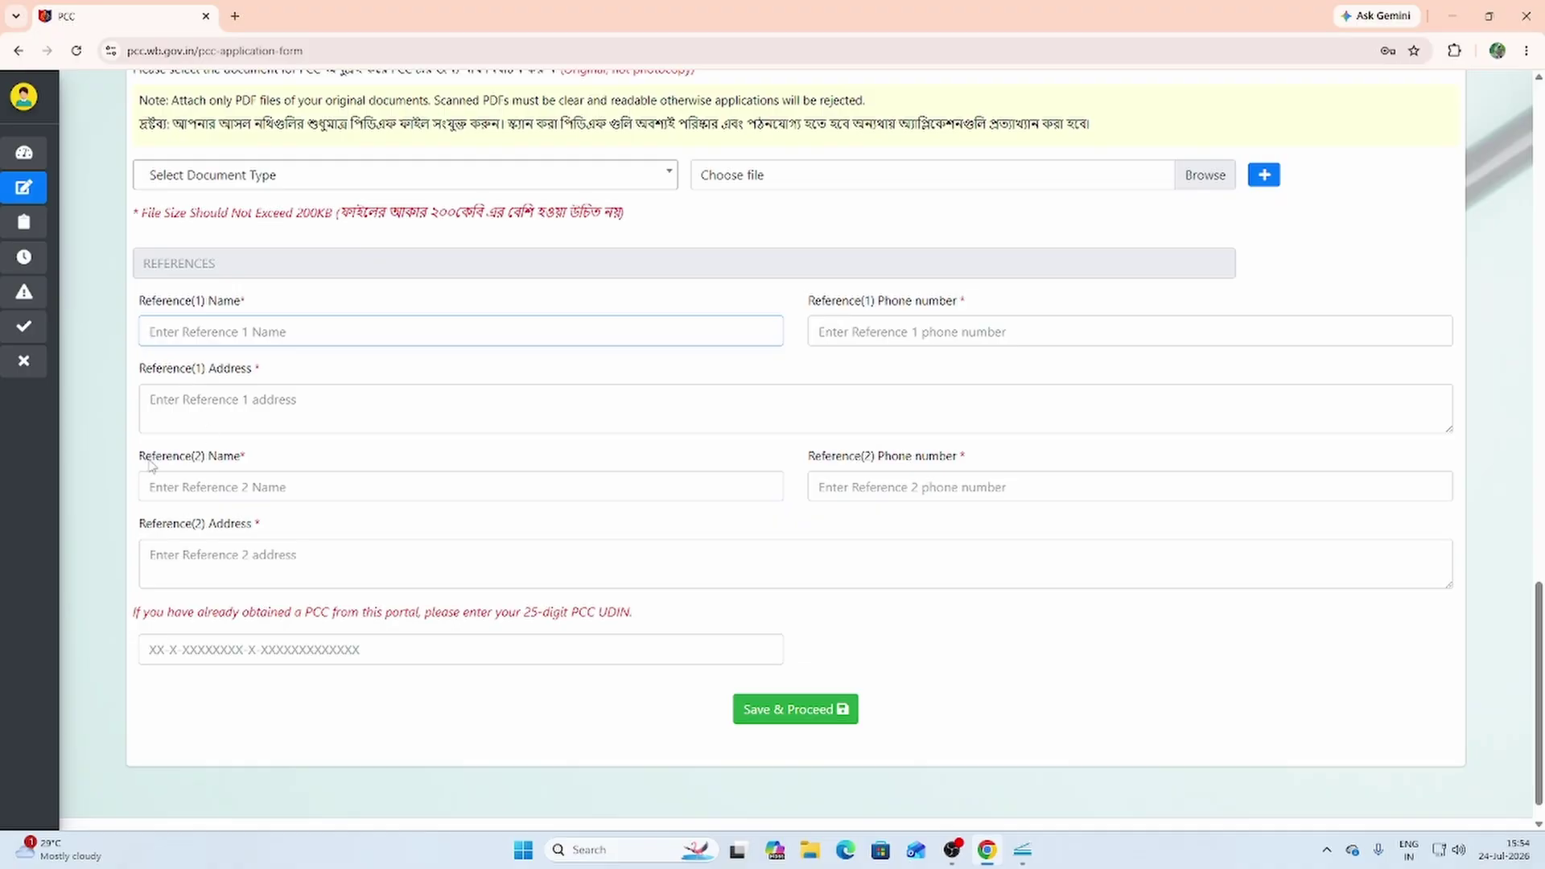
pyautogui.moveTo(147, 459); pyautogui.dragTo(194, 462)
pyautogui.click(240, 478)
pyautogui.click(207, 330)
pyautogui.click(992, 331)
pyautogui.click(379, 396)
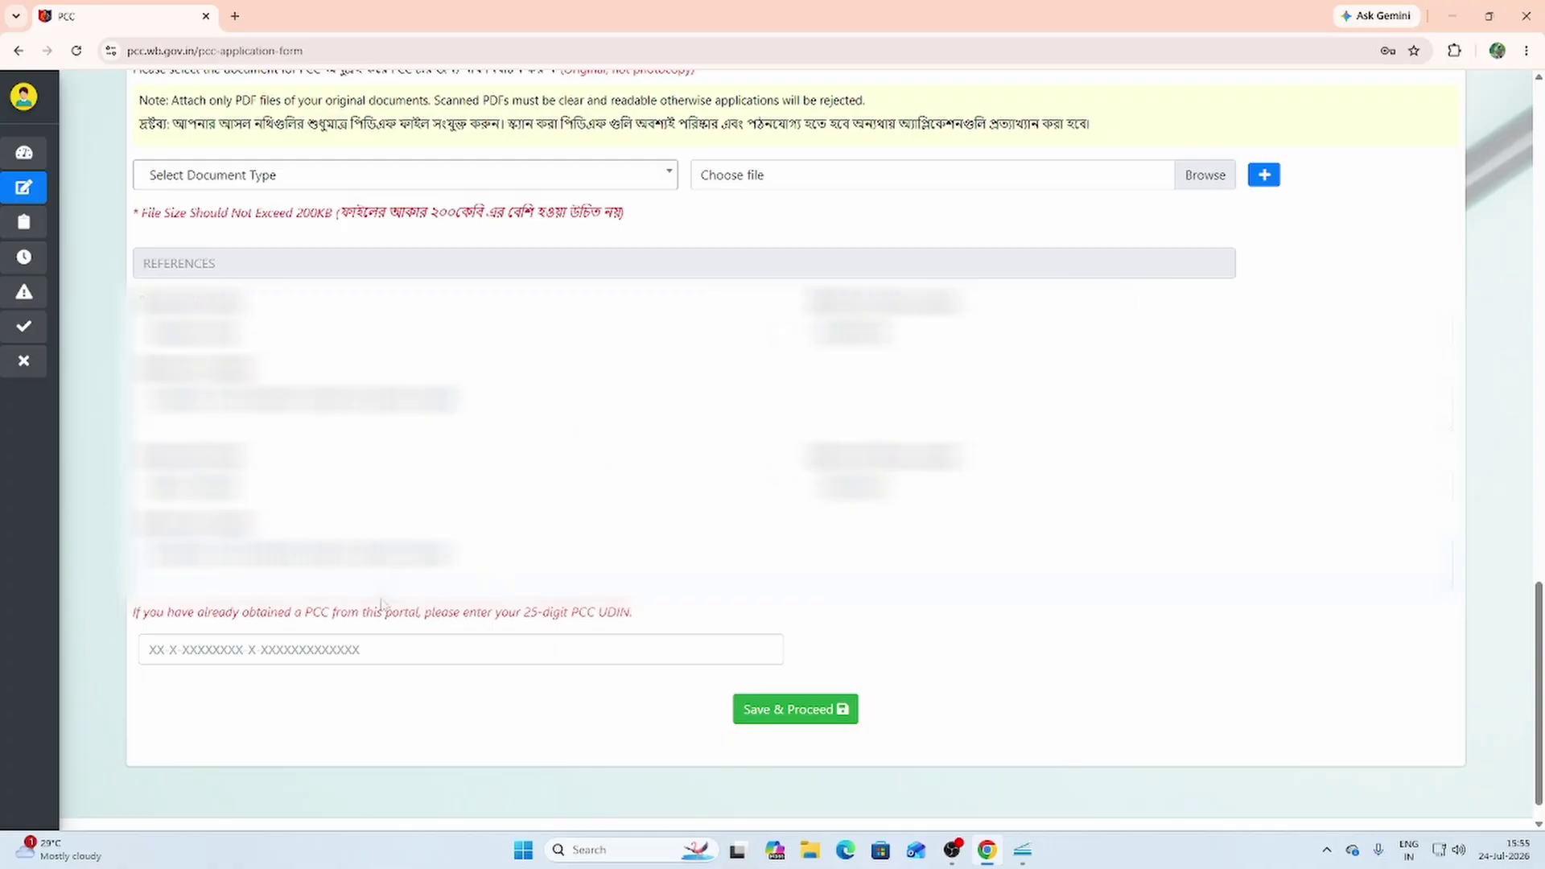
# - Save the application form with Save & Proceed
pyautogui.scroll(-1, 311, 657)
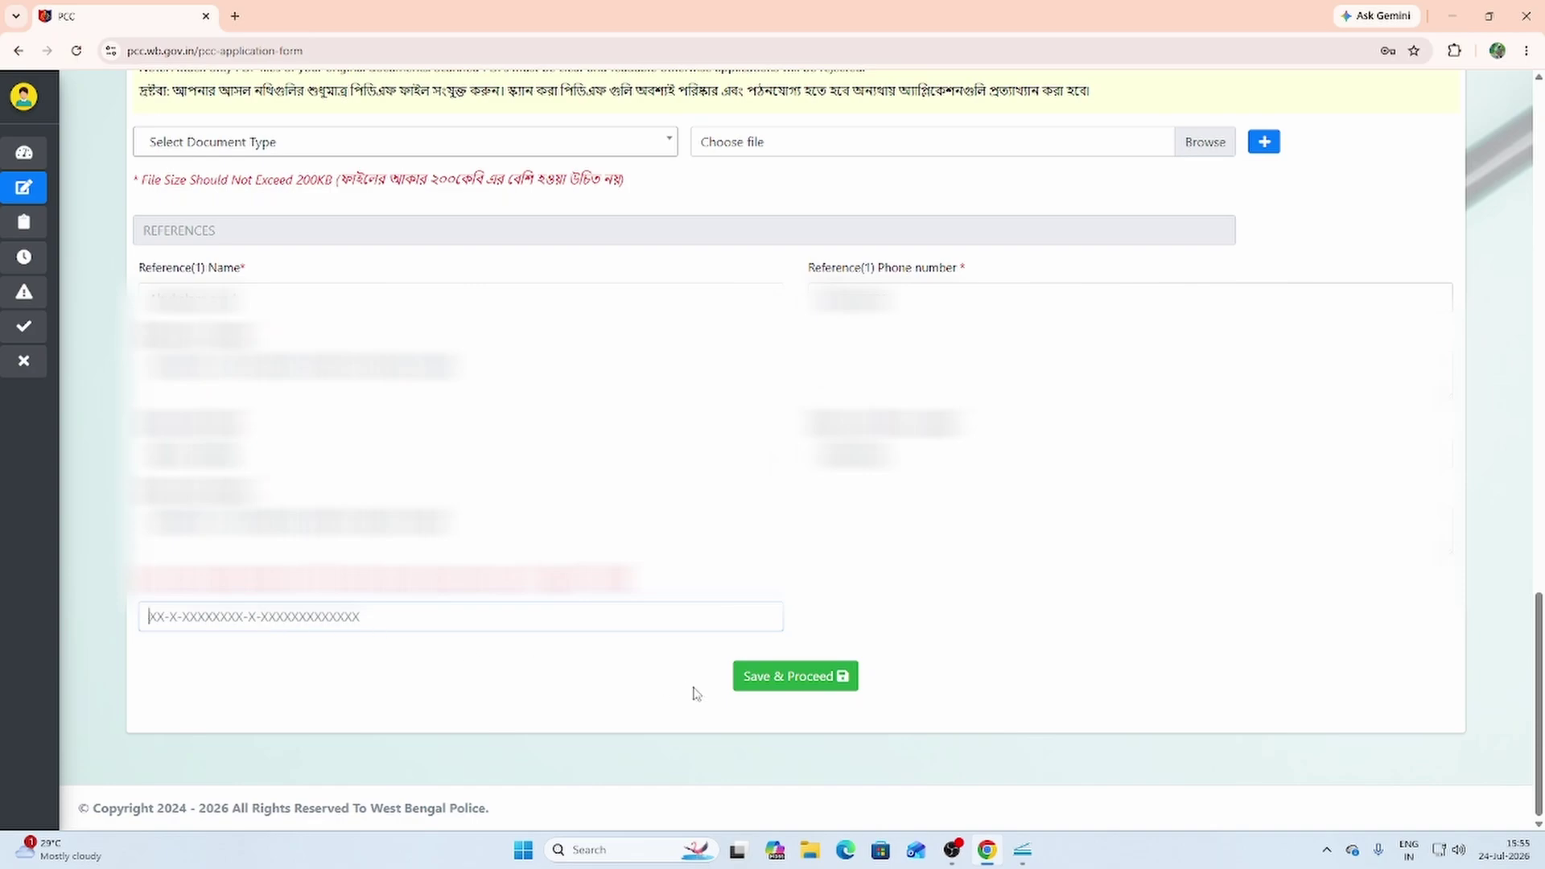
pyautogui.scroll(1, 682, 645)
pyautogui.scroll(-1, 771, 681)
pyautogui.click(776, 681)
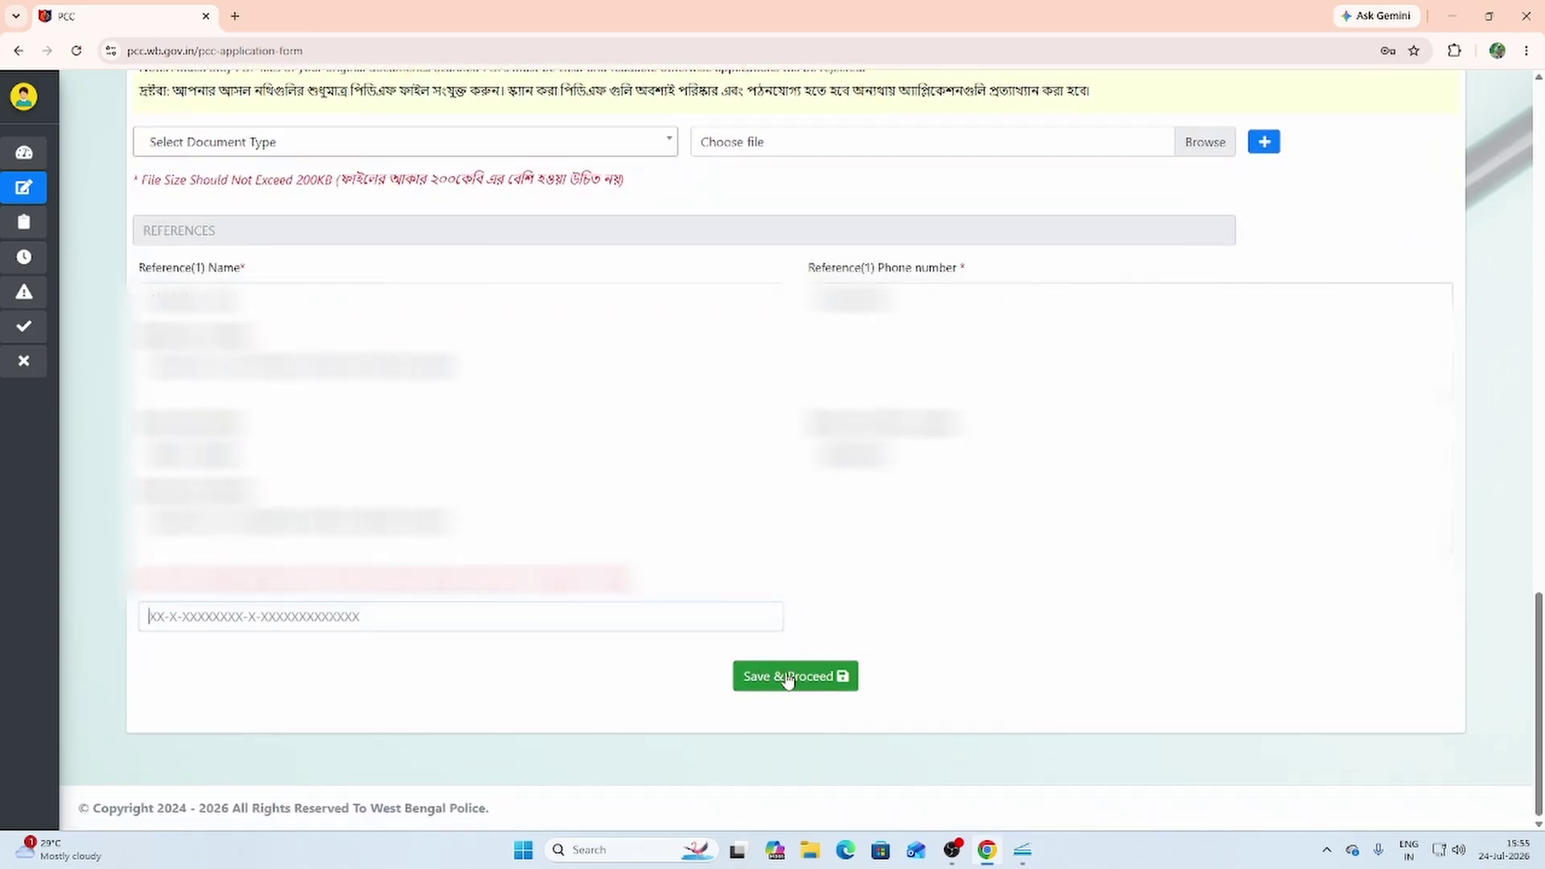
pyautogui.click(787, 678)
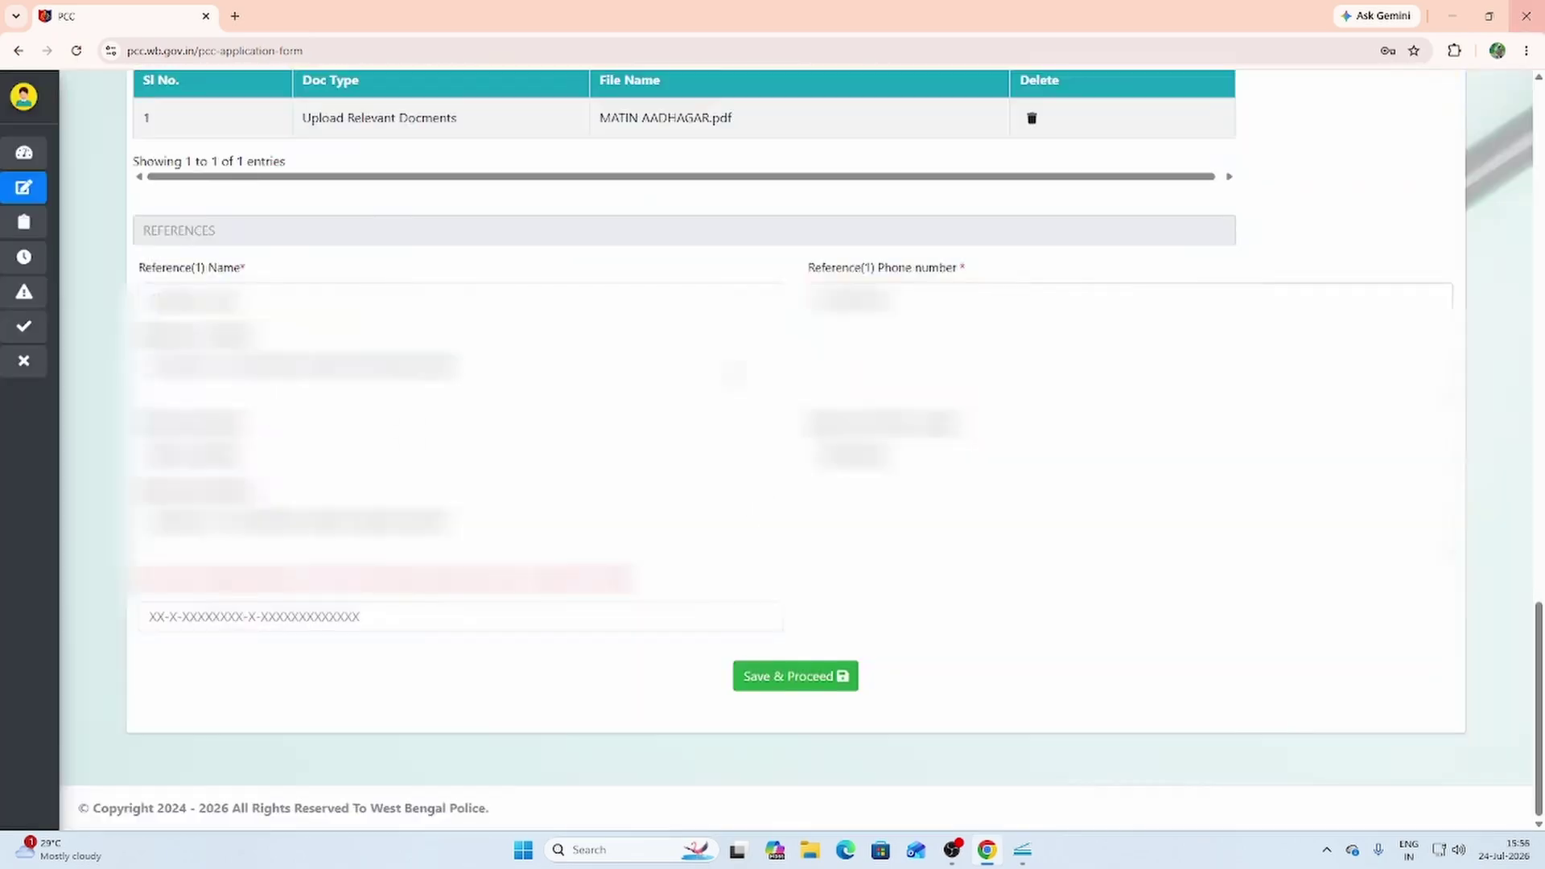
# - Dismiss the notice, save the completed application and start the fee payment
pyautogui.click(766, 505)
pyautogui.click(786, 678)
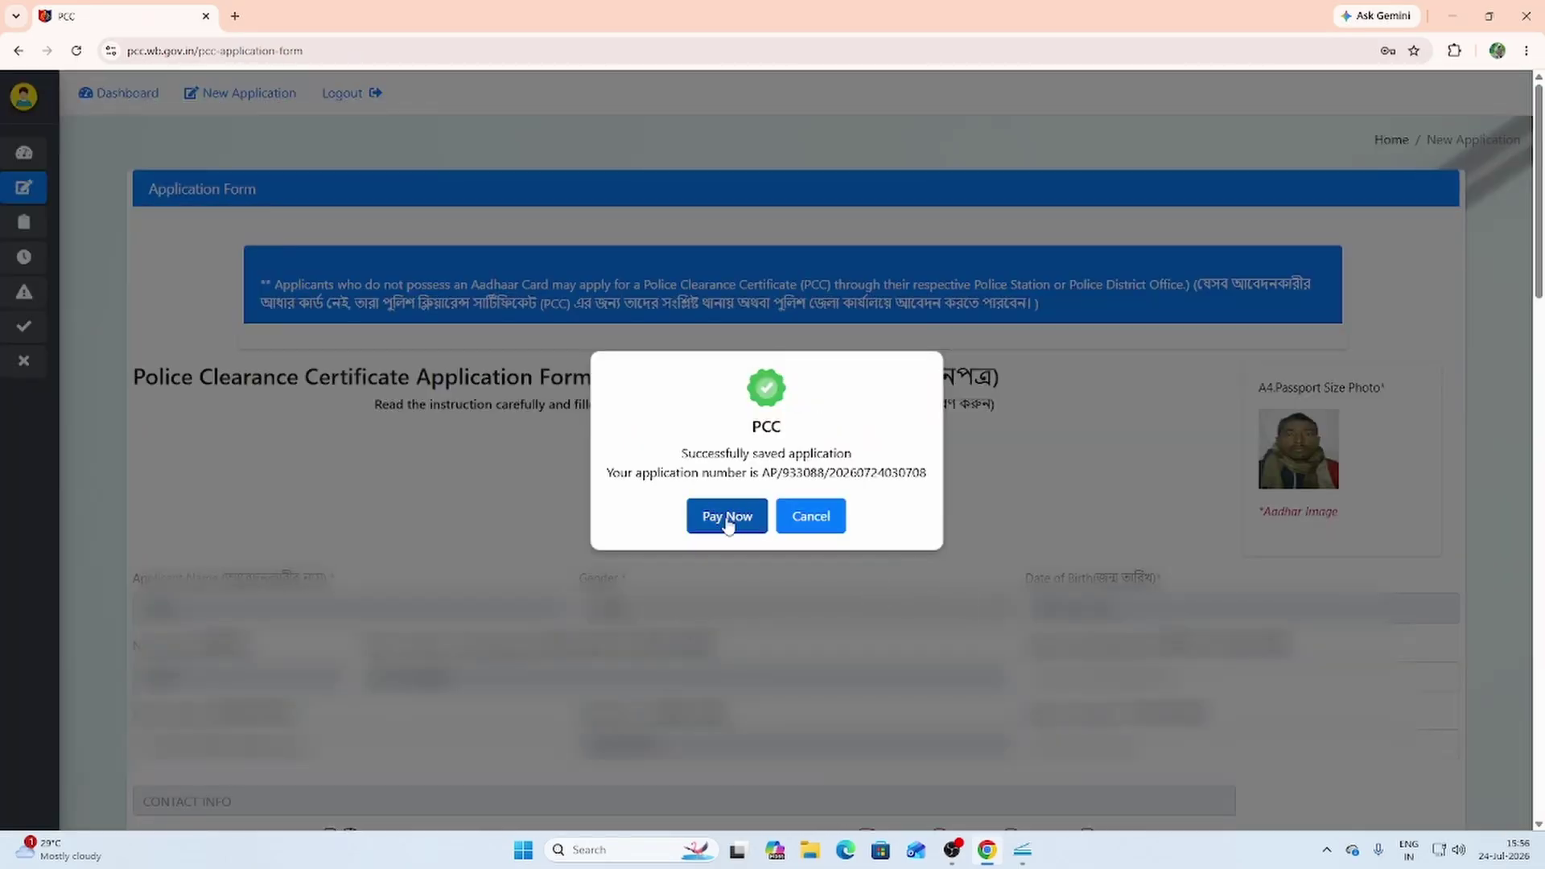
pyautogui.click(727, 517)
# - Fill the depositor details from the saved autofill entry and pay the ₹300 fee via GRIPS
pyautogui.click(520, 273)
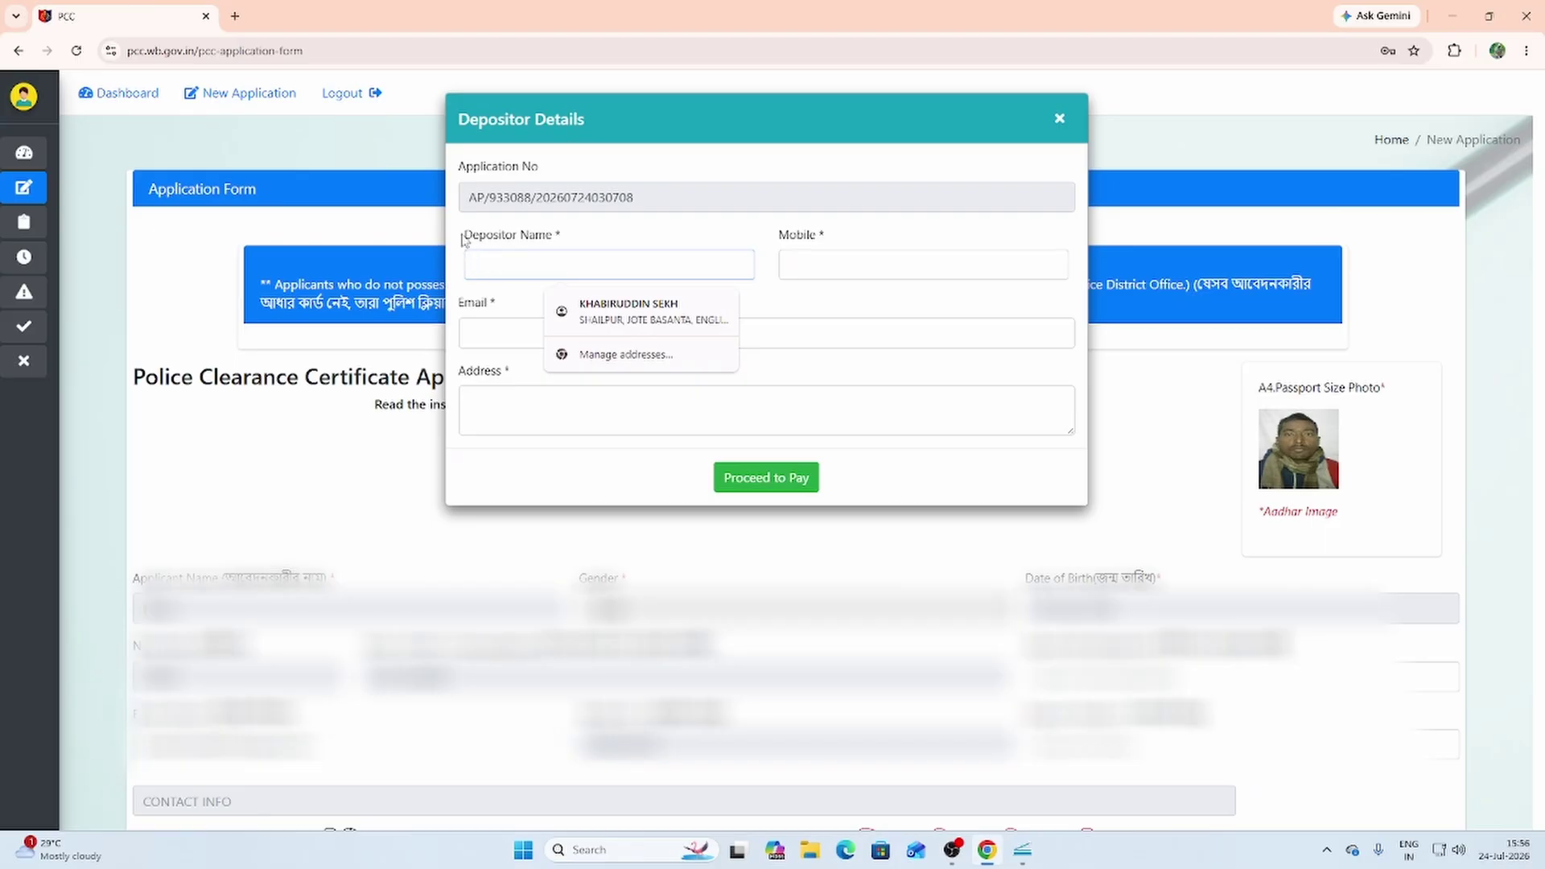
pyautogui.moveTo(464, 235); pyautogui.dragTo(557, 241)
pyautogui.click(525, 262)
pyautogui.click(628, 311)
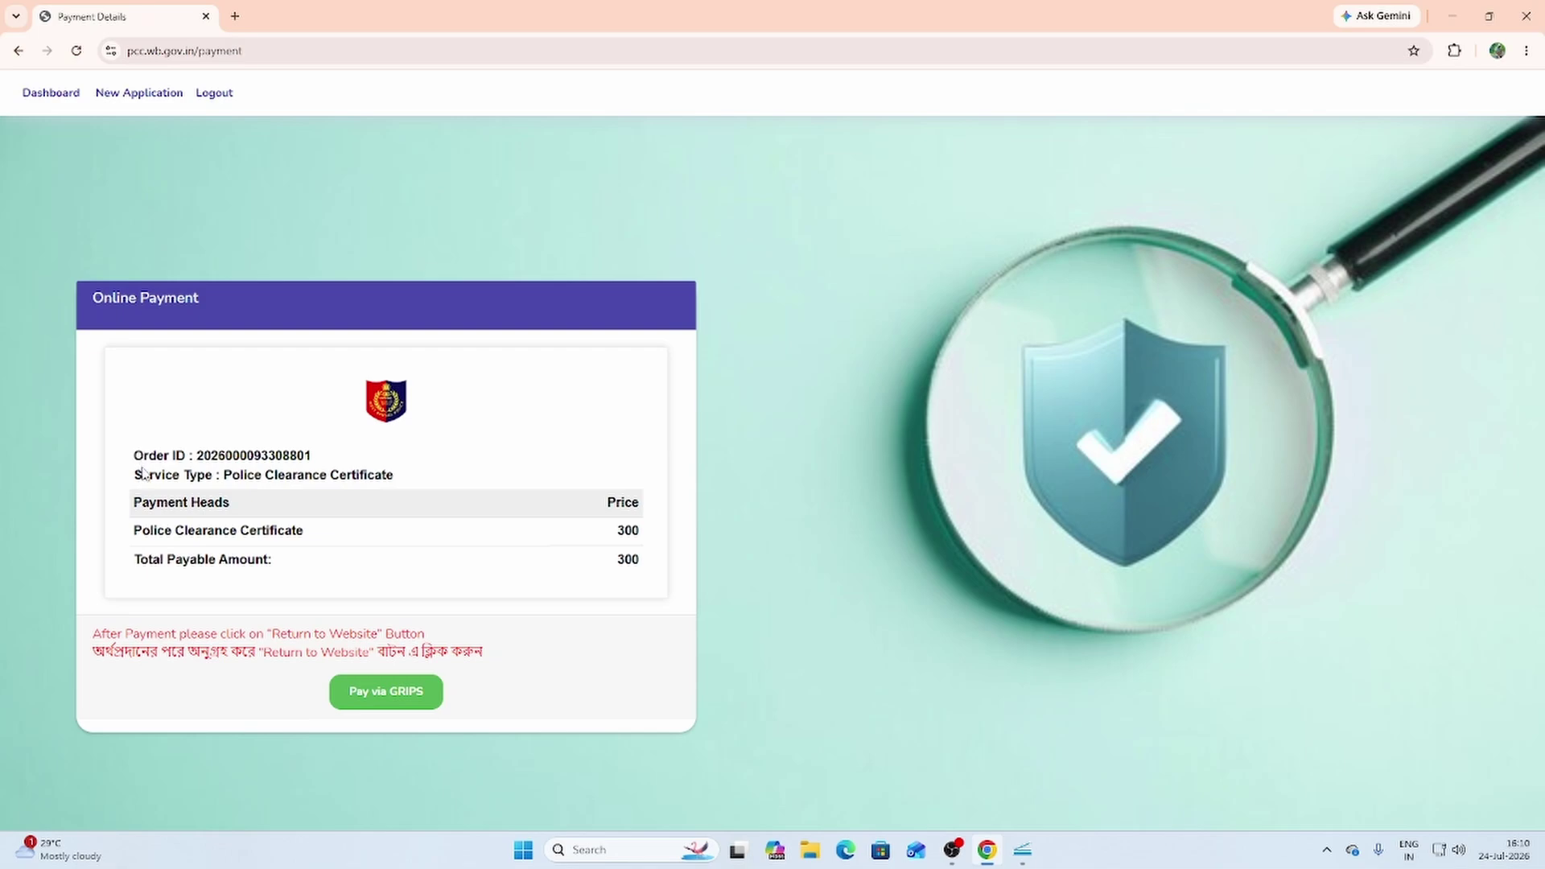
pyautogui.click(381, 697)
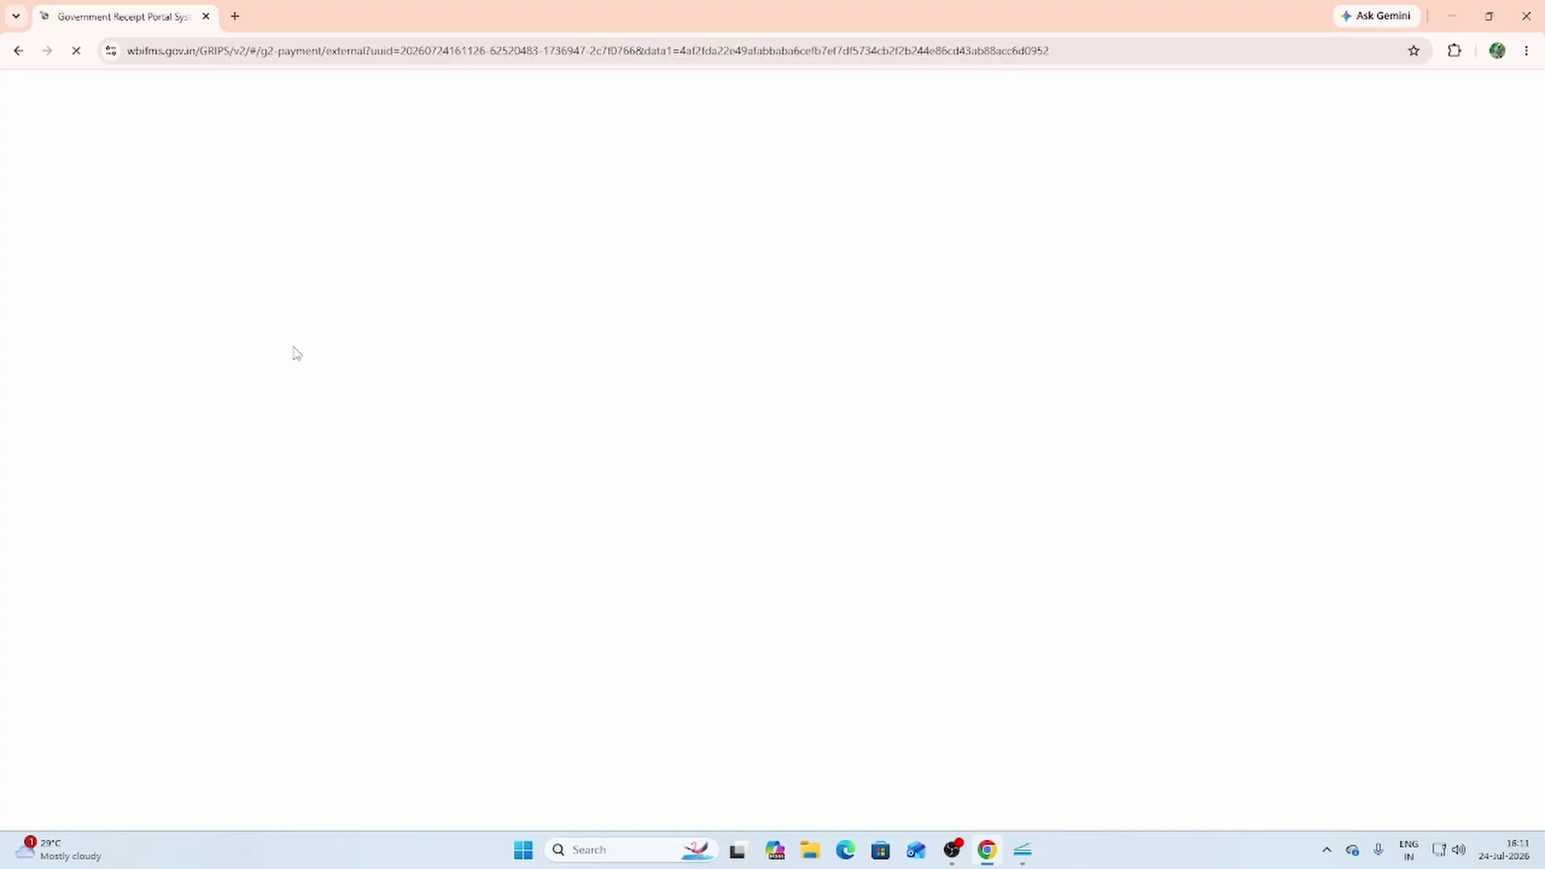
# - Tick 'Verified and checked' for the ₹300 fee details and continue to payment mode selection
pyautogui.scroll(7, 597, 399)
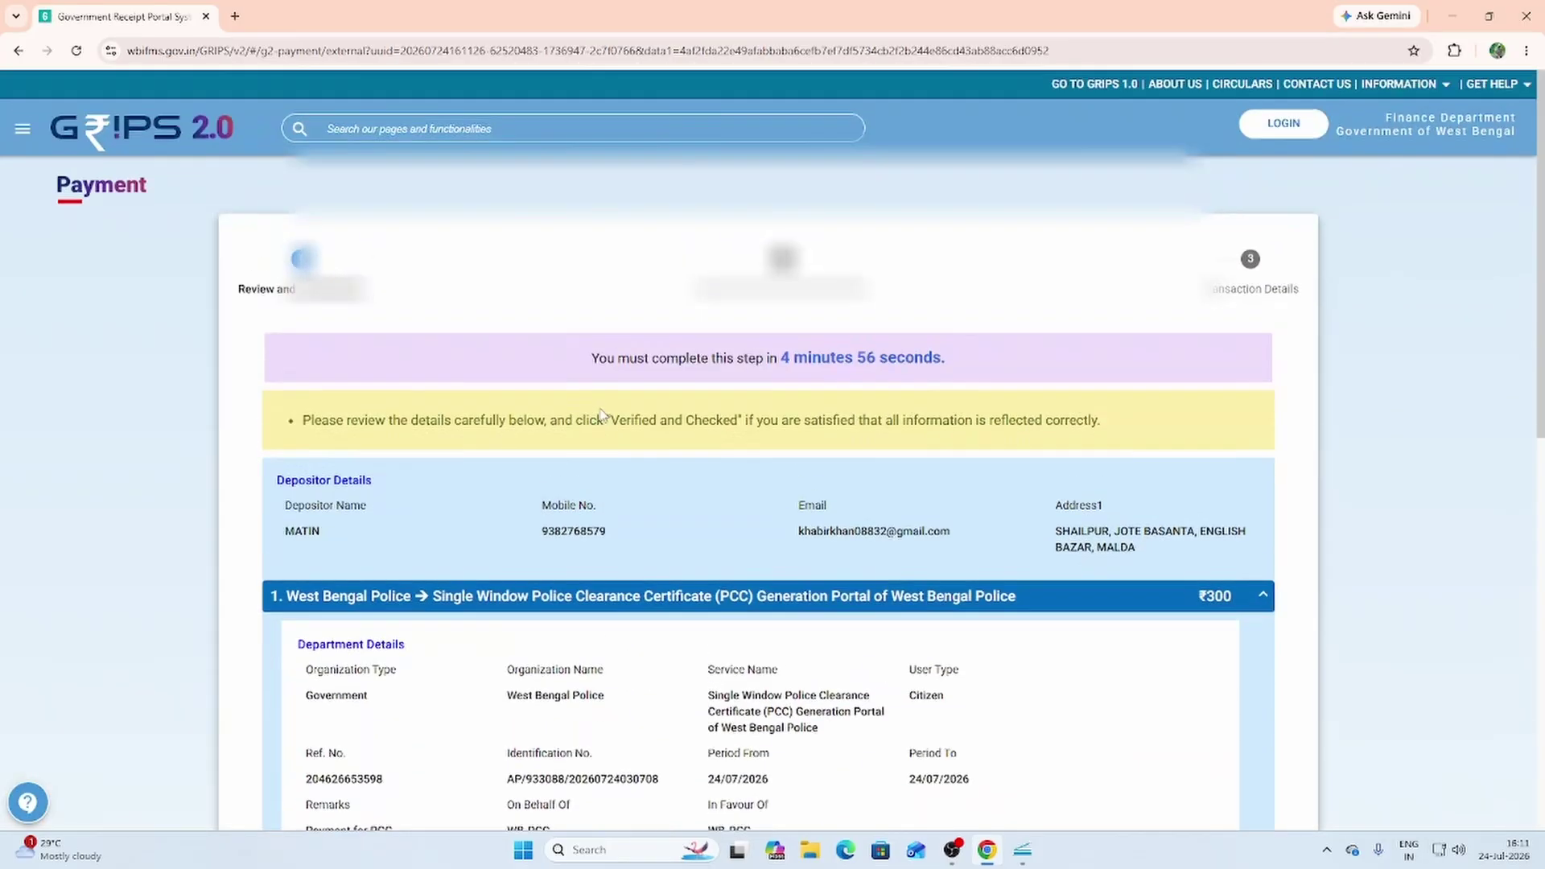
pyautogui.scroll(-7, 595, 416)
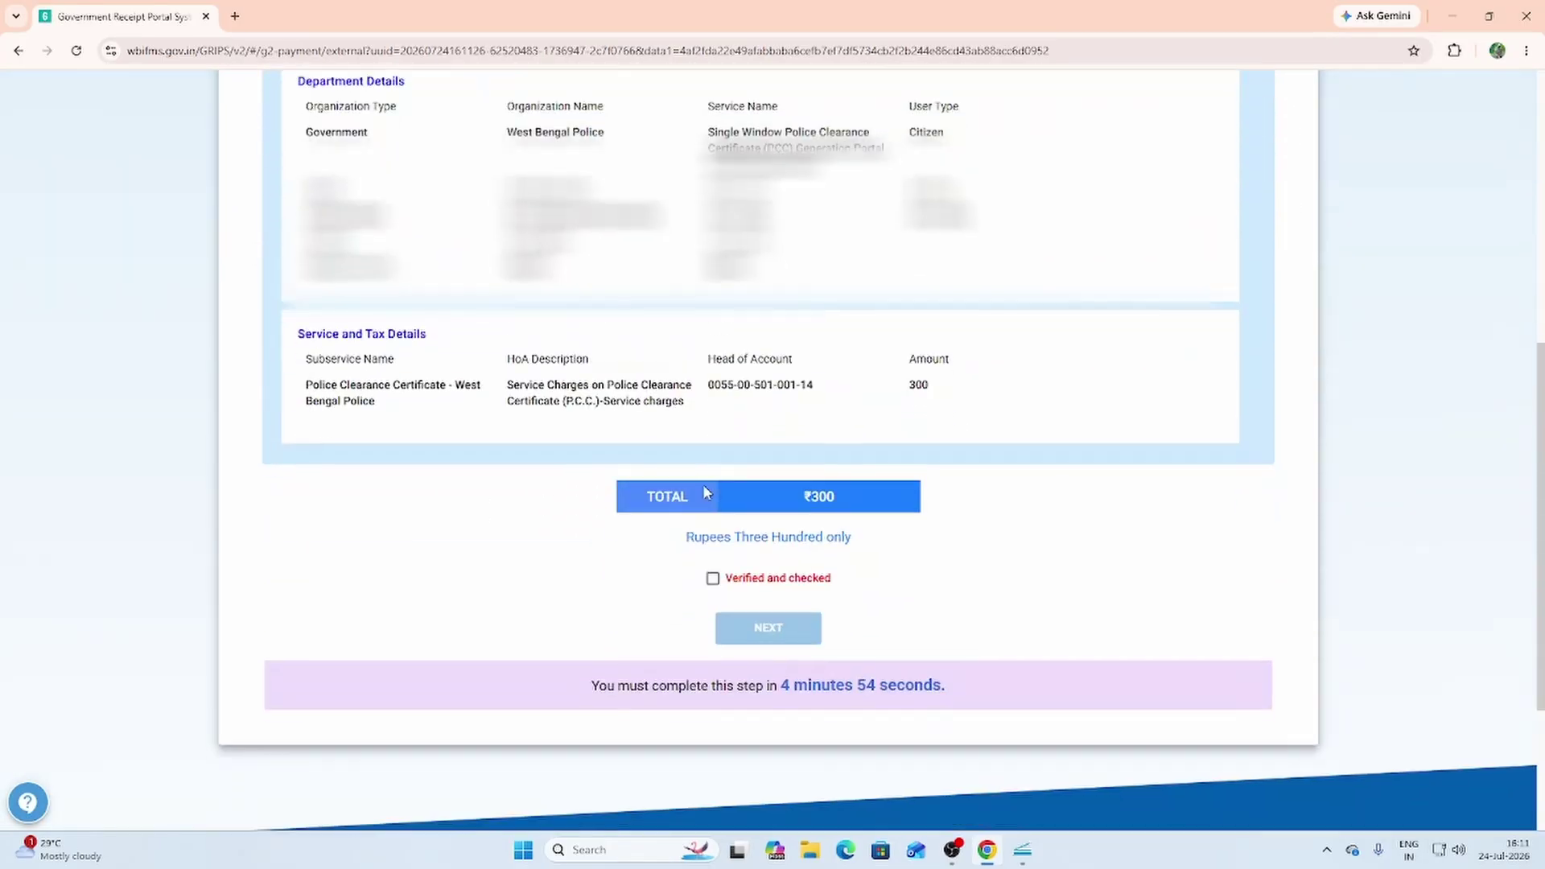
pyautogui.click(713, 579)
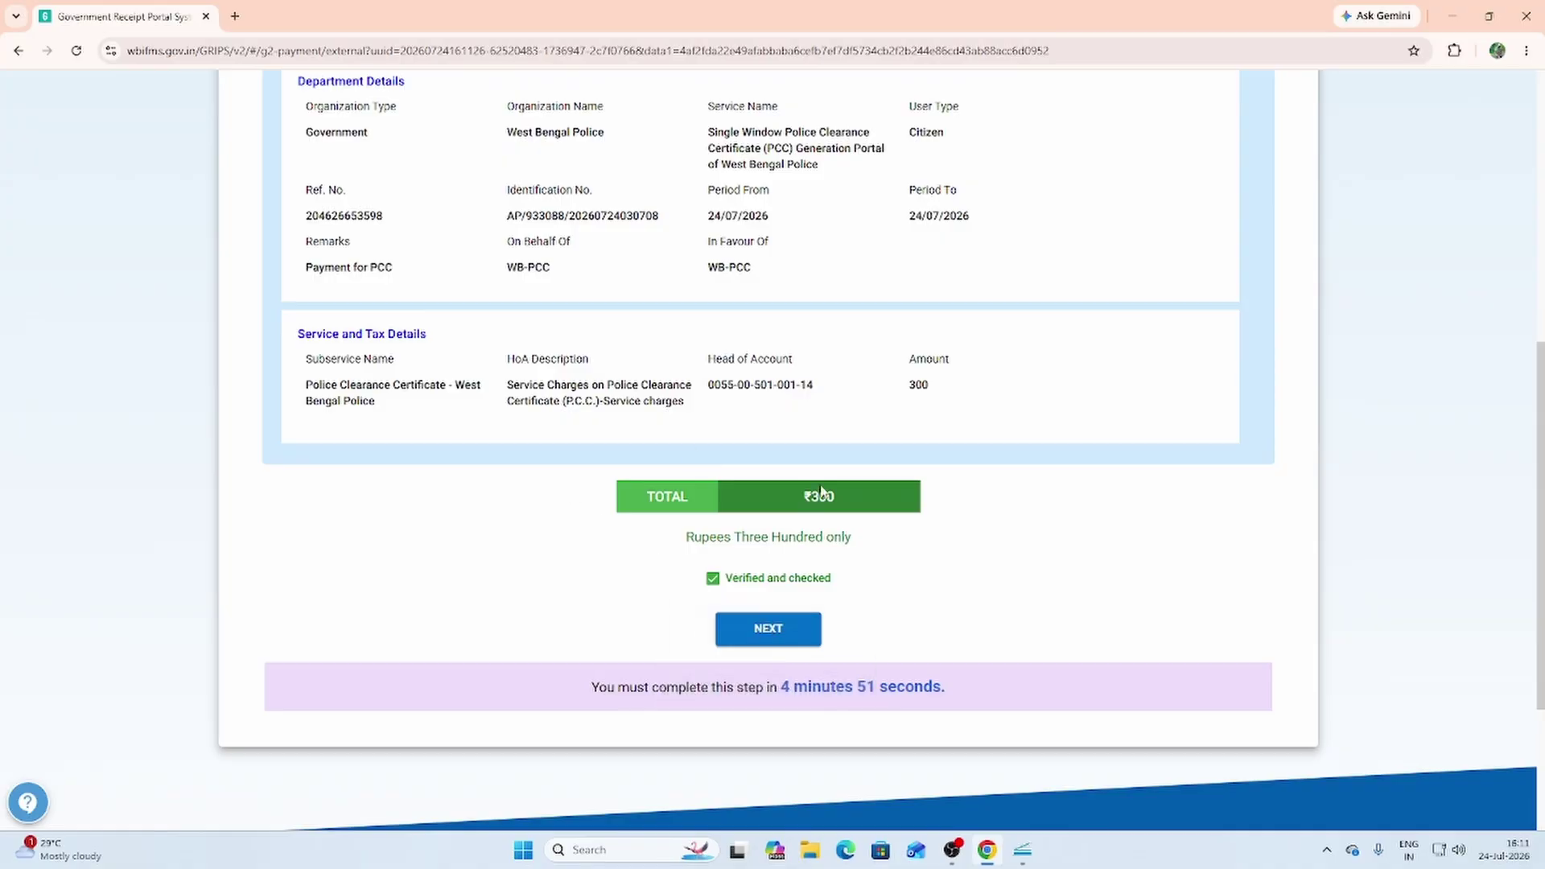
pyautogui.moveTo(806, 497); pyautogui.dragTo(837, 506)
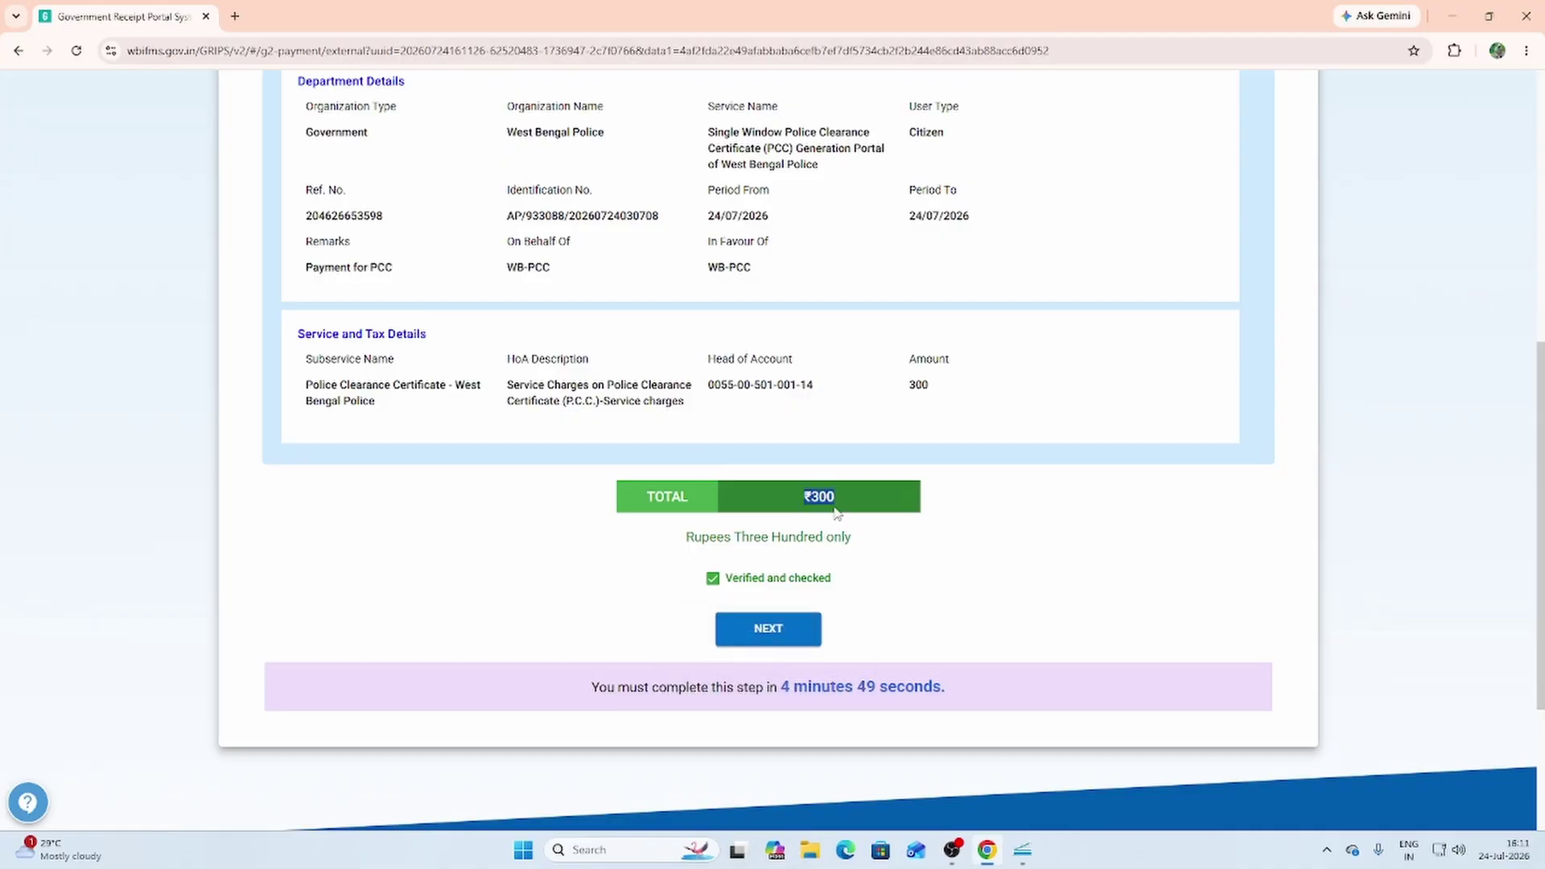
pyautogui.click(768, 630)
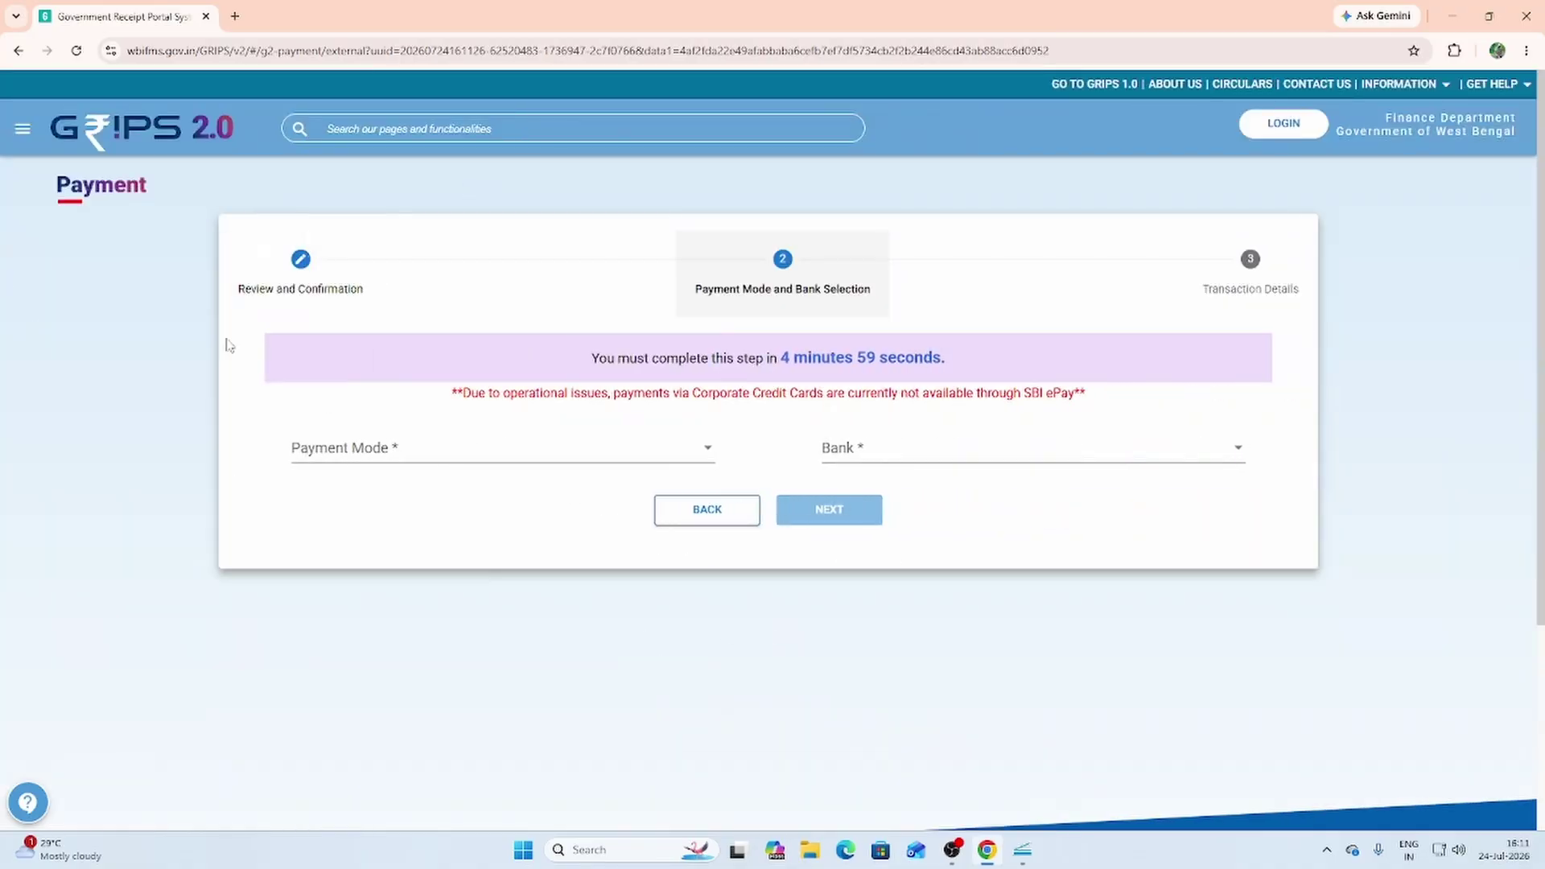
# - Set Payment Mode to SBI Epay and Pay through to Payment Gateway/Bank
pyautogui.click(372, 450)
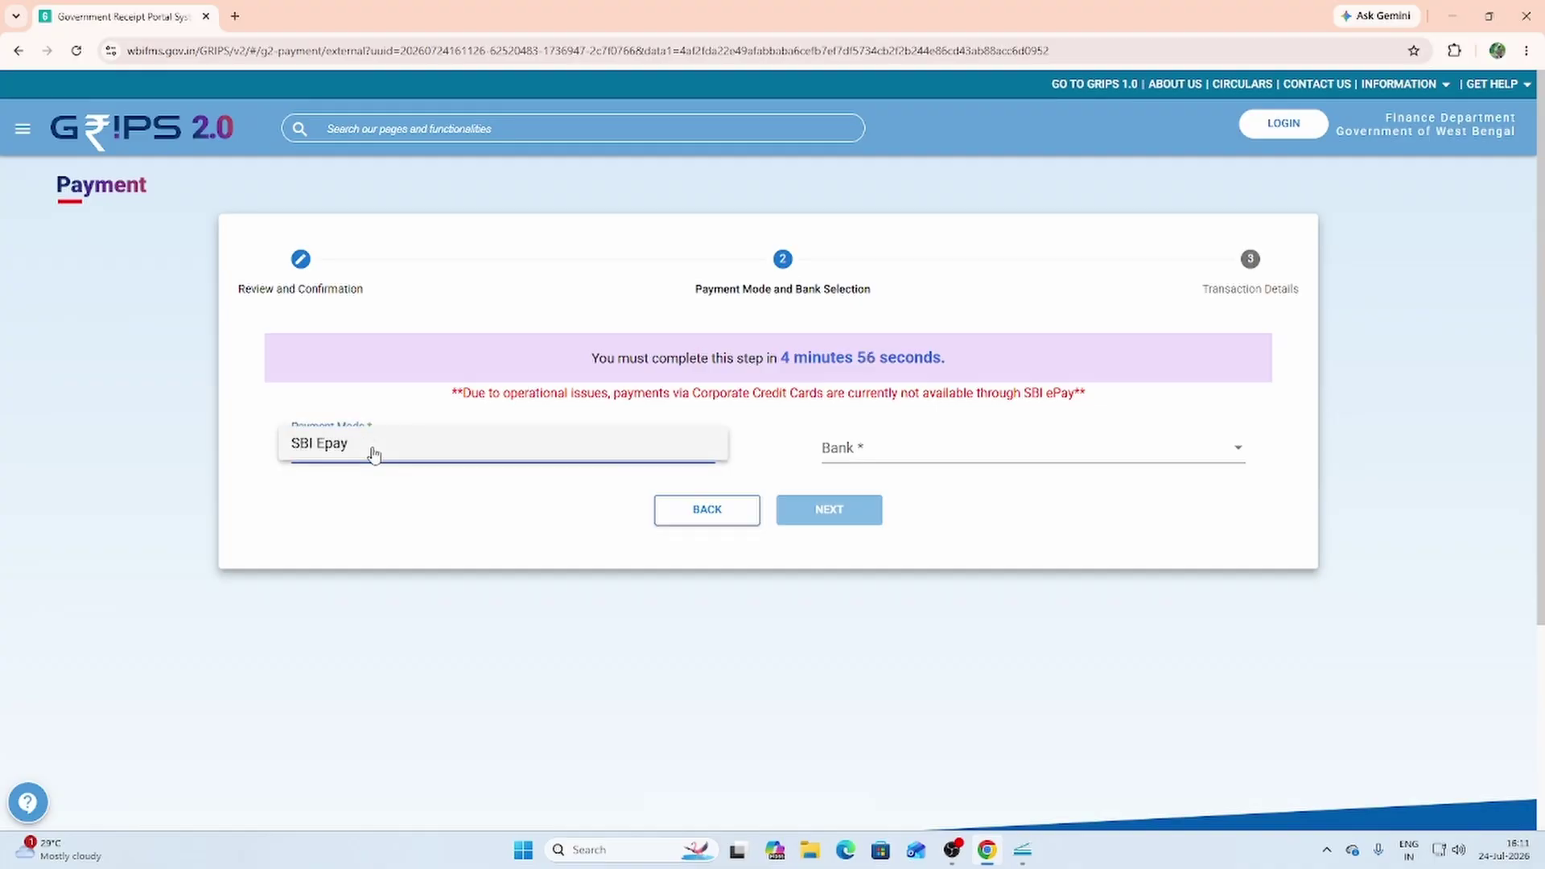
pyautogui.click(372, 451)
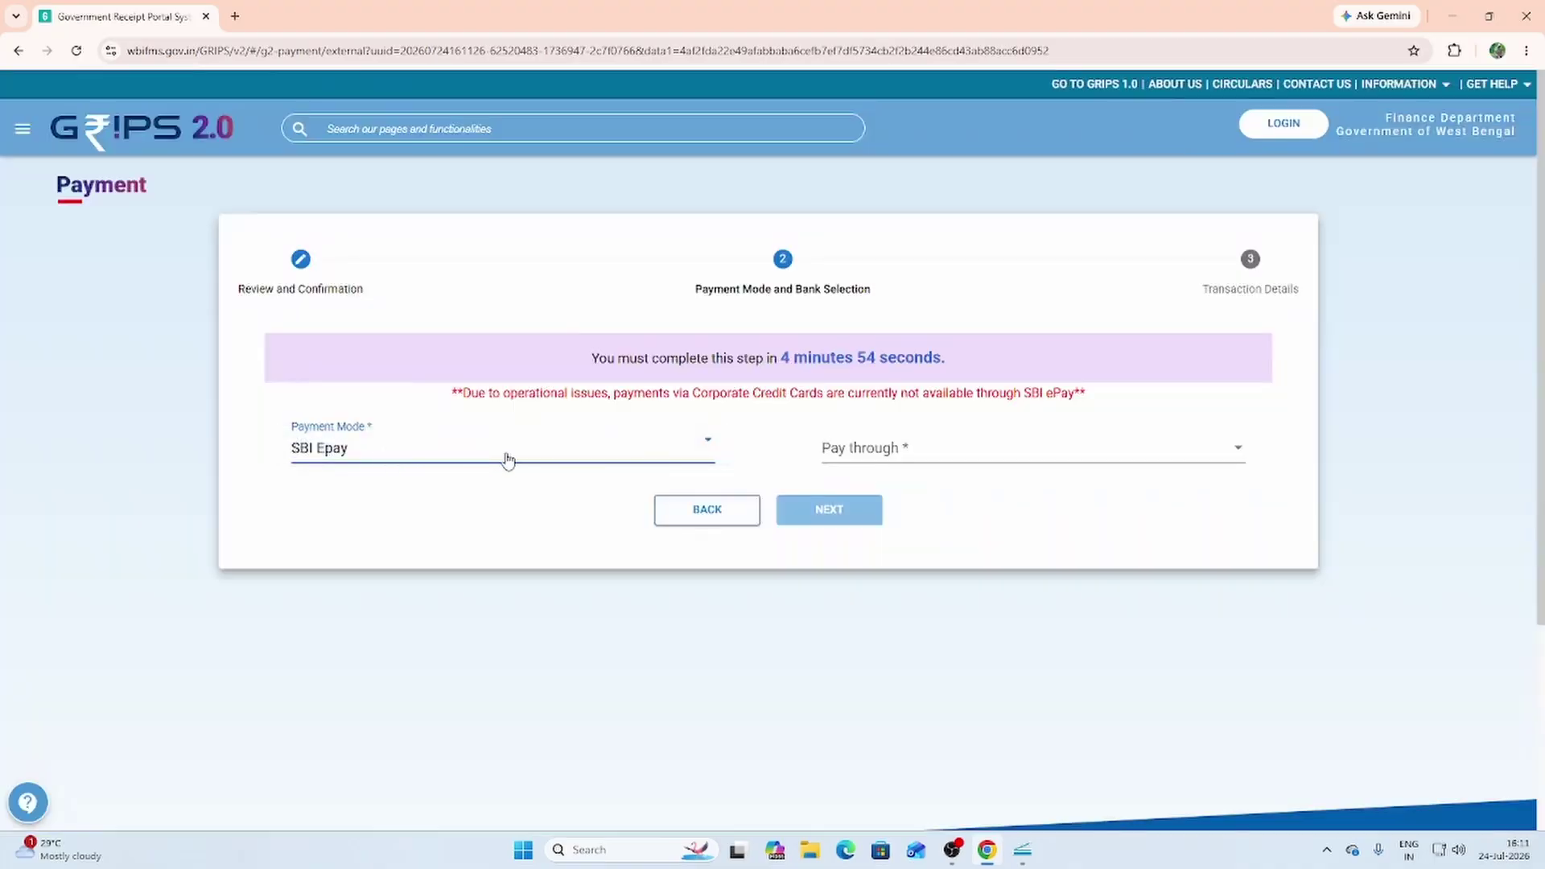
pyautogui.click(888, 458)
pyautogui.click(888, 457)
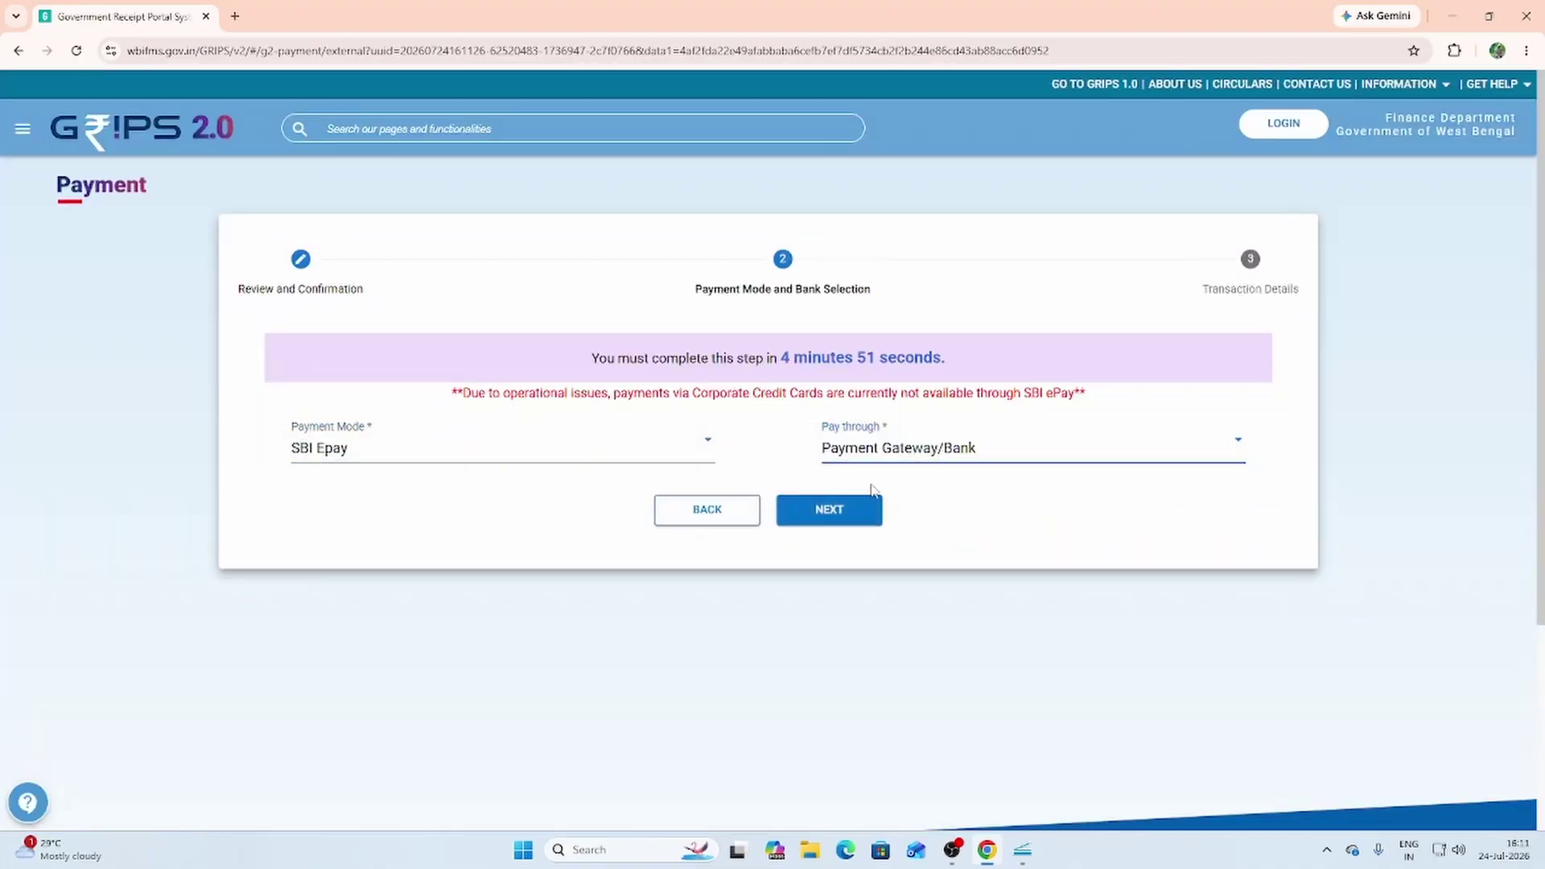
# - Generate the payment ID and GRN, then proceed to SBI ePay to pay the 300 fee
pyautogui.click(828, 512)
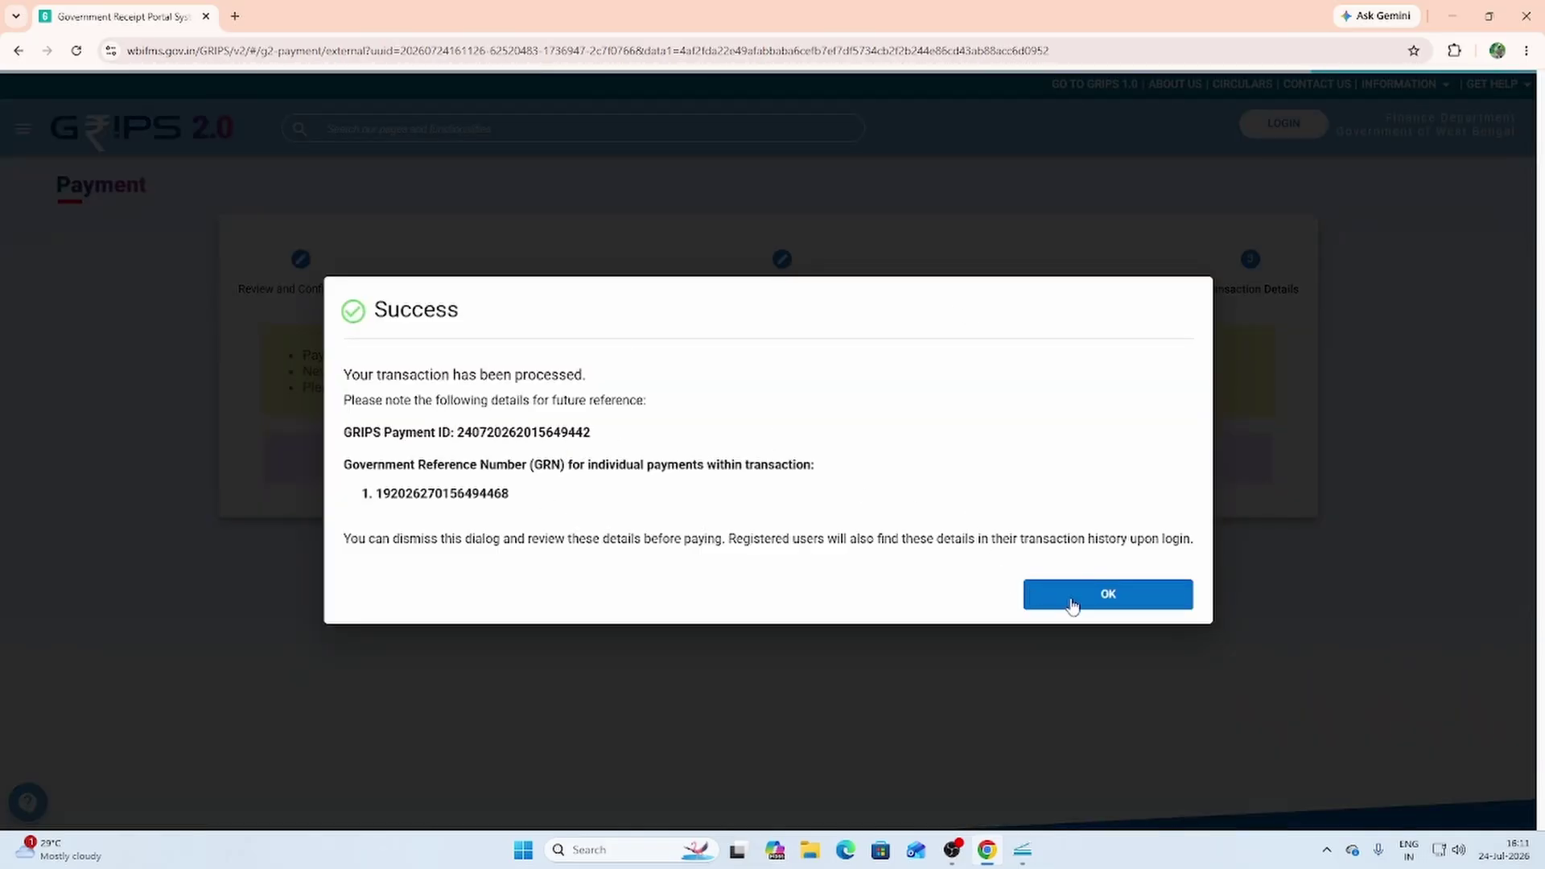
pyautogui.click(1071, 599)
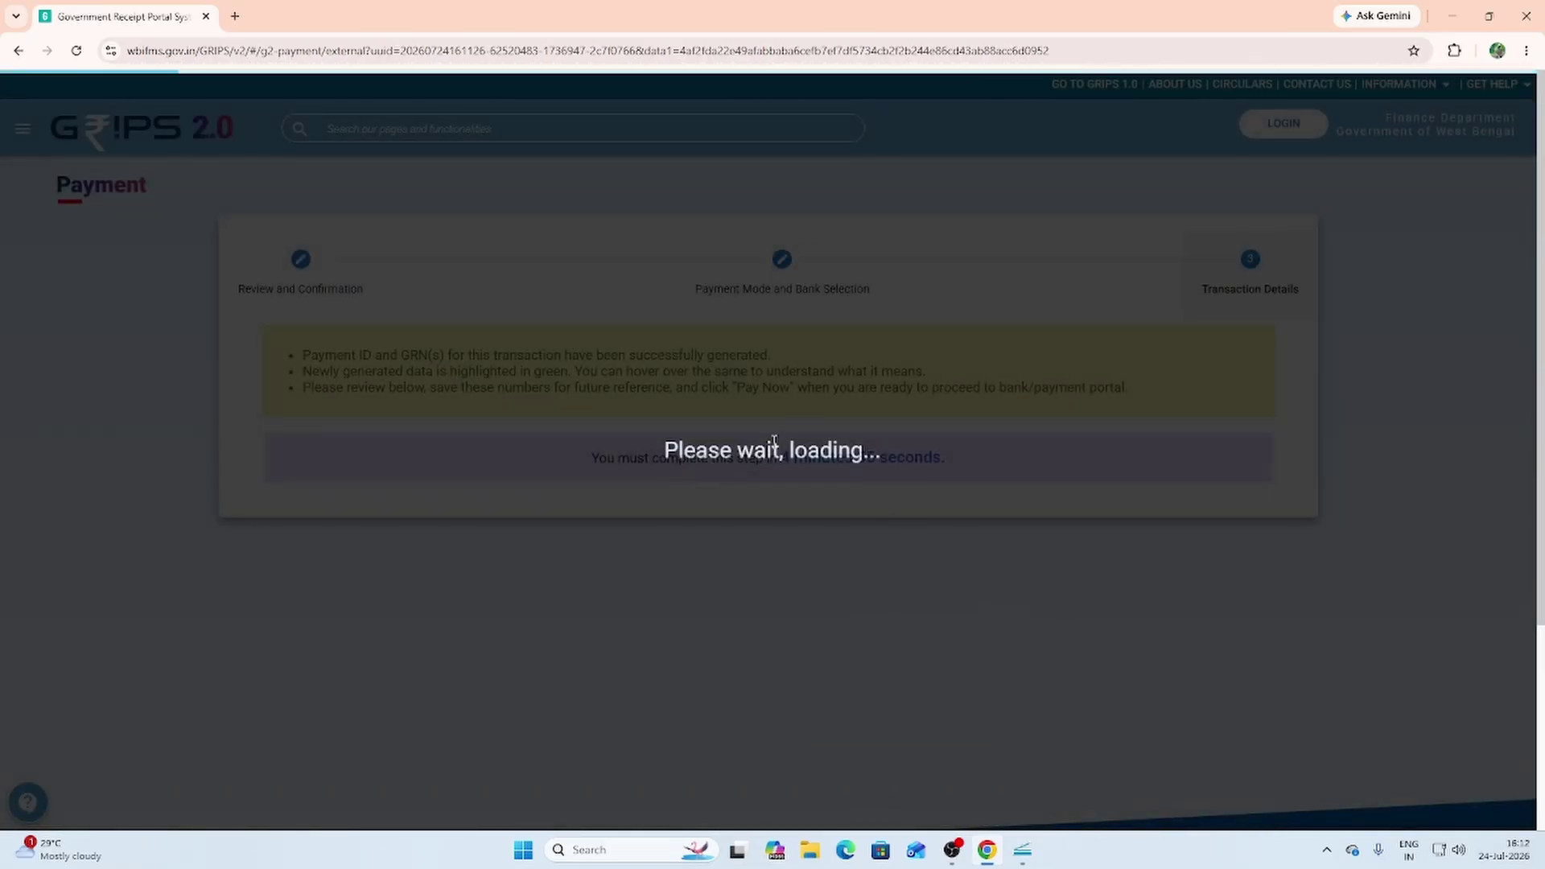
pyautogui.scroll(-10, 724, 564)
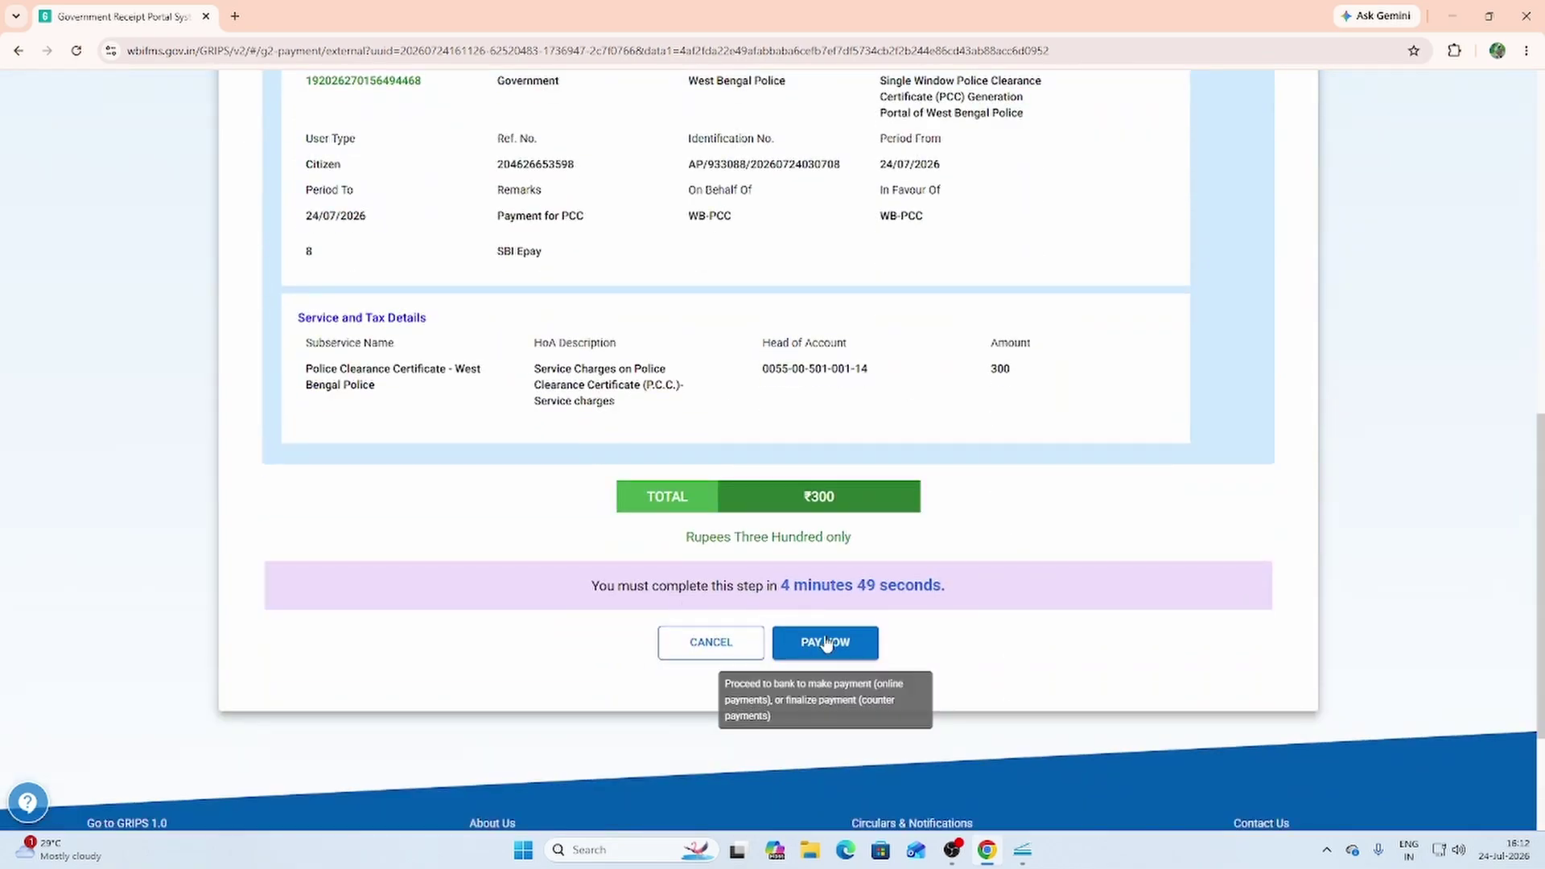
pyautogui.click(826, 642)
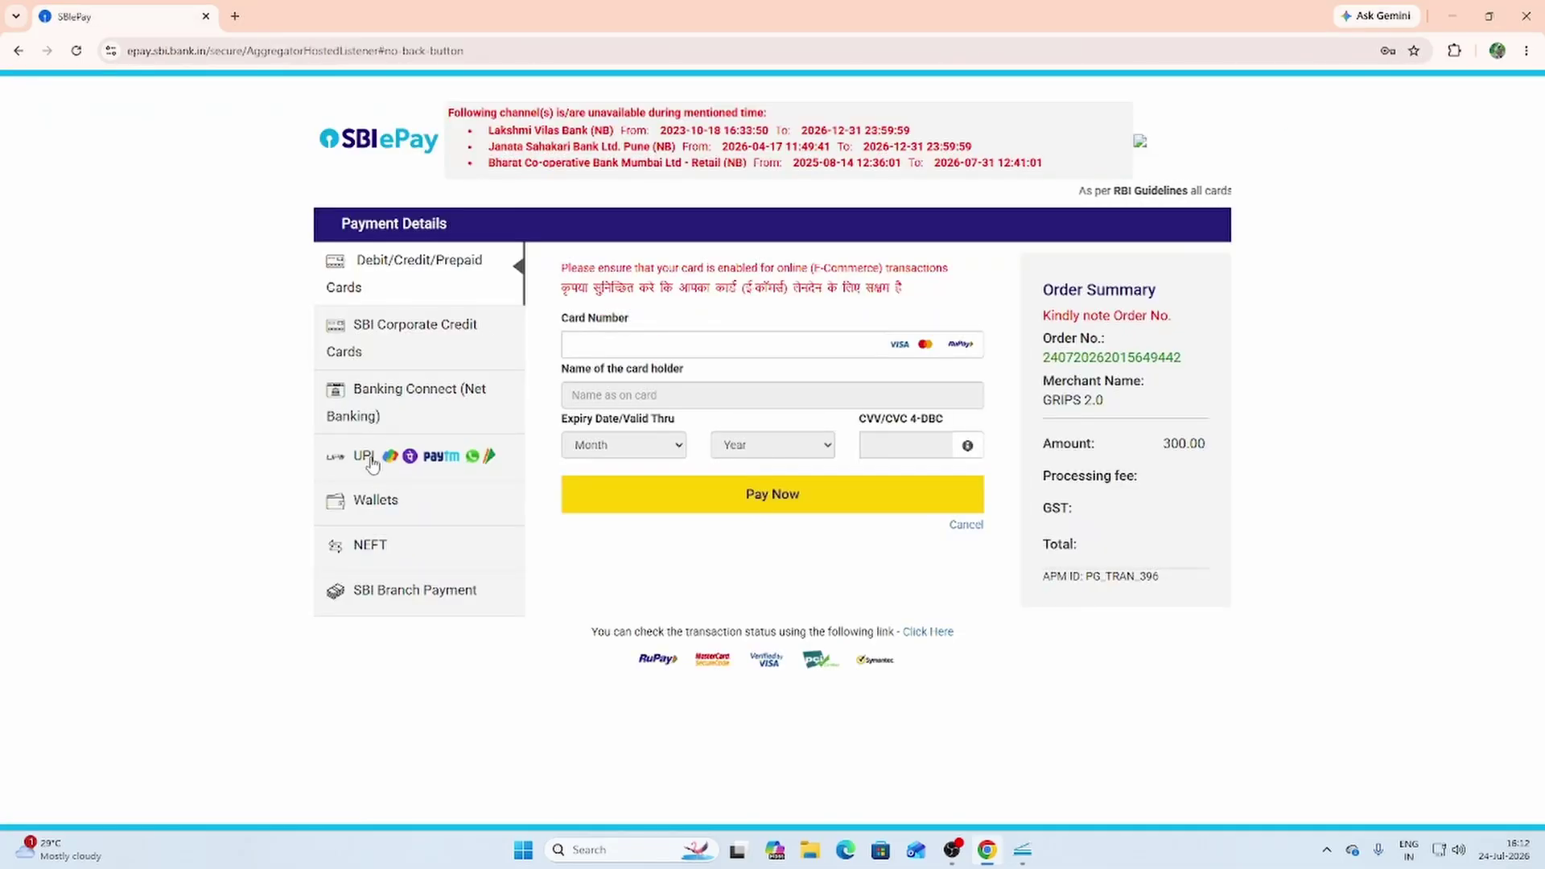
# - Pay the ₹300 fee by UPI QR in SBI ePay, declining Chrome's password save
pyautogui.click(366, 457)
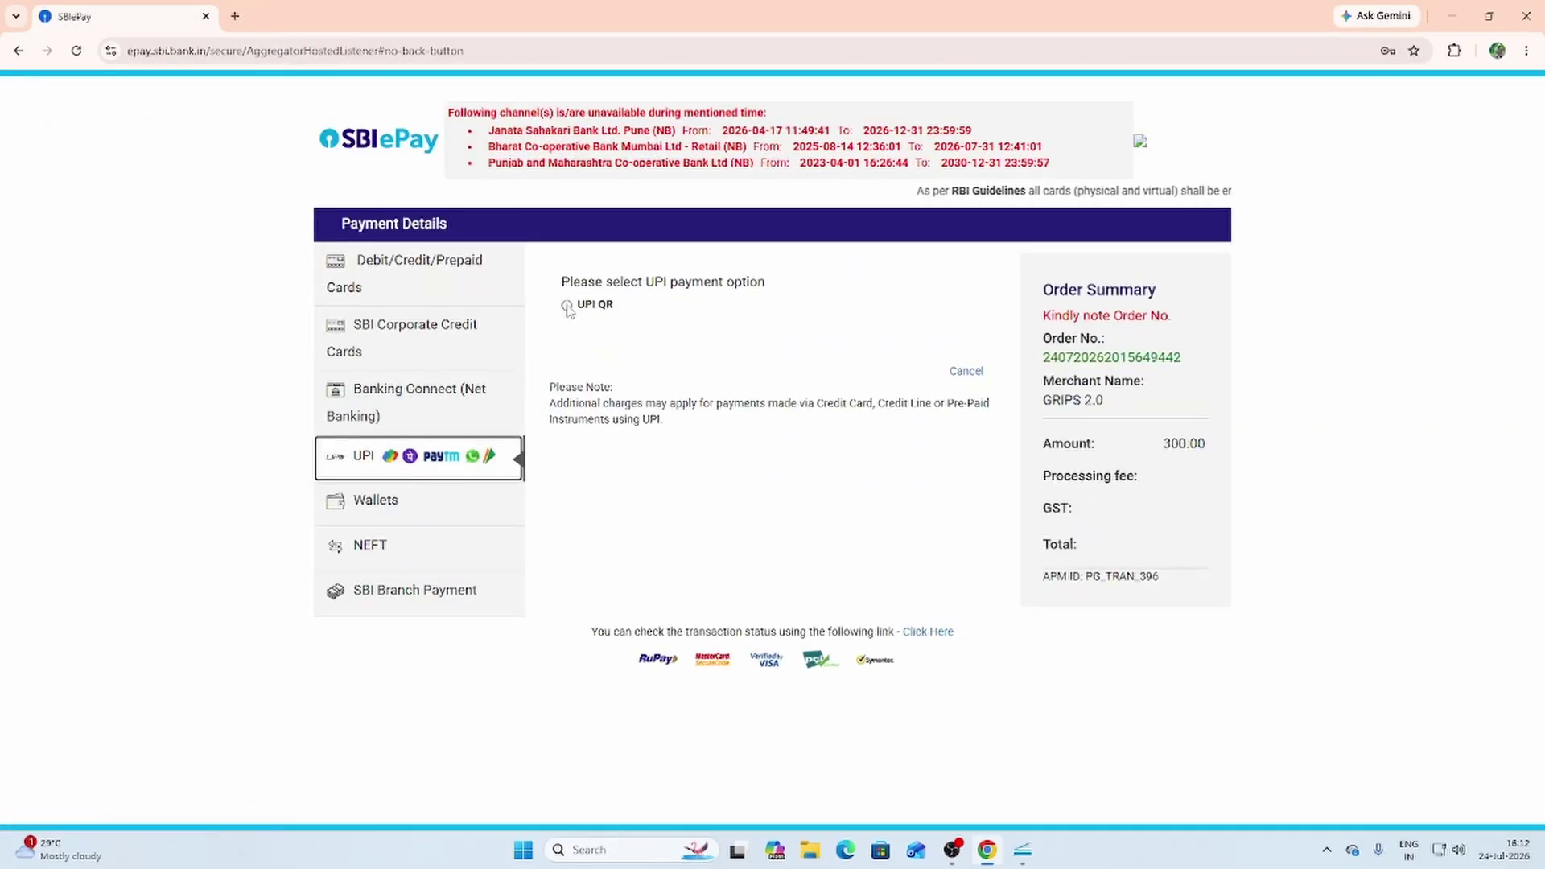
pyautogui.click(619, 381)
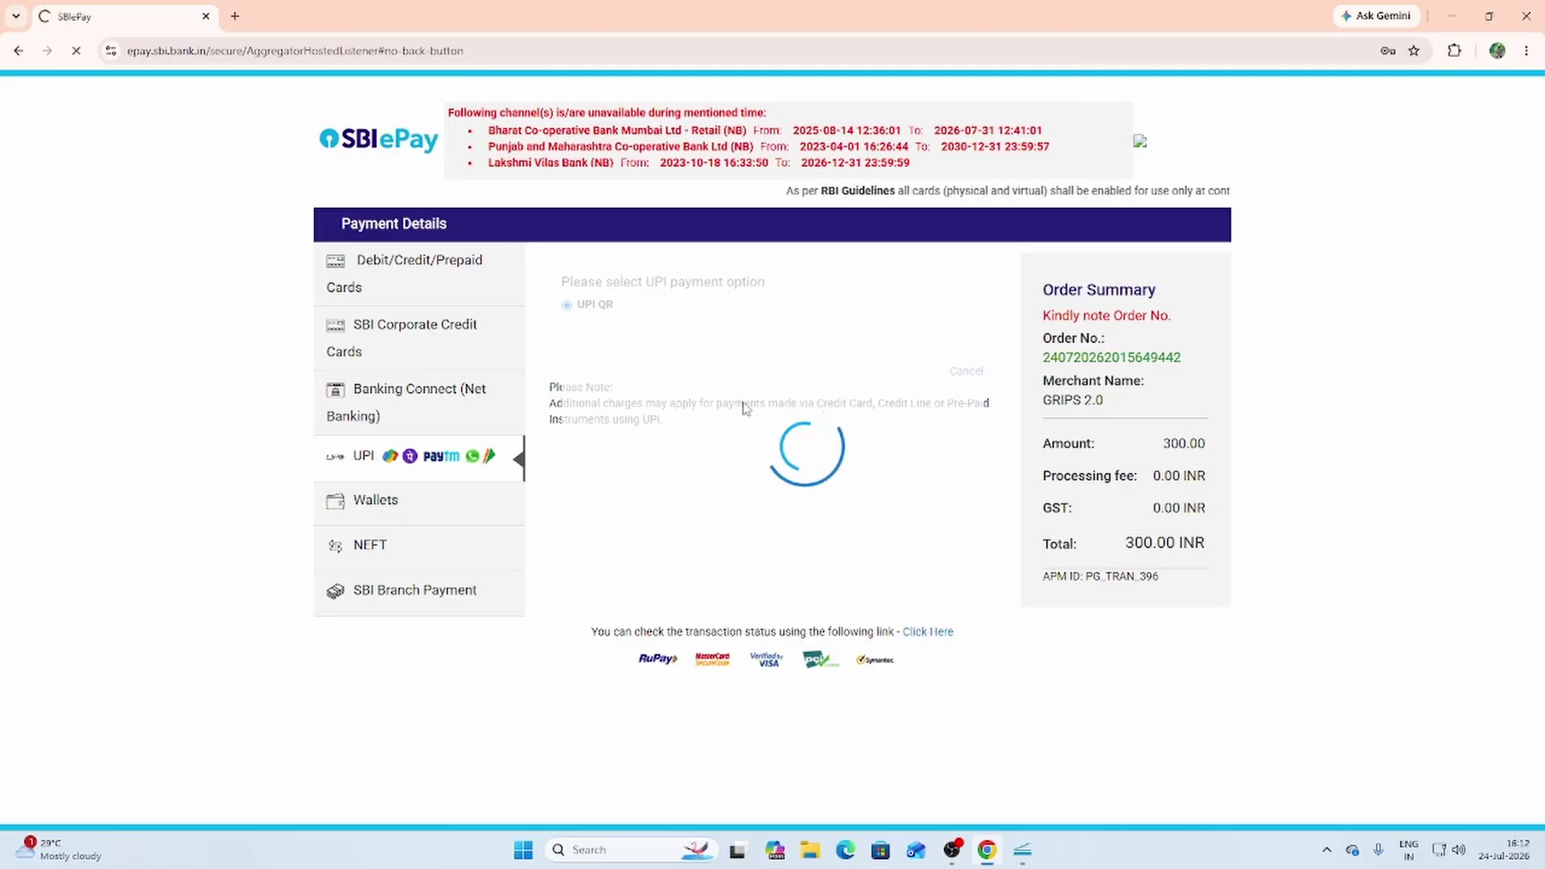
pyautogui.click(1377, 300)
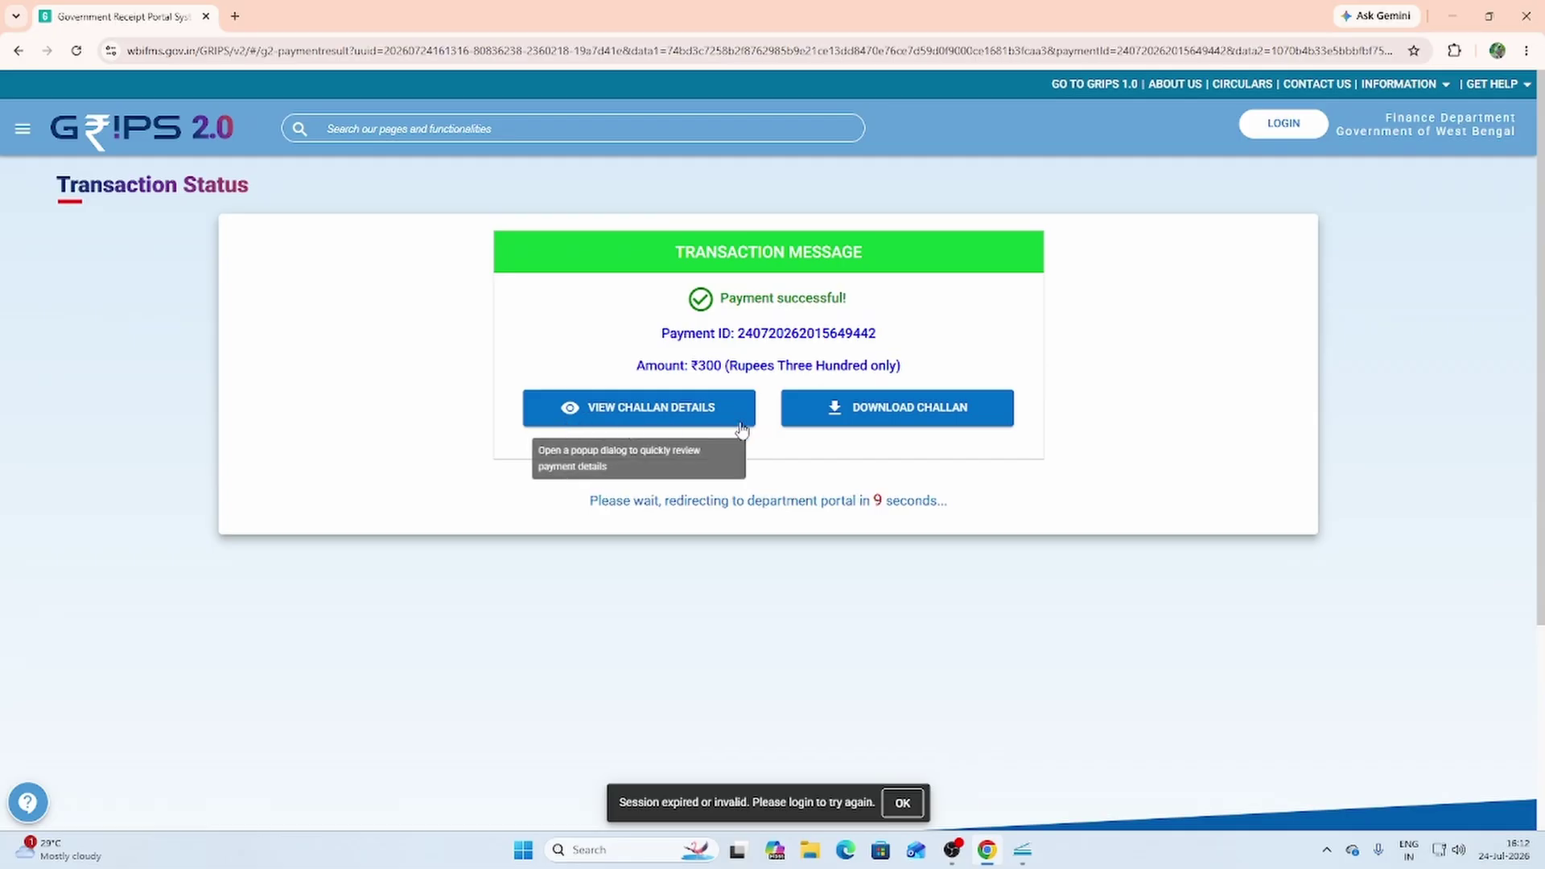
# - Save the GRIPS payment challan PDF, then go back to the PCC portal dashboard
pyautogui.click(906, 411)
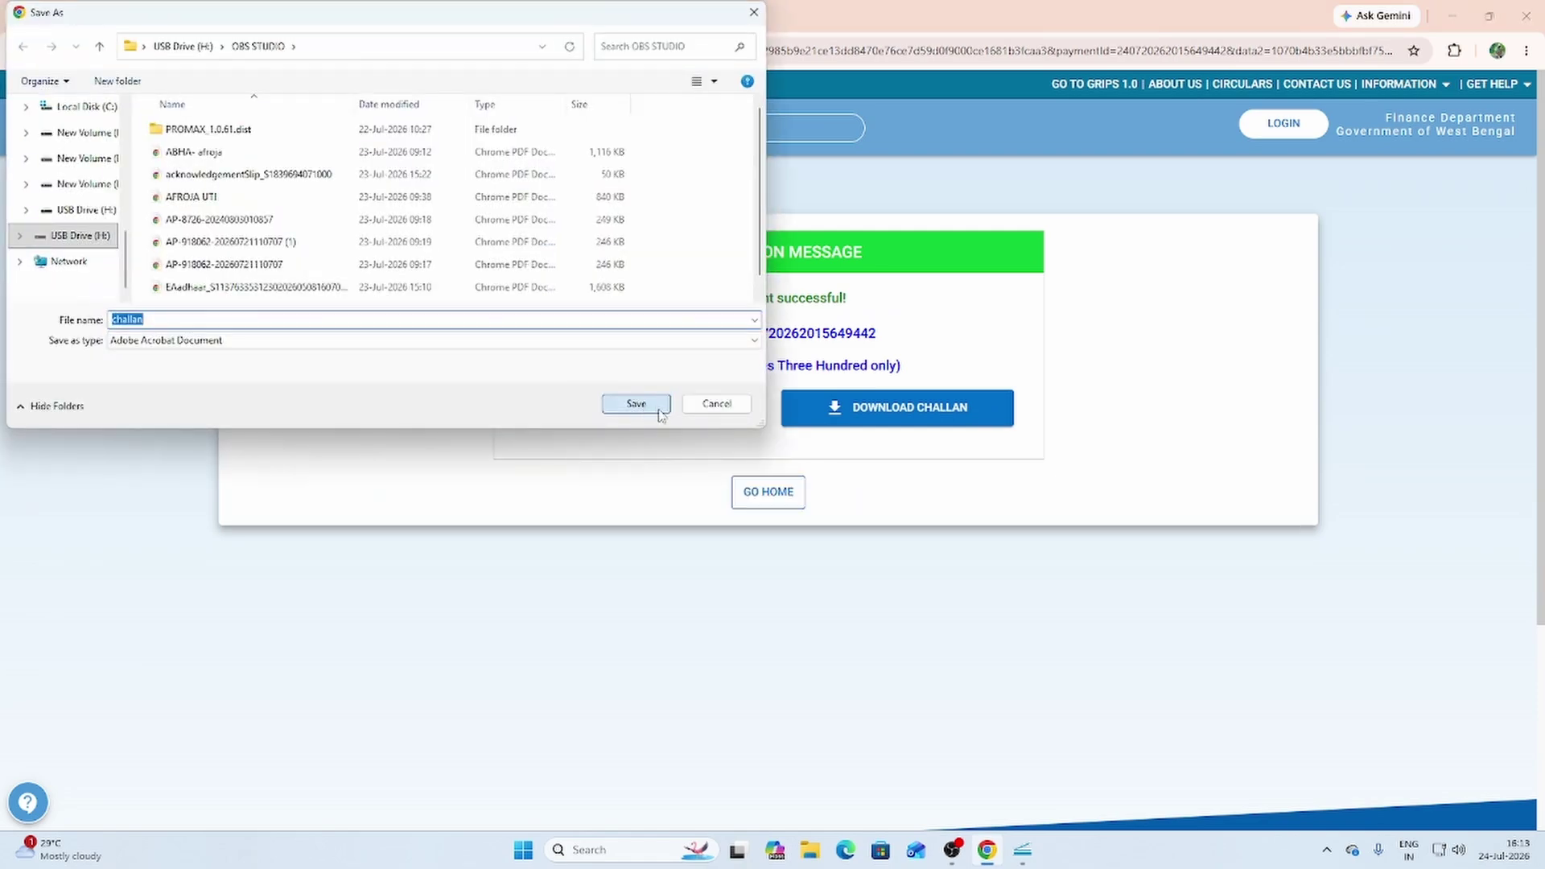
pyautogui.click(656, 408)
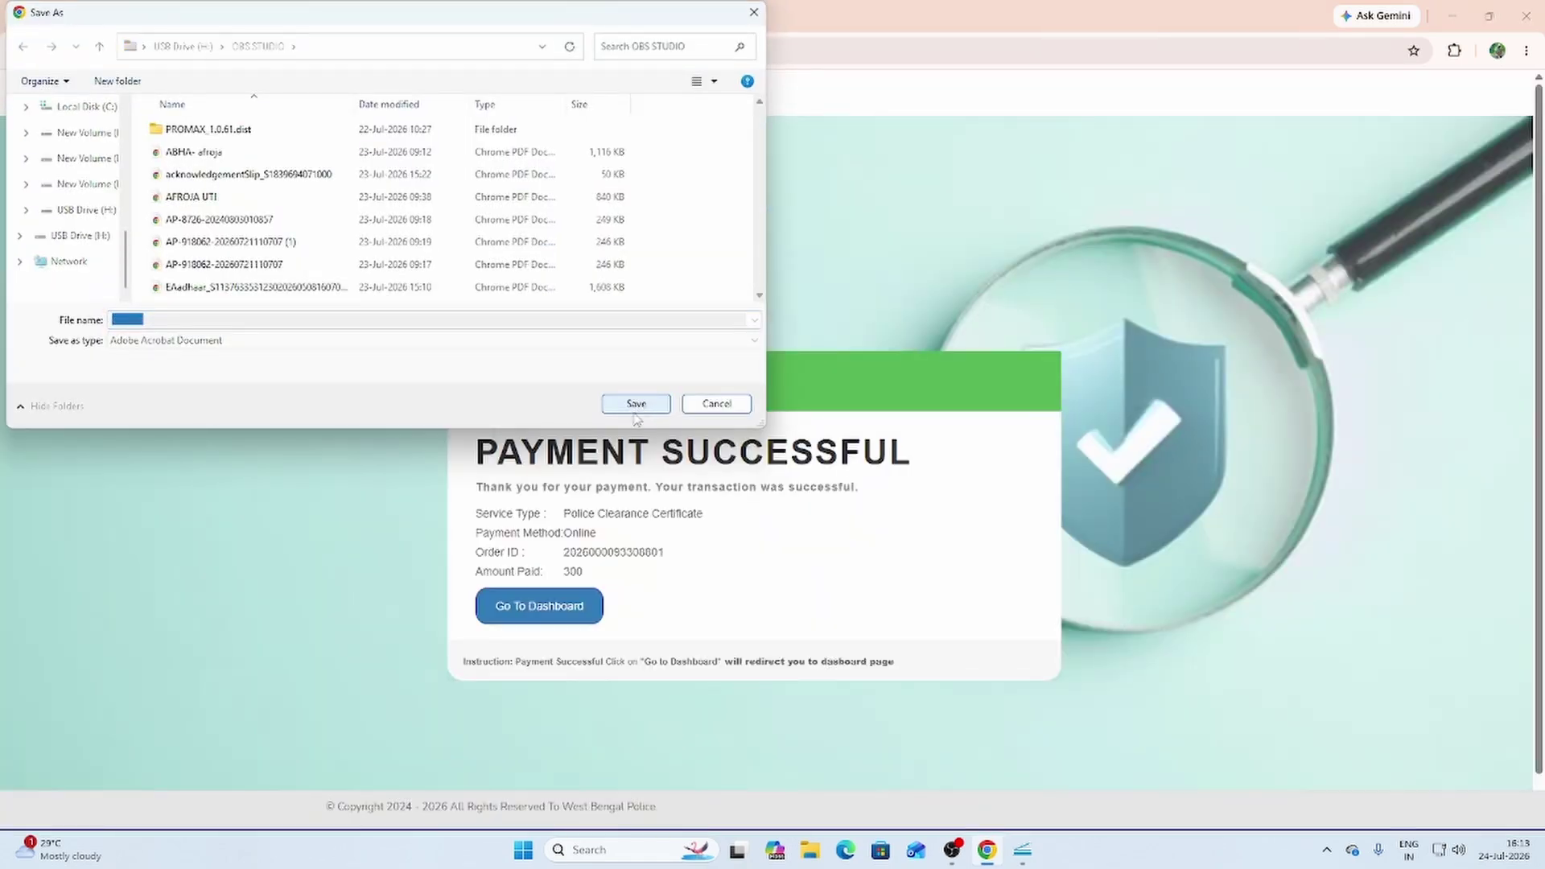
pyautogui.click(555, 619)
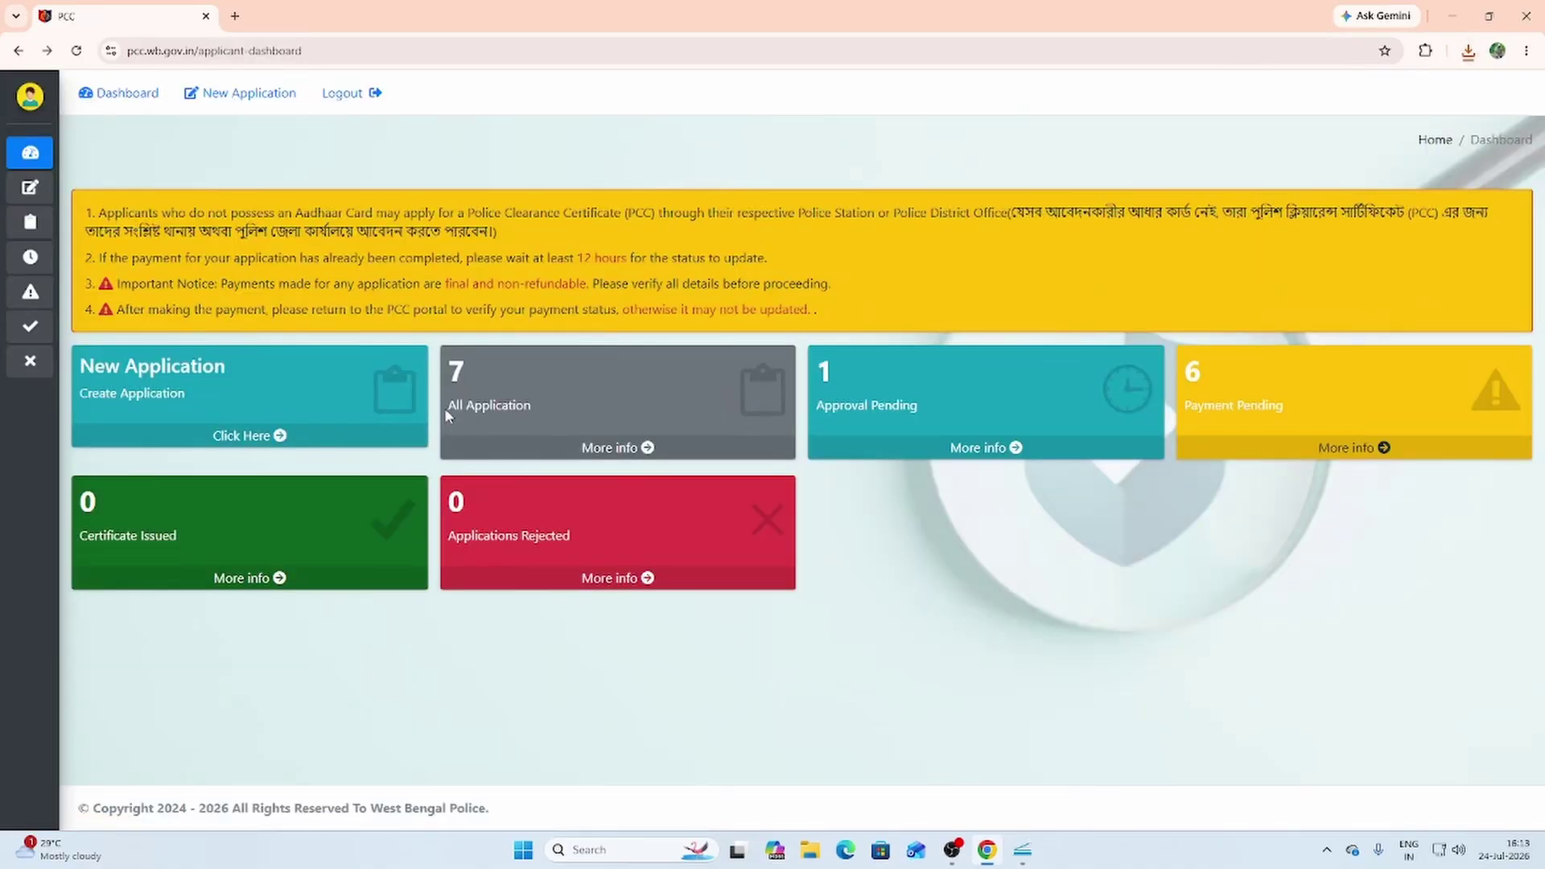
# - Open the All Applications list from the dashboard
pyautogui.click(576, 448)
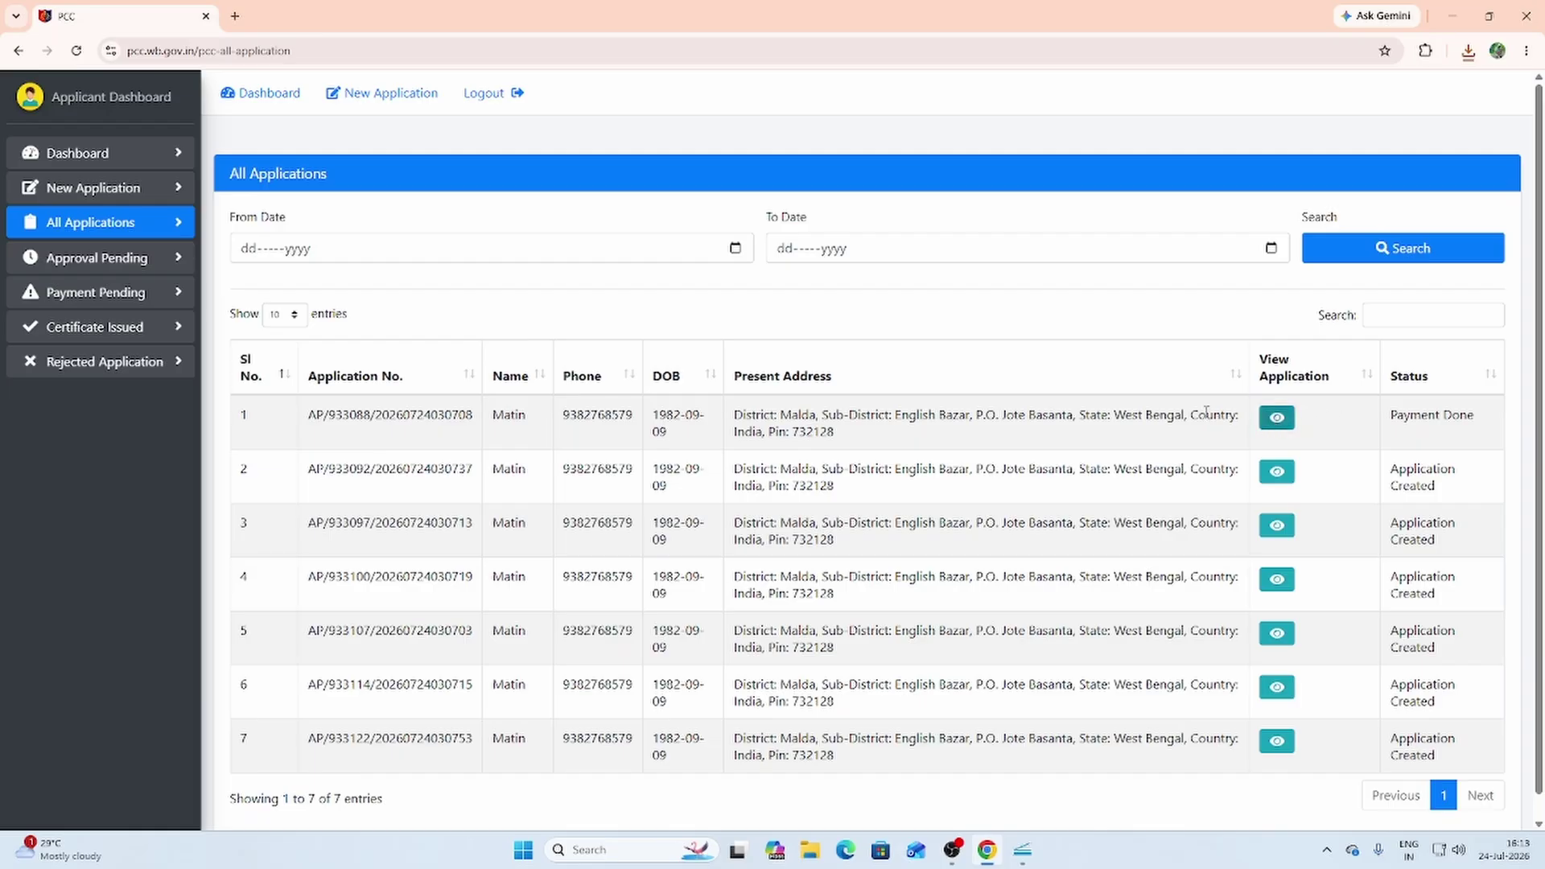
pyautogui.moveTo(1400, 412); pyautogui.dragTo(1491, 419)
pyautogui.click(1477, 430)
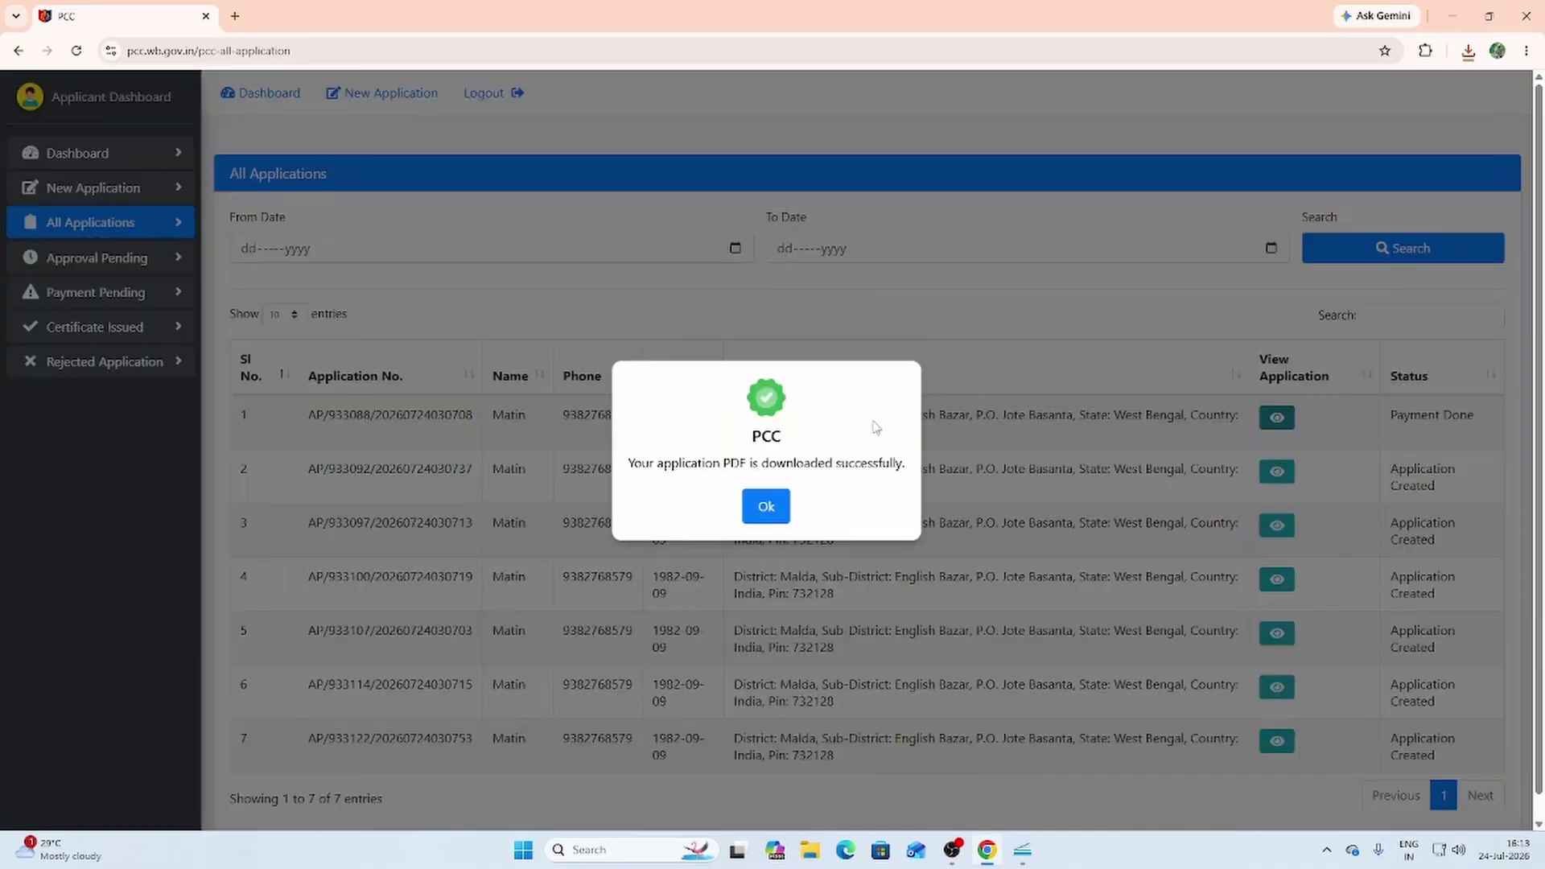
# - Download the paid application's PDF and view the 2-page Police Clearance Certificate Application
pyautogui.click(636, 400)
pyautogui.click(754, 496)
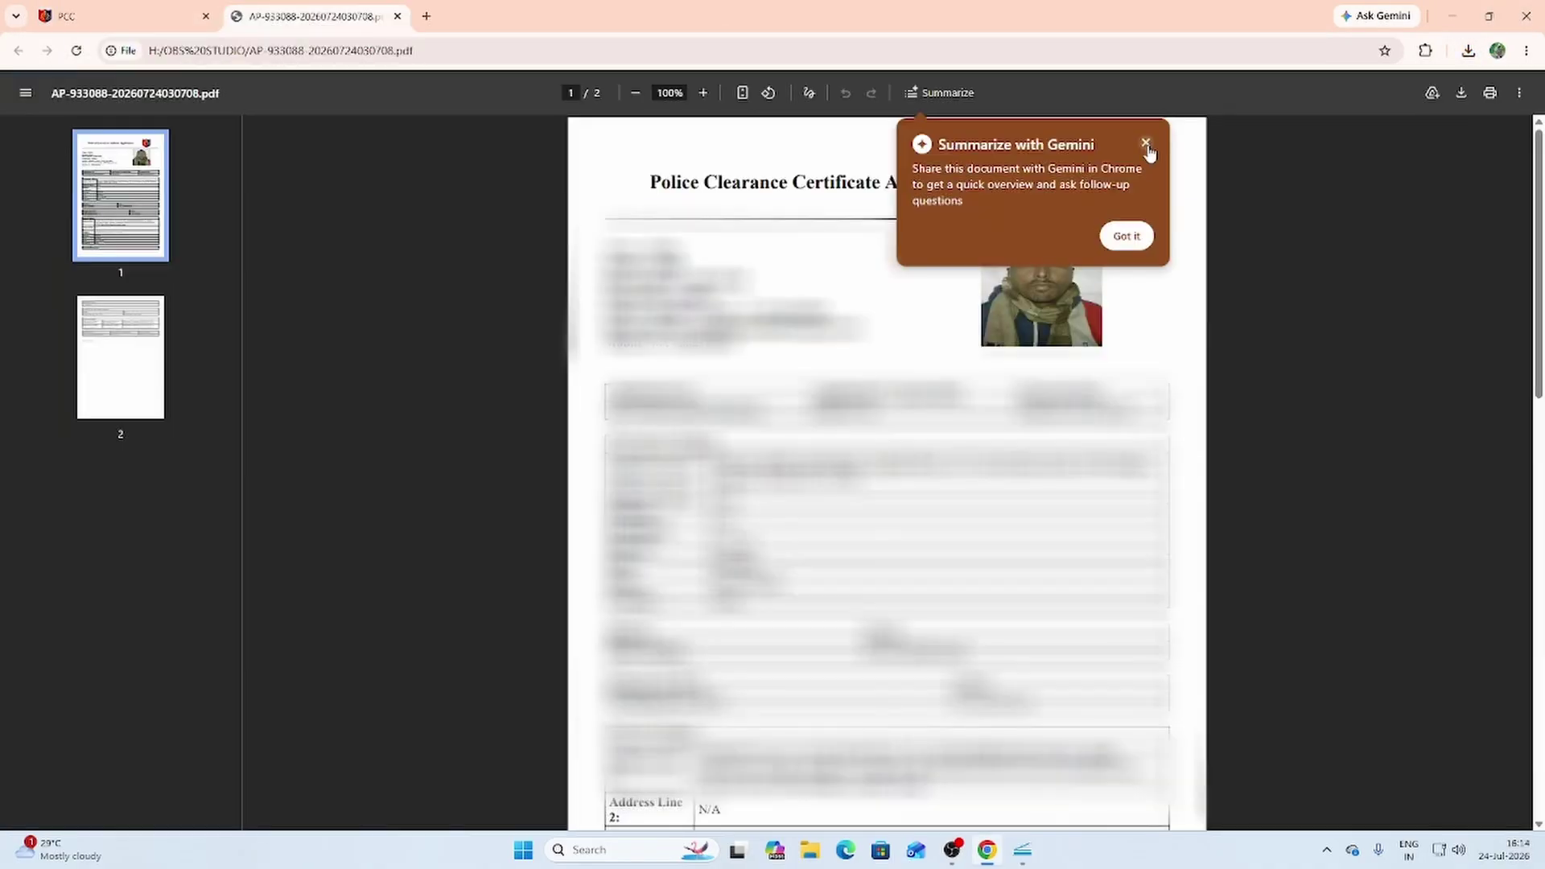
pyautogui.click(1147, 150)
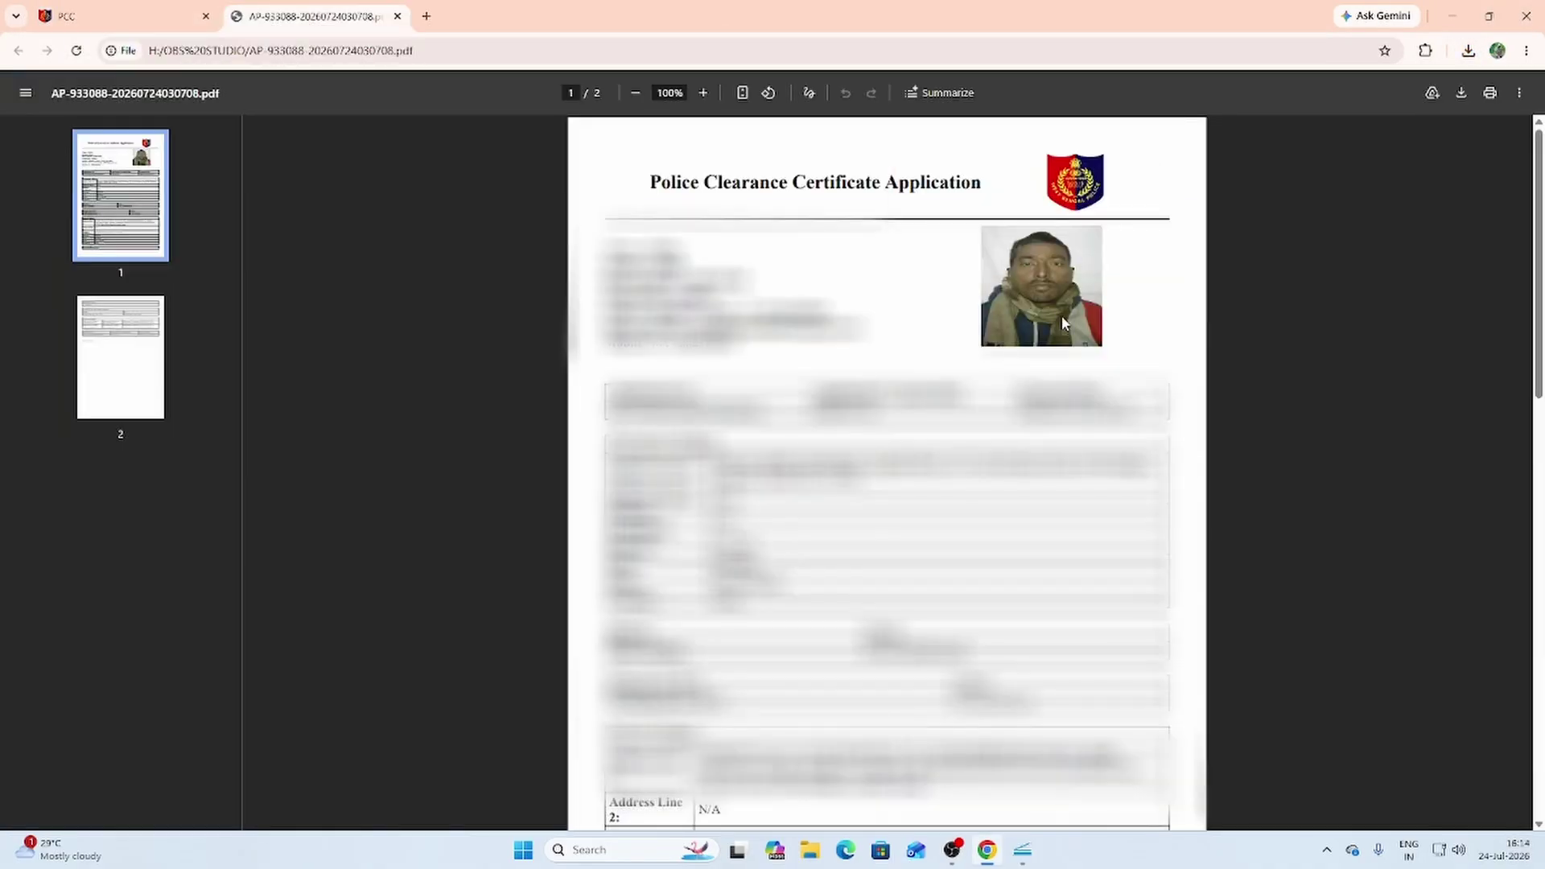
pyautogui.scroll(-10, 1063, 322)
pyautogui.scroll(10, 887, 472)
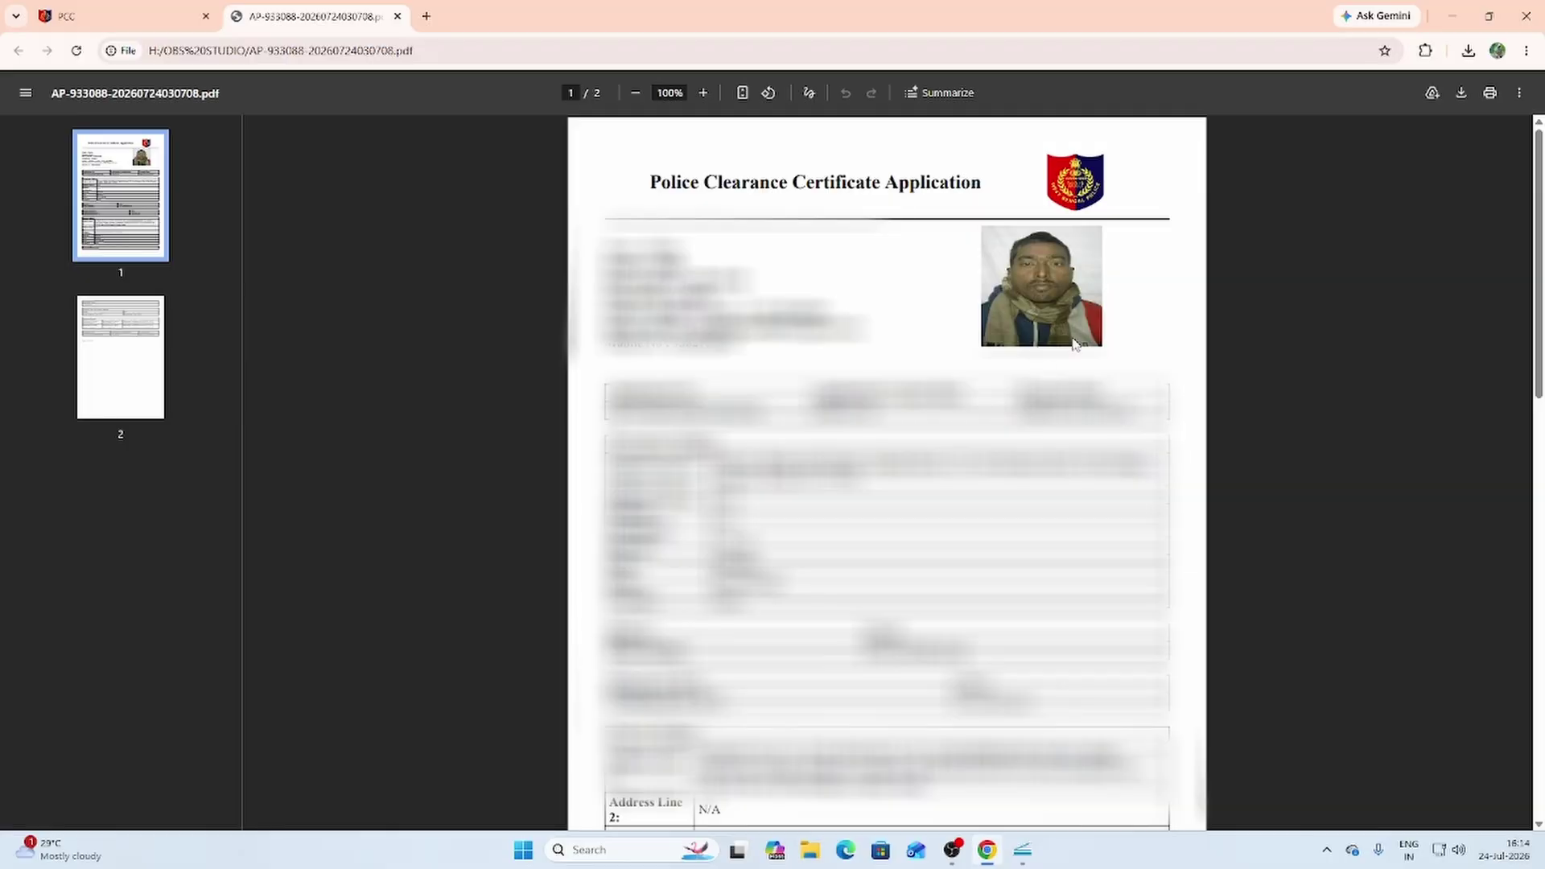